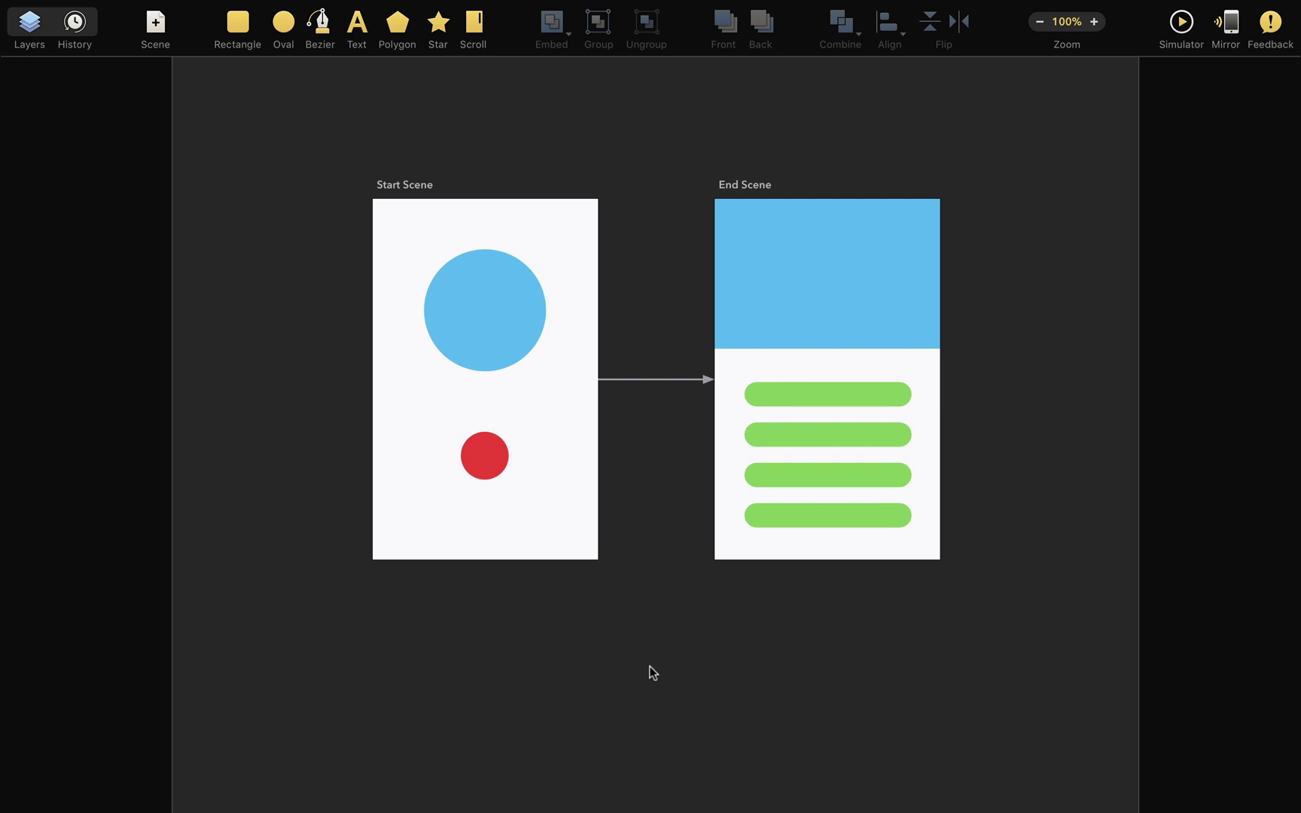
# - Open the transition from Start Scene to End Scene for editing and play its animation preview
pyautogui.click(648, 382)
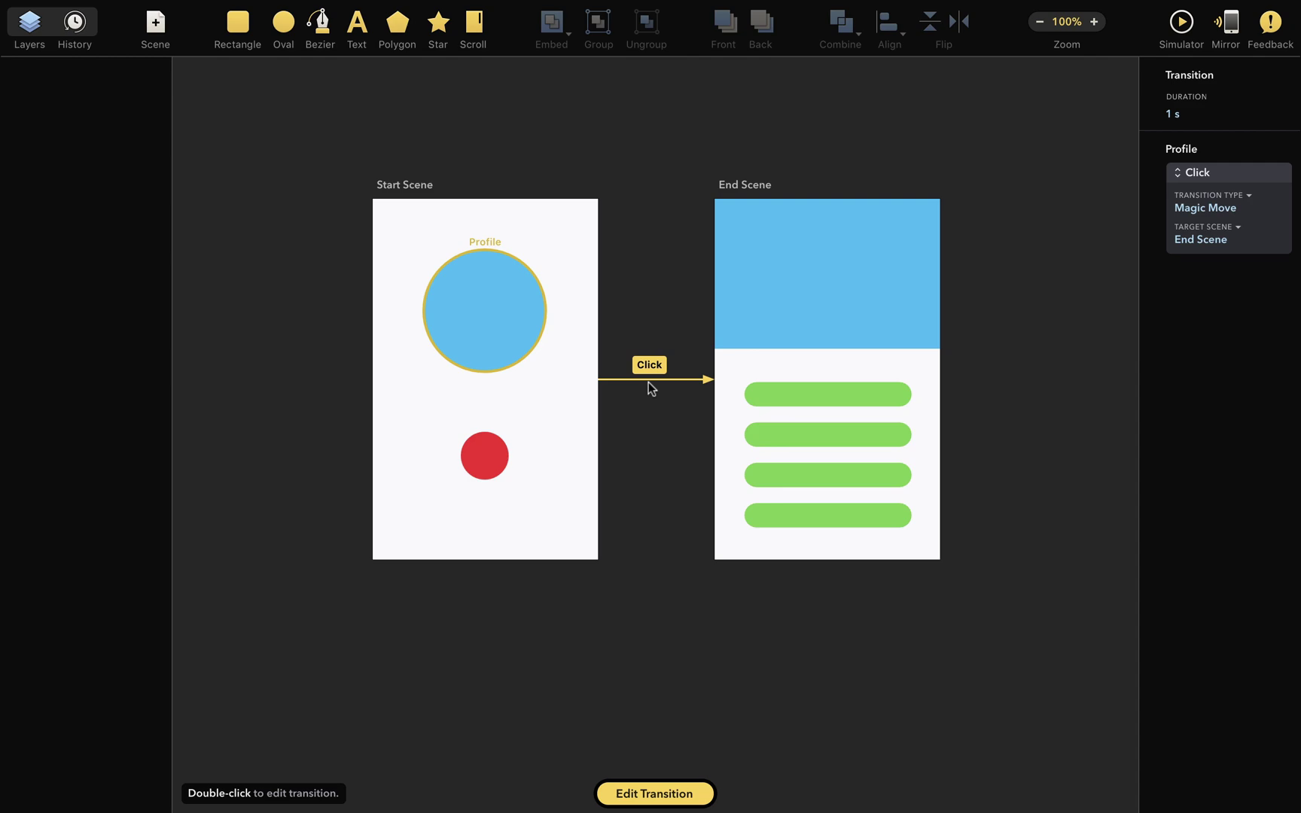
pyautogui.click(703, 792)
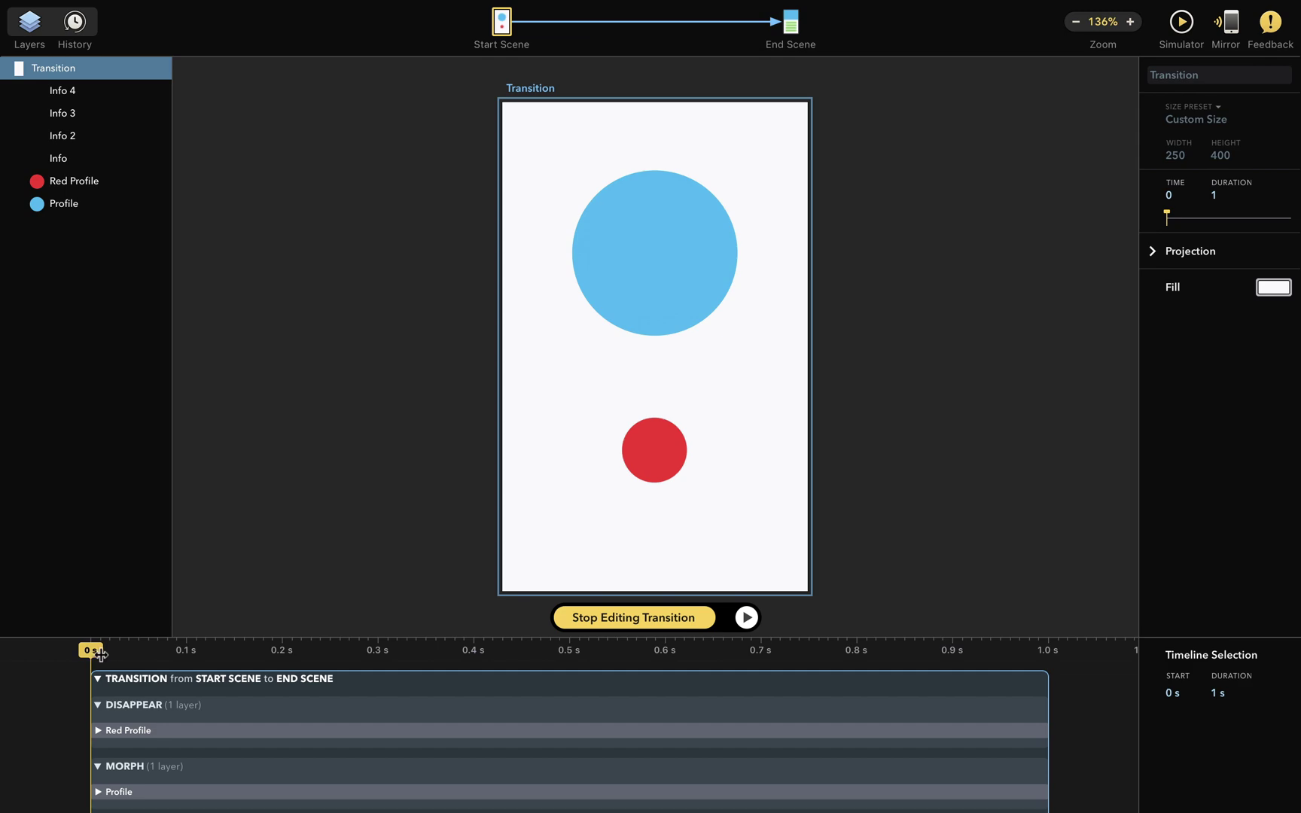
pyautogui.moveTo(101, 655); pyautogui.dragTo(21, 620)
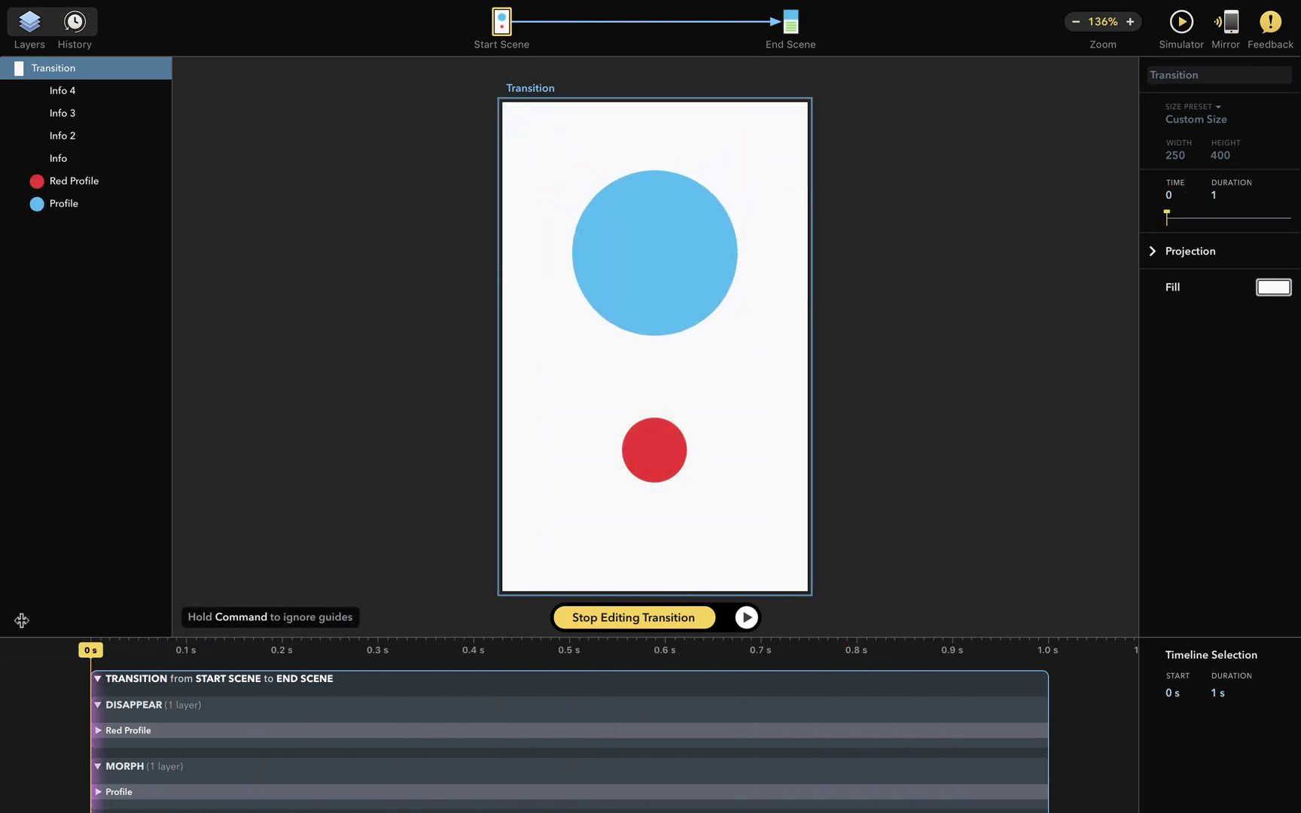
pyautogui.click(747, 617)
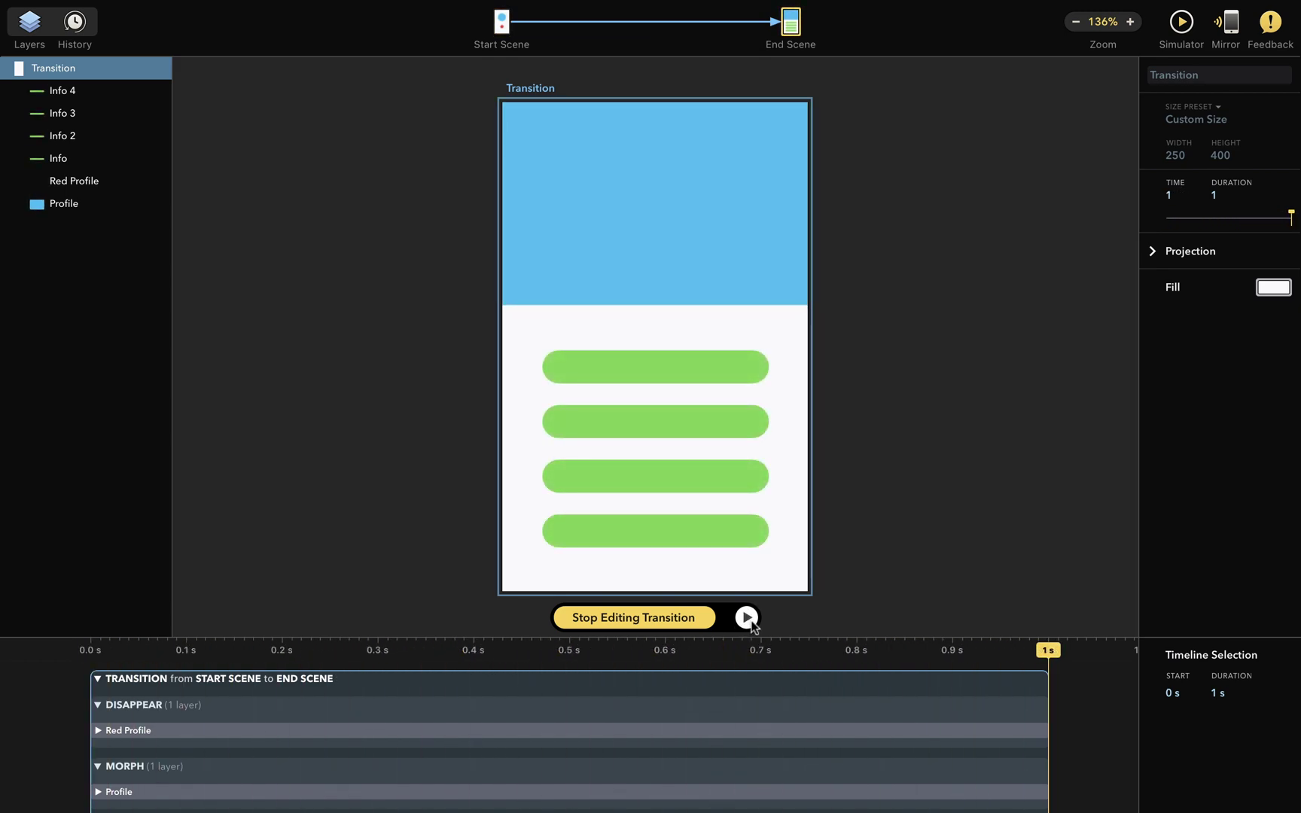
pyautogui.click(753, 624)
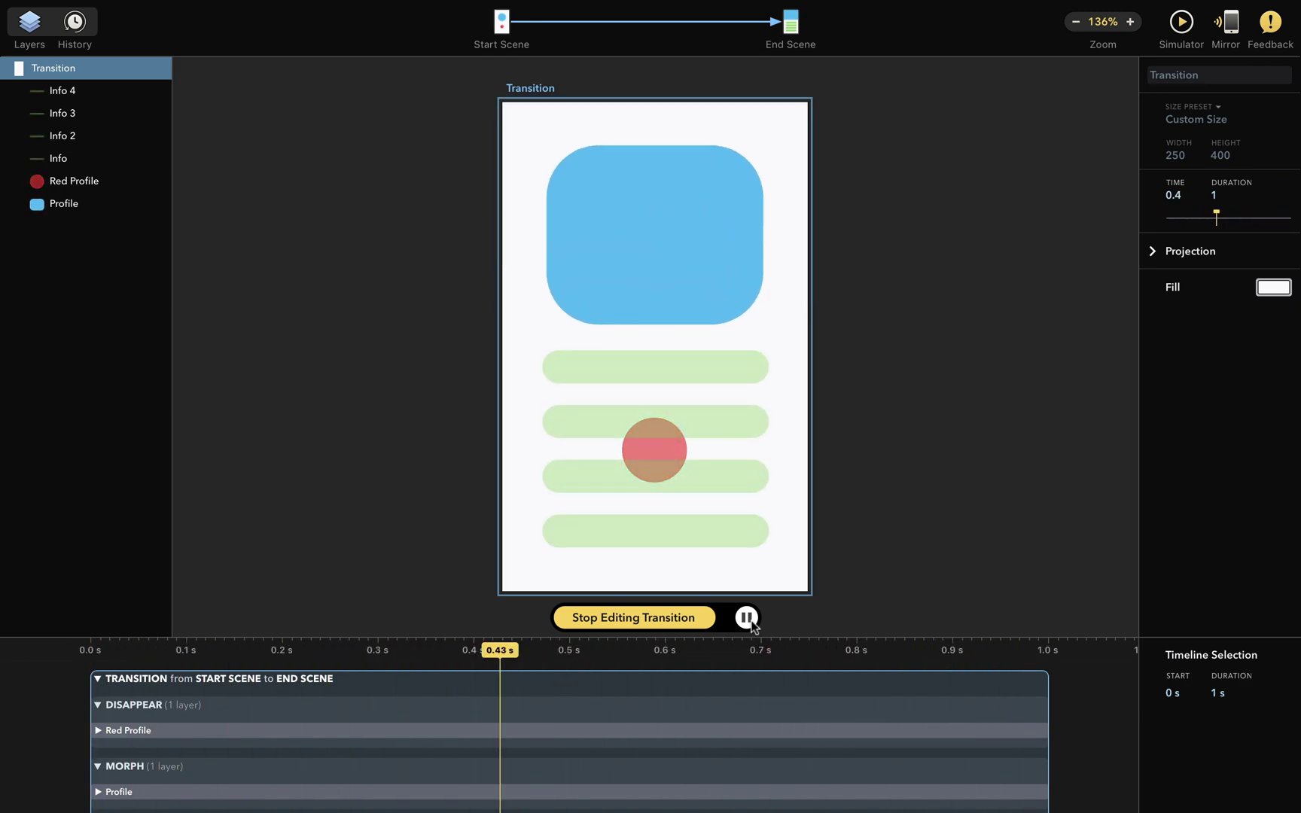
pyautogui.click(753, 624)
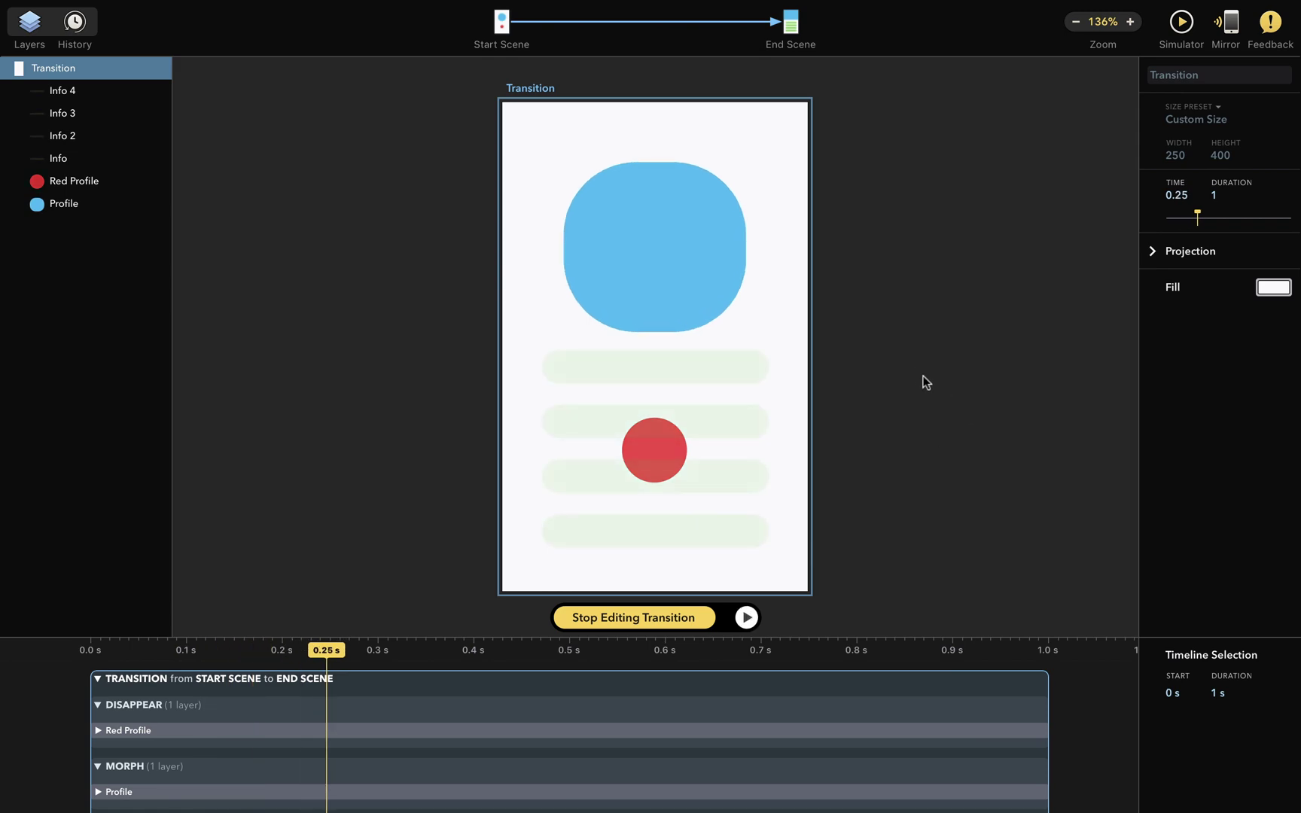
# - Enlarge the timeline area so the Disappear, Morph and Appear groups all fit
pyautogui.scroll(-3, 649, 354)
pyautogui.scroll(-1, 651, 354)
pyautogui.moveTo(852, 633); pyautogui.dragTo(877, 393)
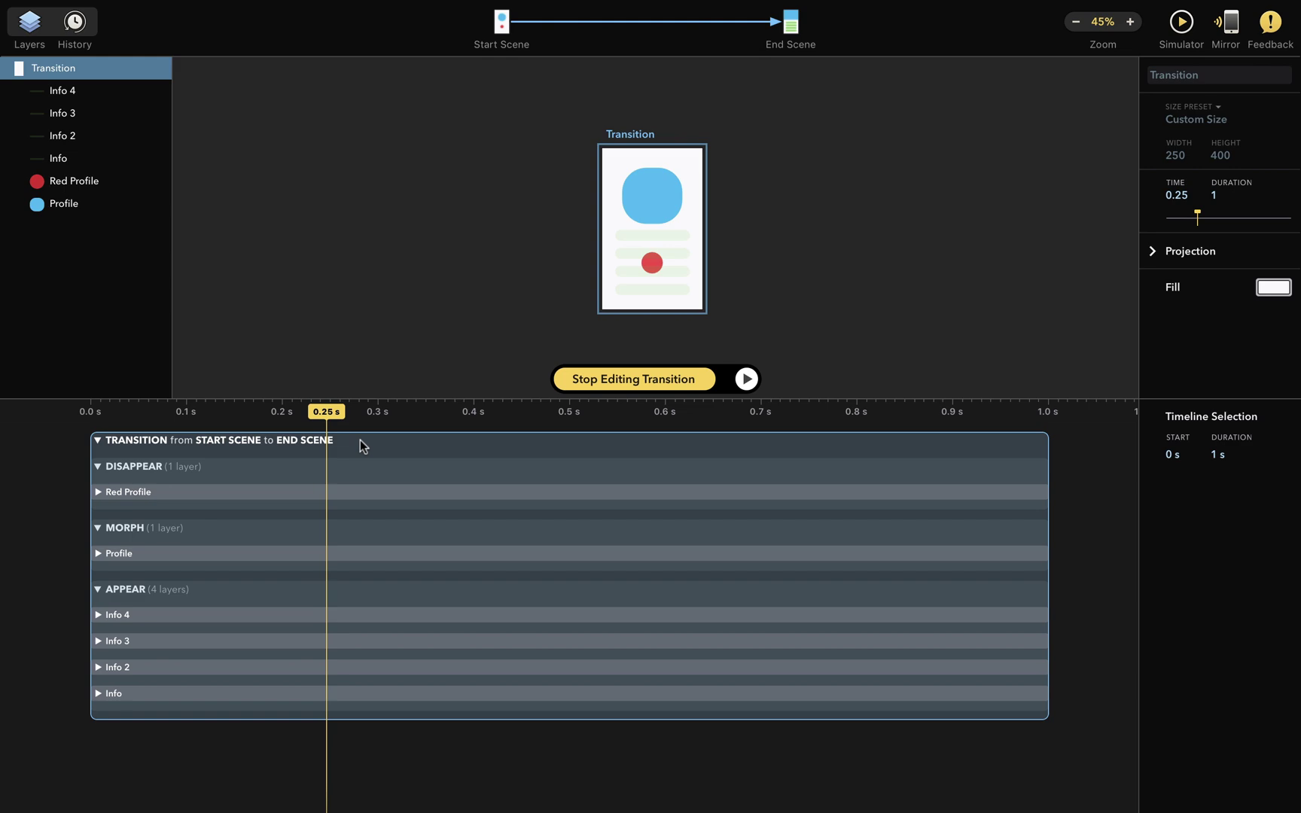
# - Set the whole transition's duration to 0.5 s and preview the faster animation
pyautogui.click(506, 552)
pyautogui.click(384, 444)
pyautogui.click(1225, 455)
pyautogui.write('0.5')
pyautogui.press('Return')
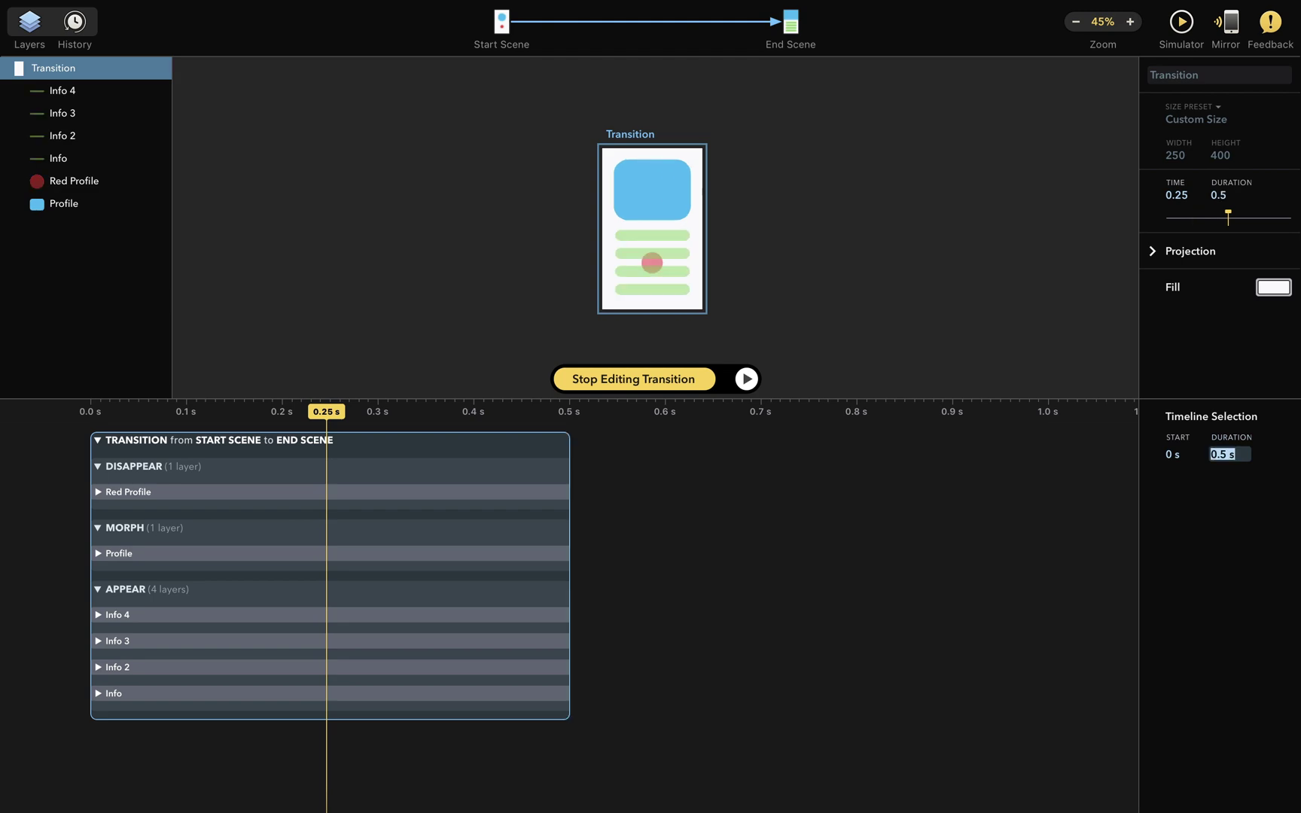
pyautogui.click(747, 379)
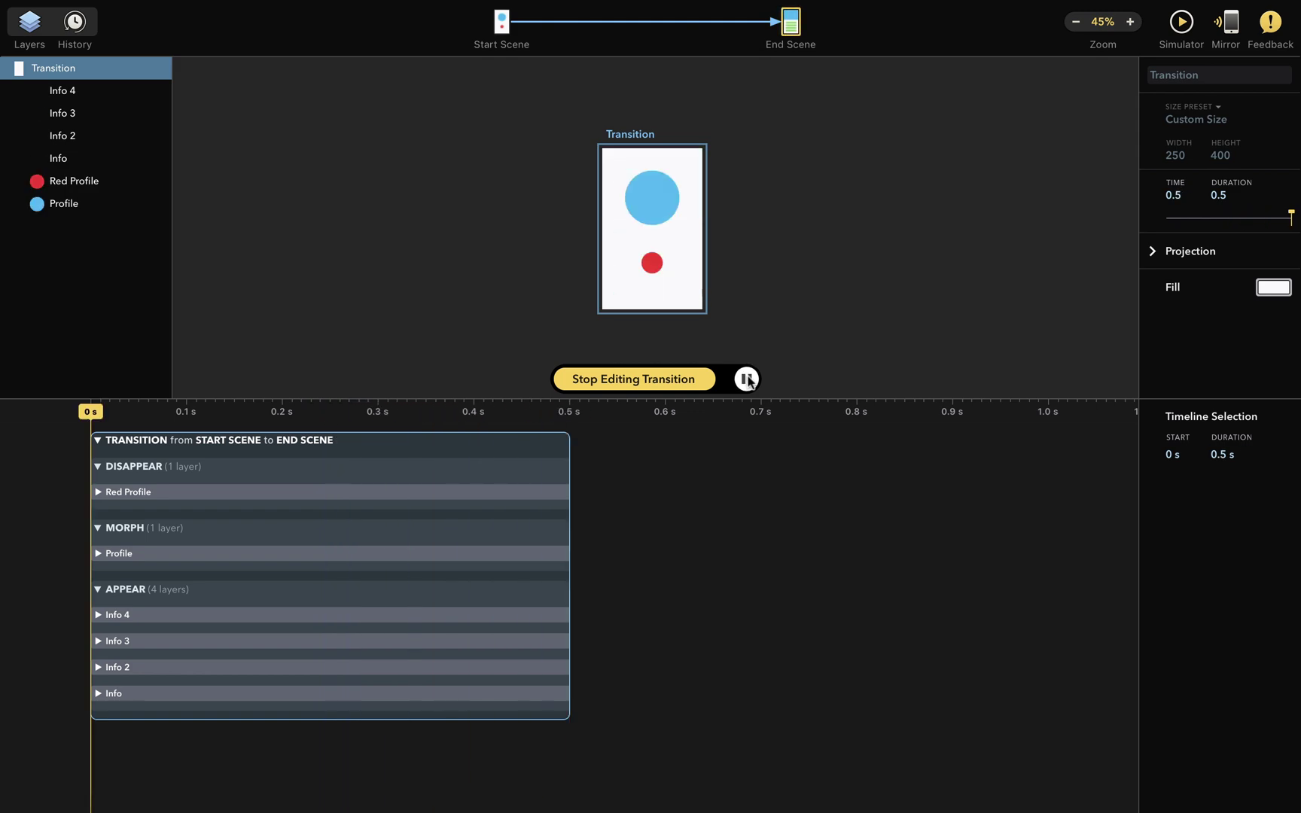
pyautogui.click(747, 380)
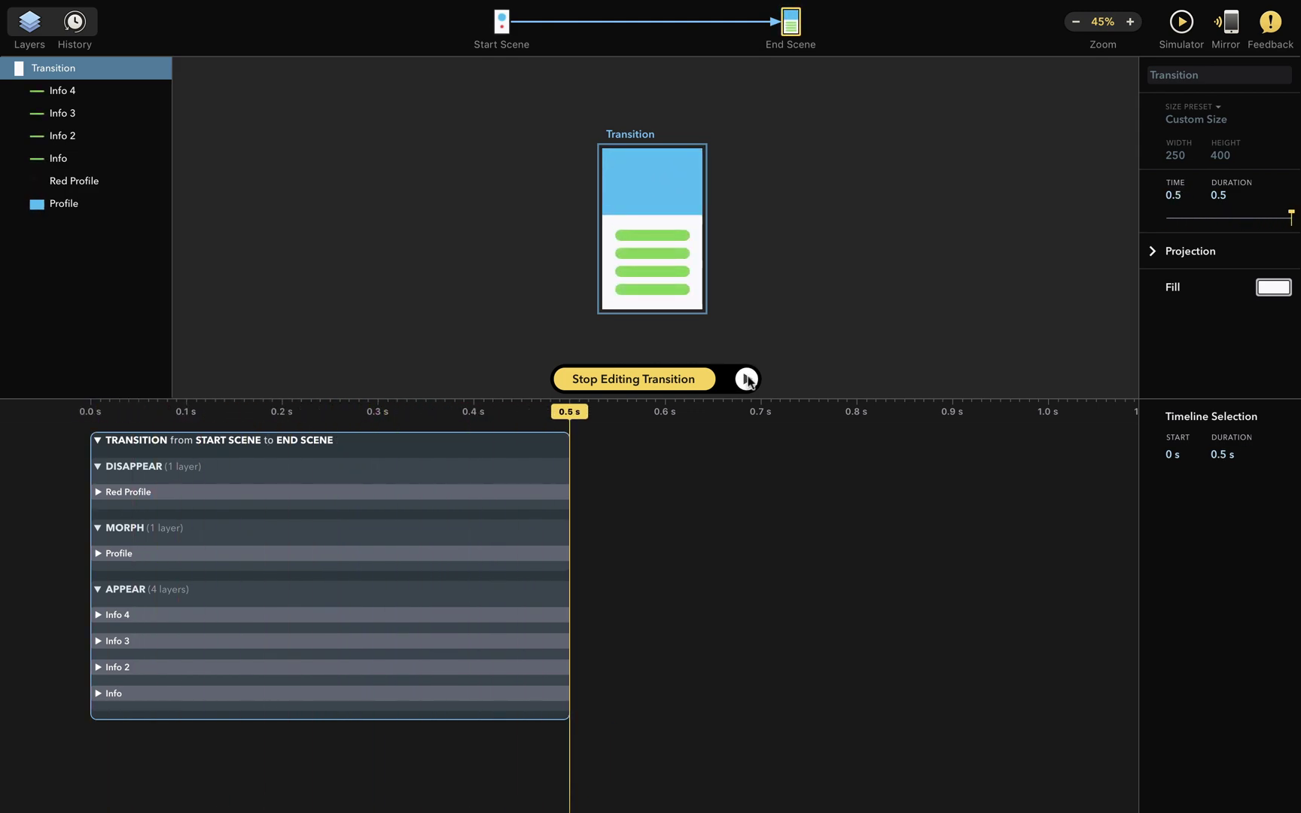
# - Shift the whole transition block along the timeline and stretch its ends so it spans 0 s to about 0.96 s
pyautogui.moveTo(436, 444); pyautogui.dragTo(646, 482)
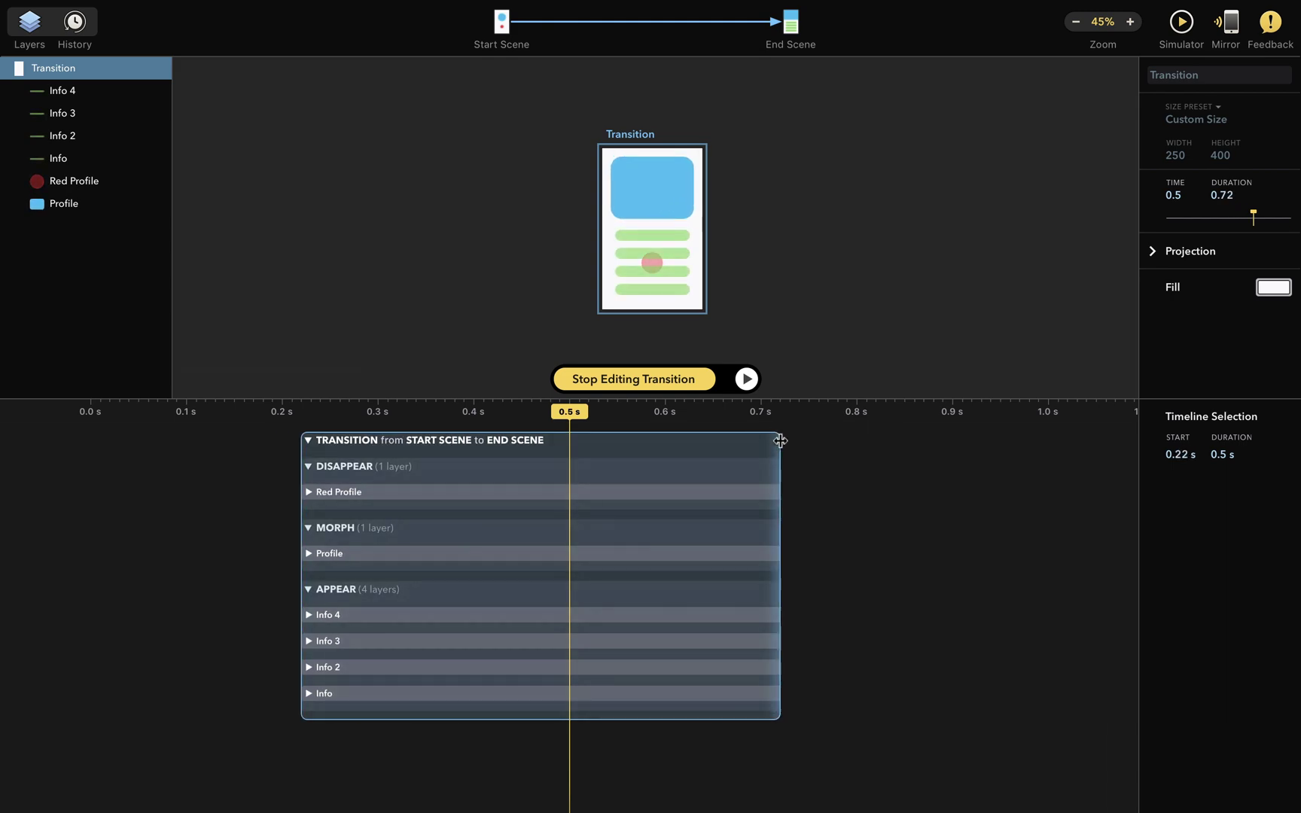
pyautogui.moveTo(781, 440); pyautogui.dragTo(1010, 441)
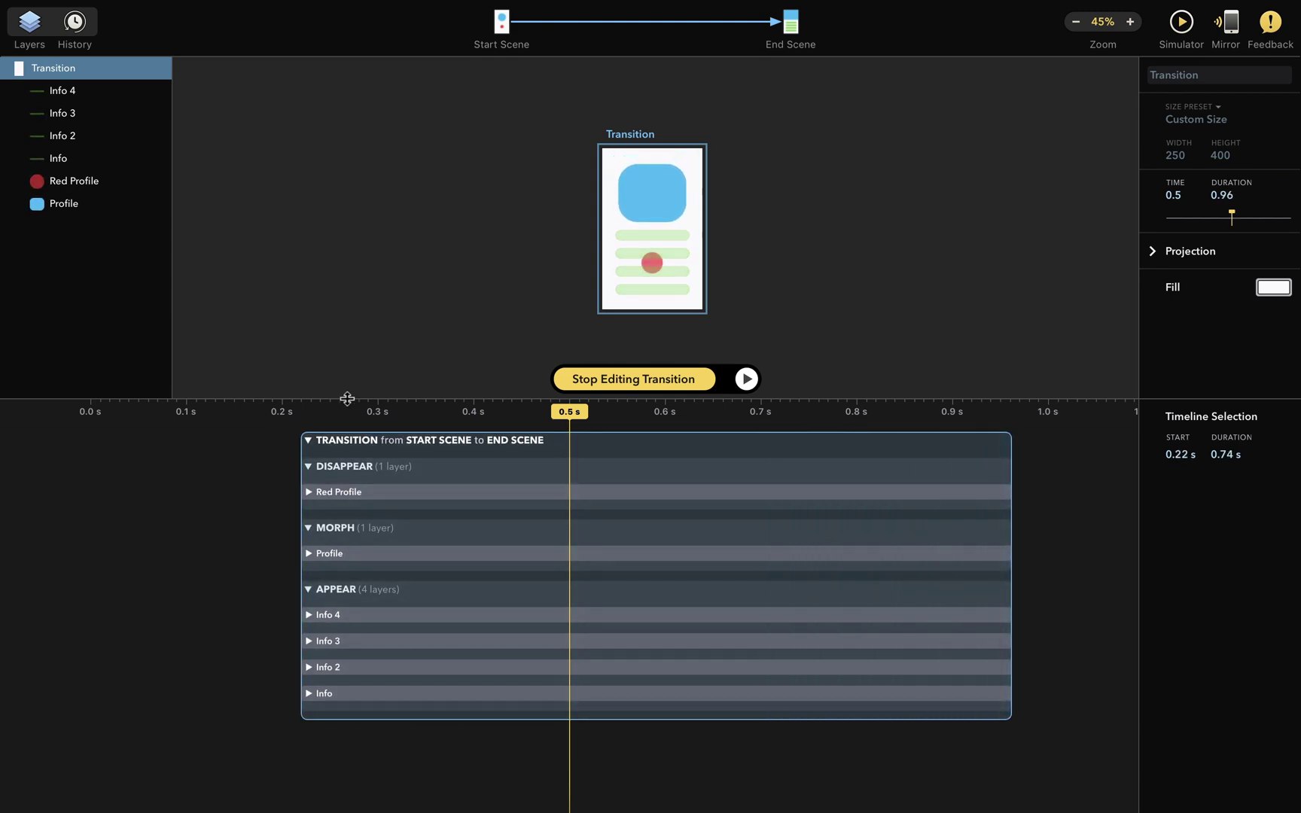
pyautogui.moveTo(300, 441); pyautogui.dragTo(48, 443)
# - Examine the transition's timeline along its time scale at different zoom levels
pyautogui.hscroll(5, 378, 744)
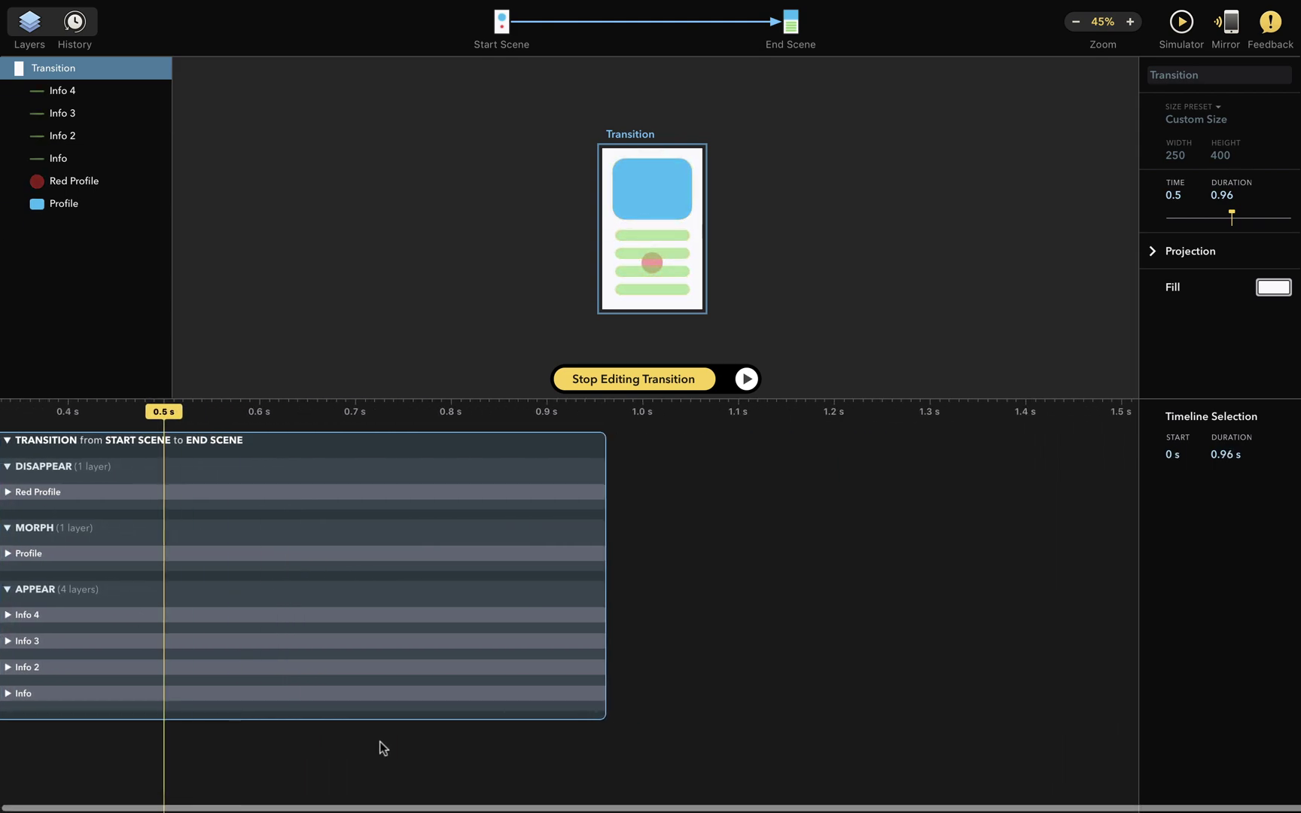
pyautogui.scroll(3, 380, 742)
pyautogui.hscroll(2, 379, 742)
pyautogui.scroll(-3, 380, 742)
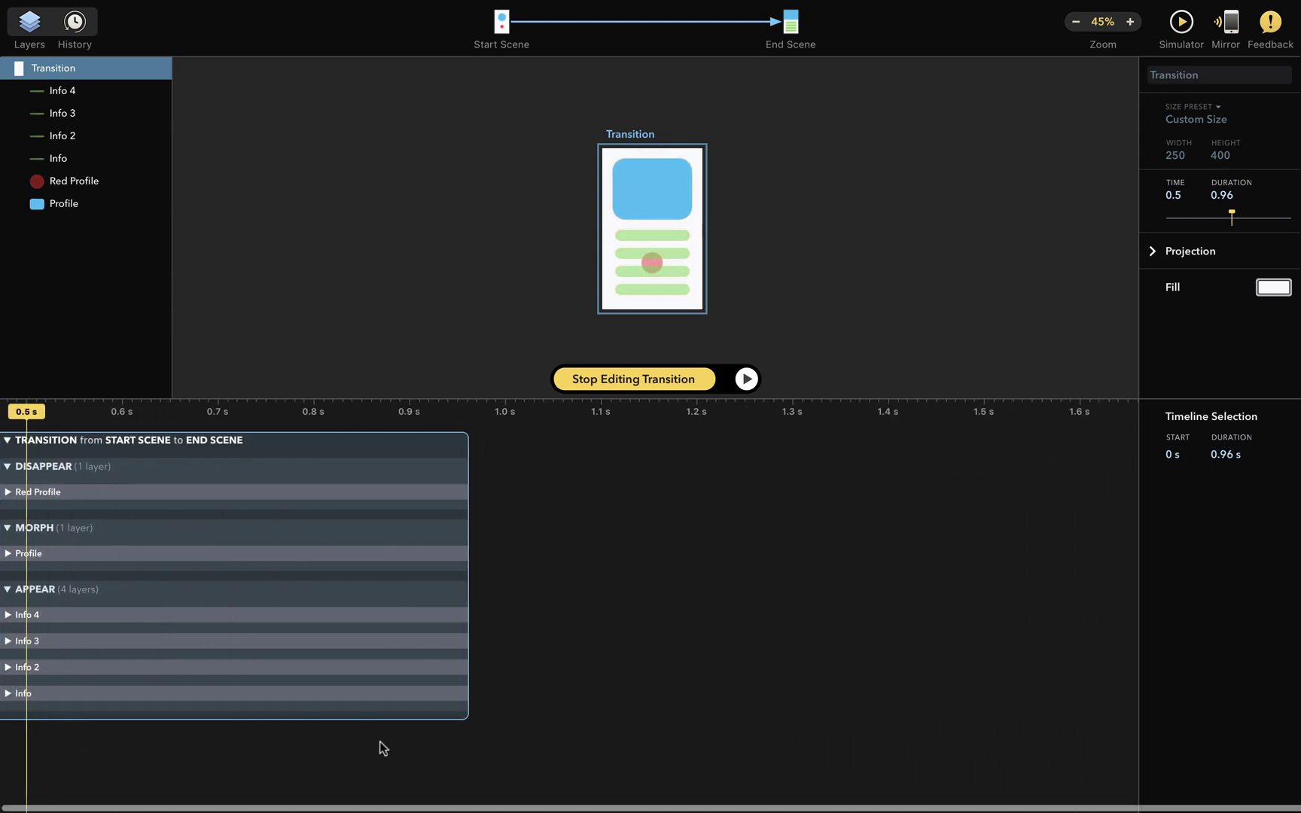
pyautogui.hscroll(1, 380, 742)
pyautogui.hscroll(4, 380, 742)
pyautogui.hscroll(-12, 380, 742)
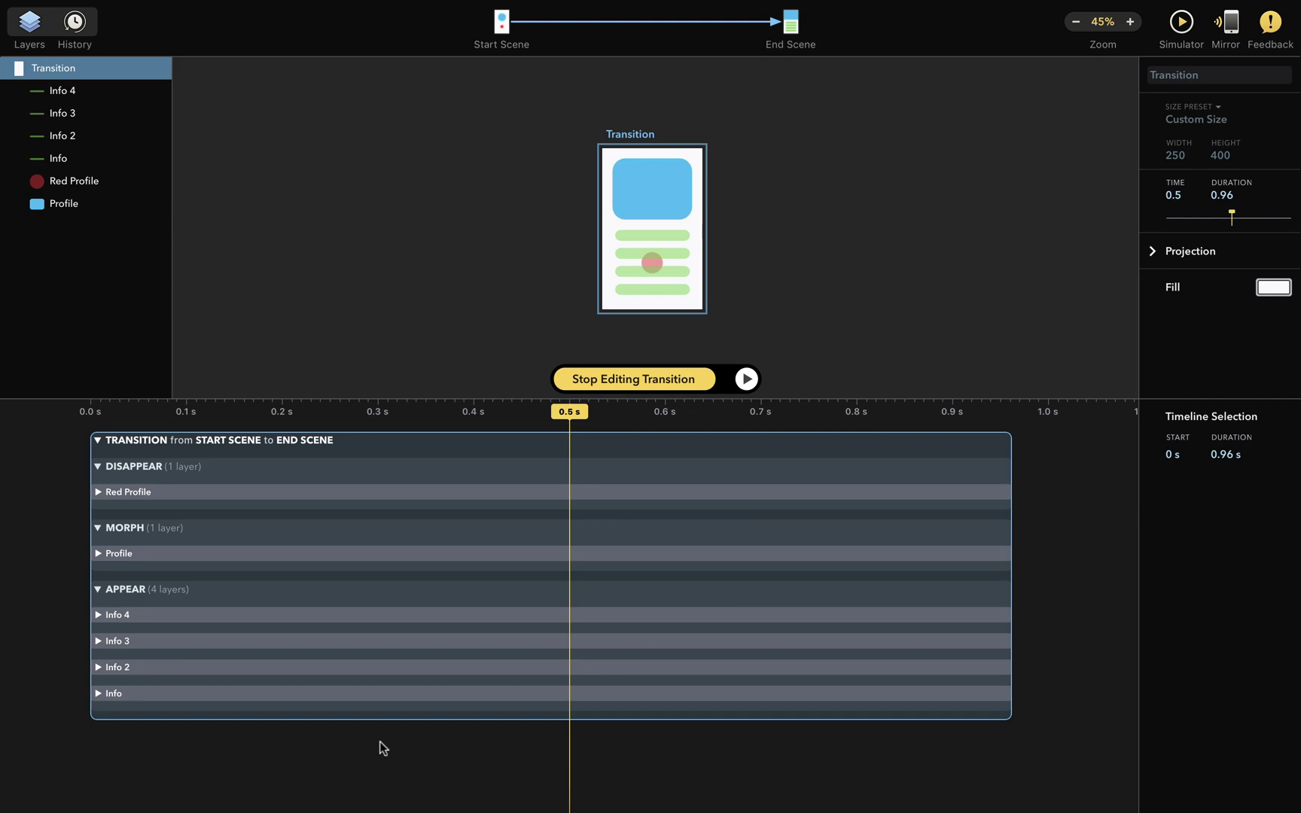
pyautogui.scroll(3, 380, 743)
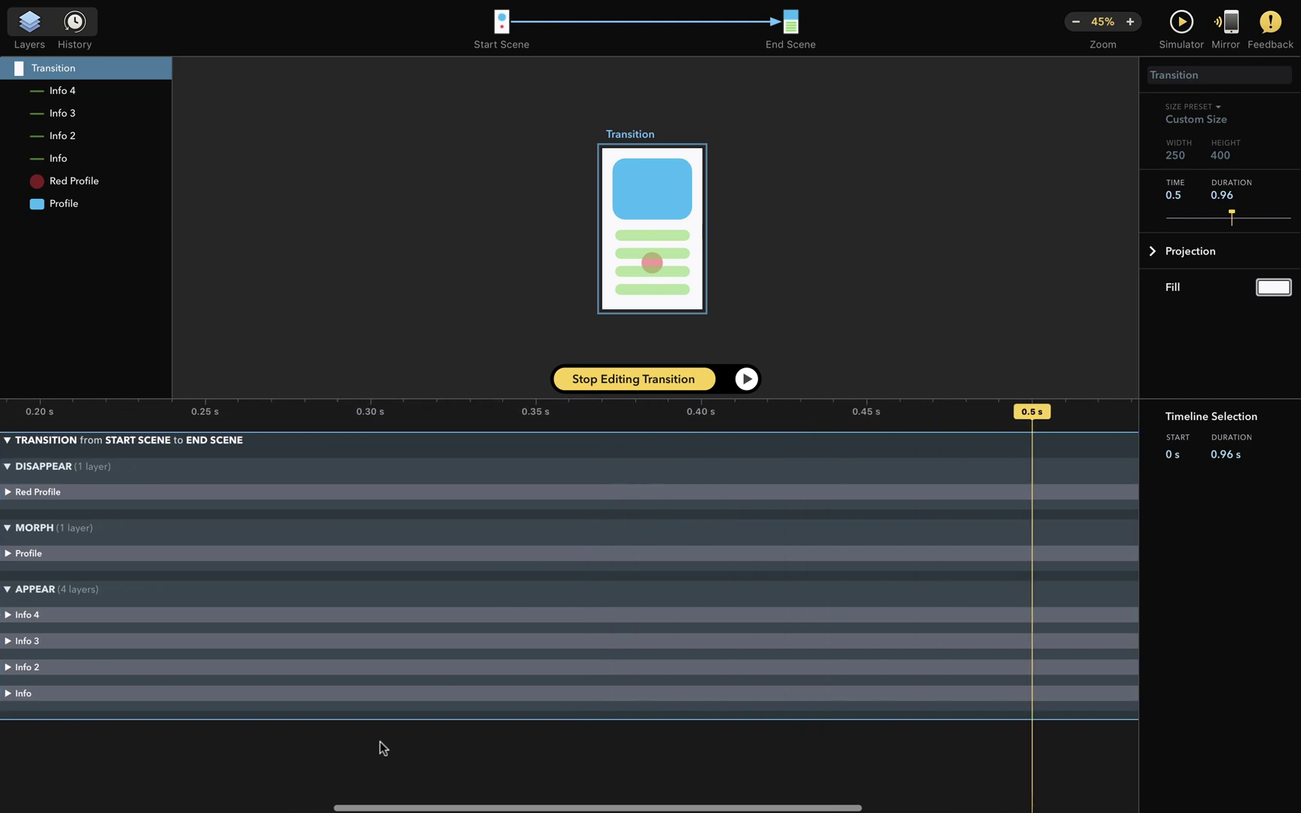
pyautogui.scroll(-3, 380, 742)
pyautogui.scroll(3, 379, 742)
pyautogui.scroll(-3, 379, 743)
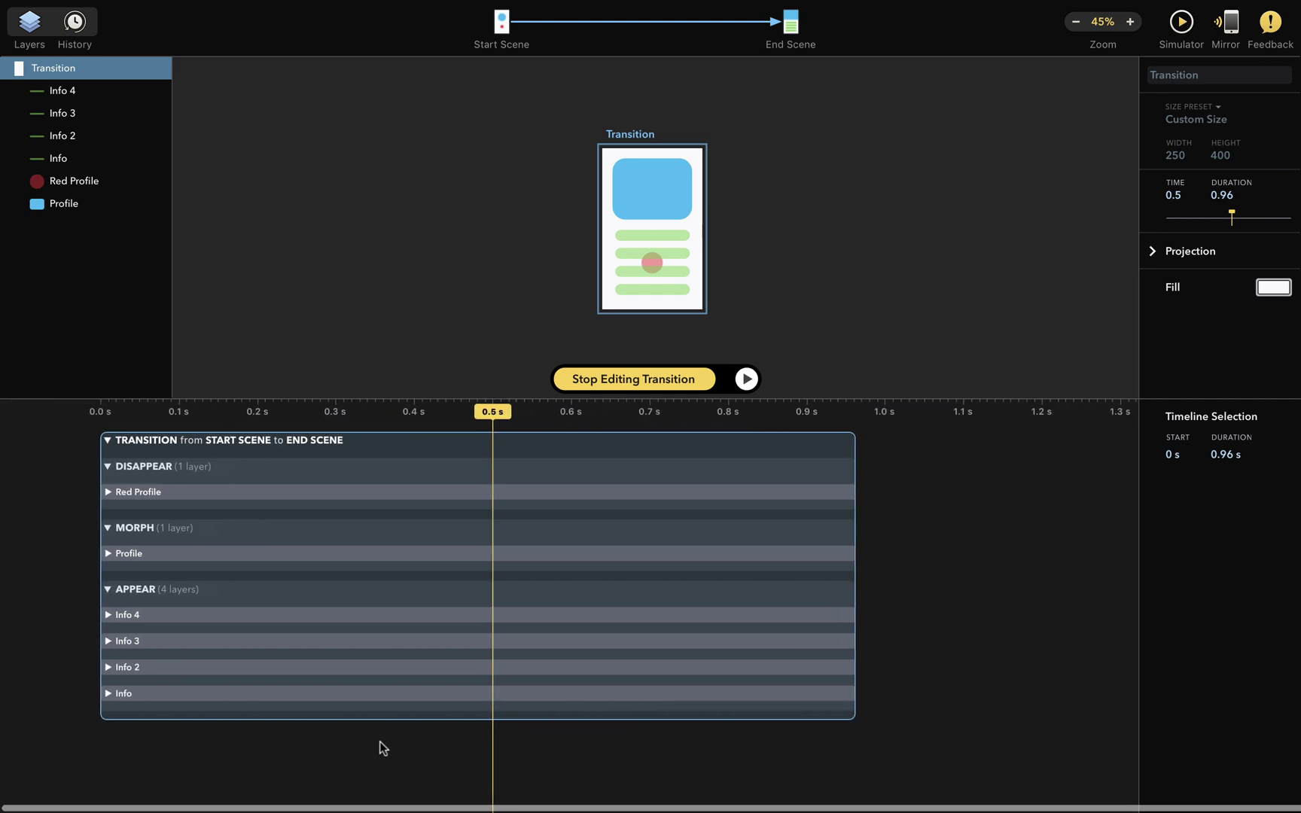
pyautogui.scroll(-2, 380, 742)
pyautogui.scroll(3, 379, 742)
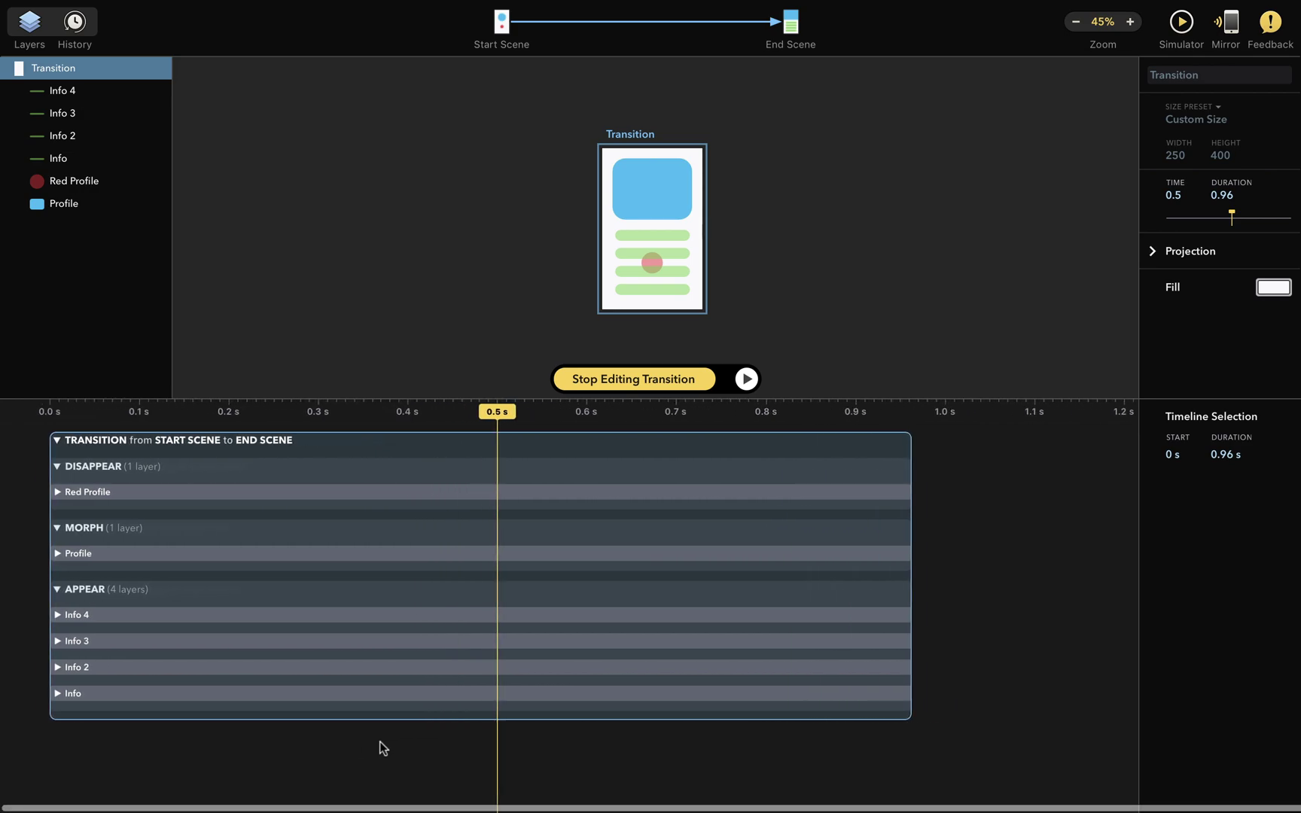
pyautogui.scroll(-2, 379, 742)
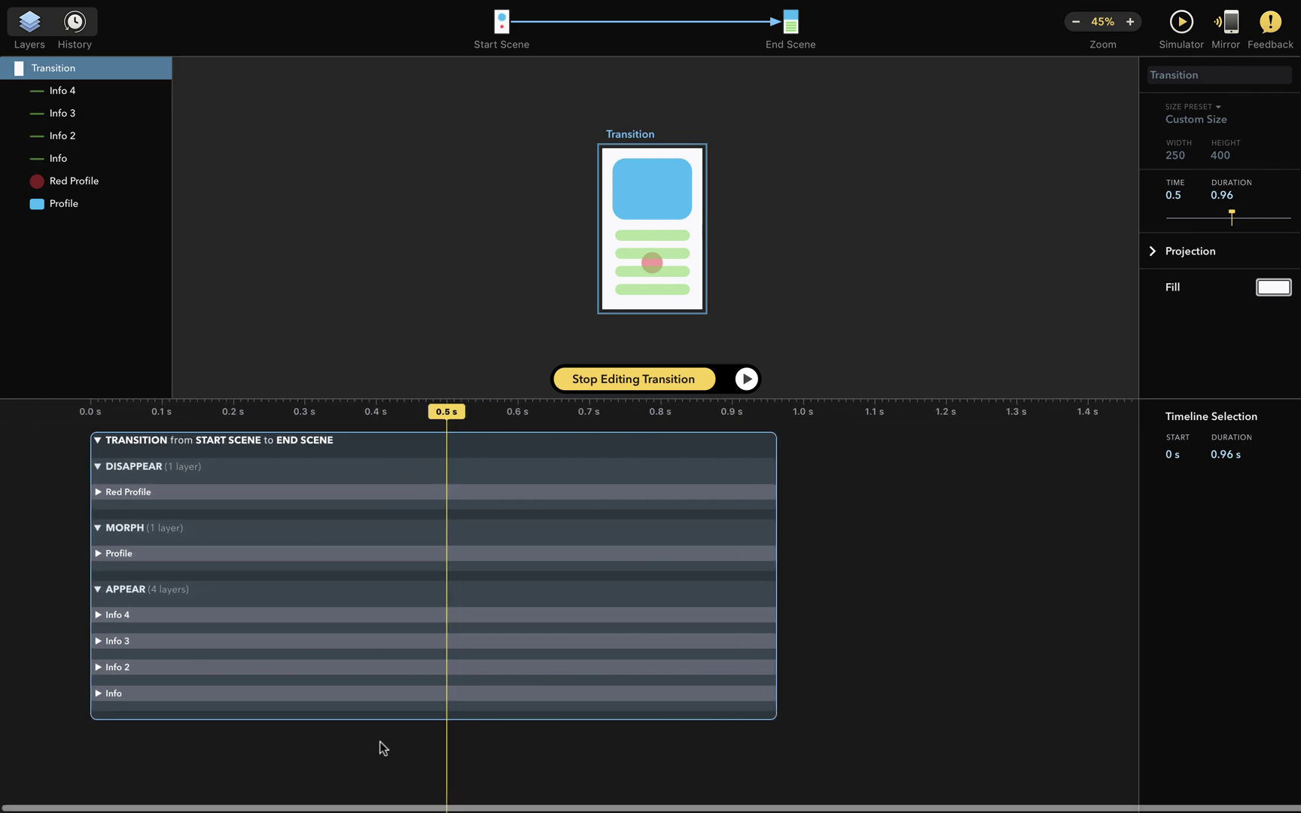
pyautogui.scroll(3, 380, 743)
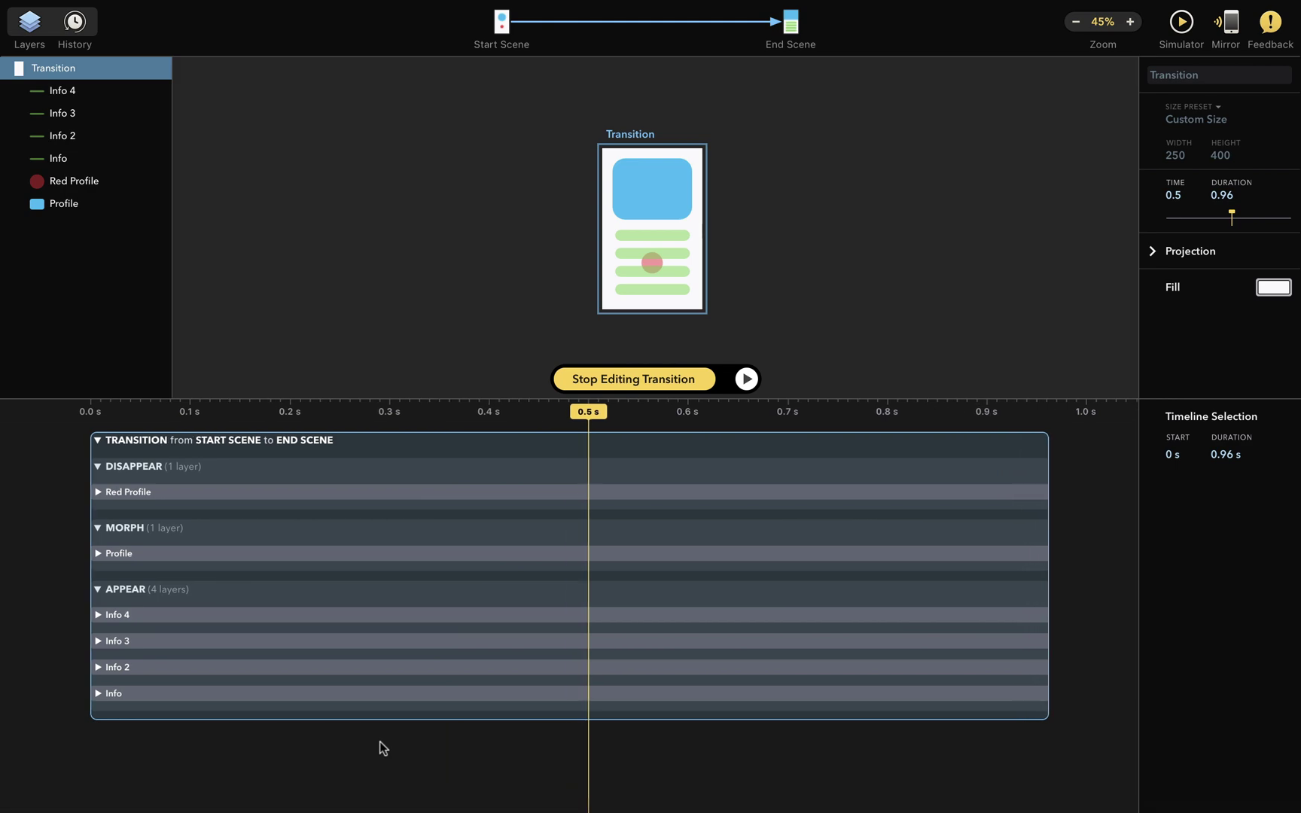
# - Compare the blue Profile layer's properties at the transition's start and end by scrubbing from 0 s to 0.96 s
pyautogui.moveTo(105, 412); pyautogui.dragTo(79, 412)
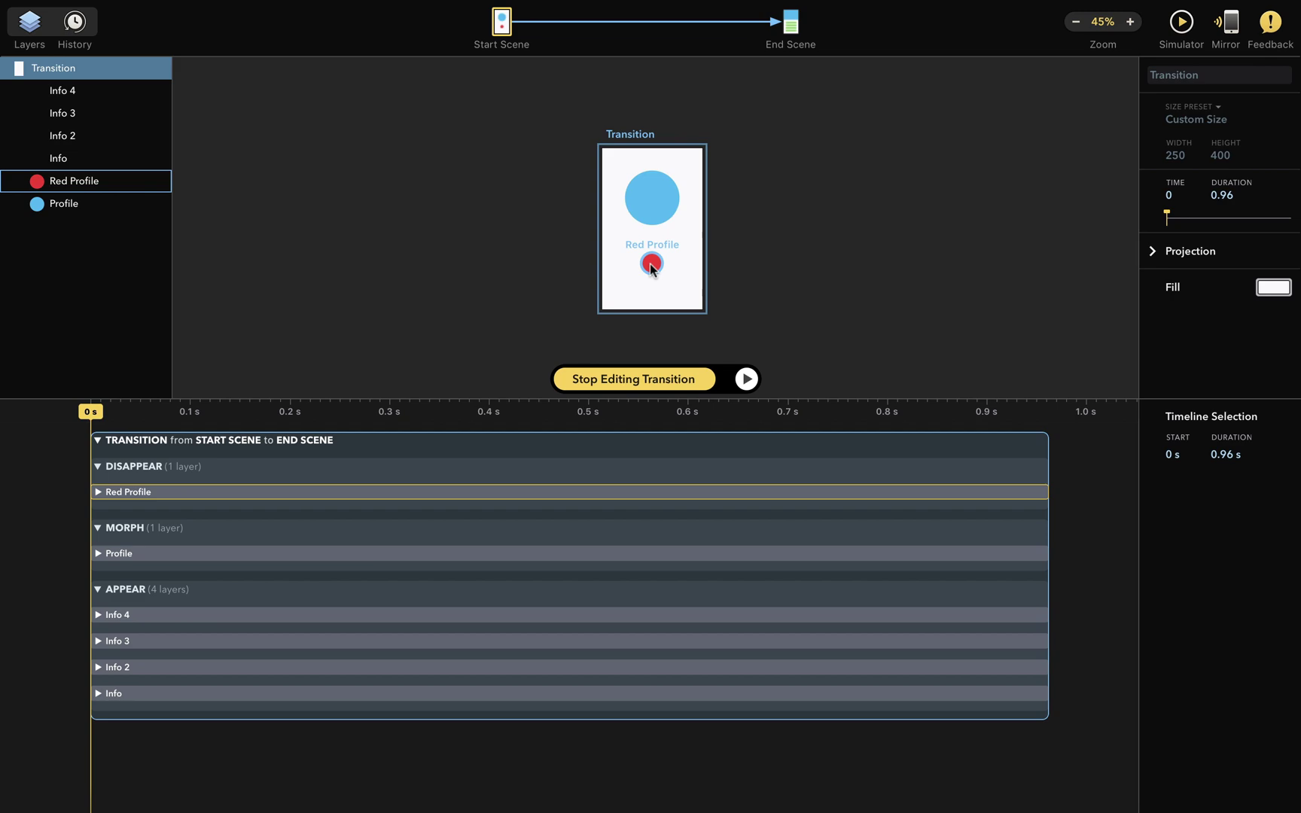
pyautogui.click(655, 198)
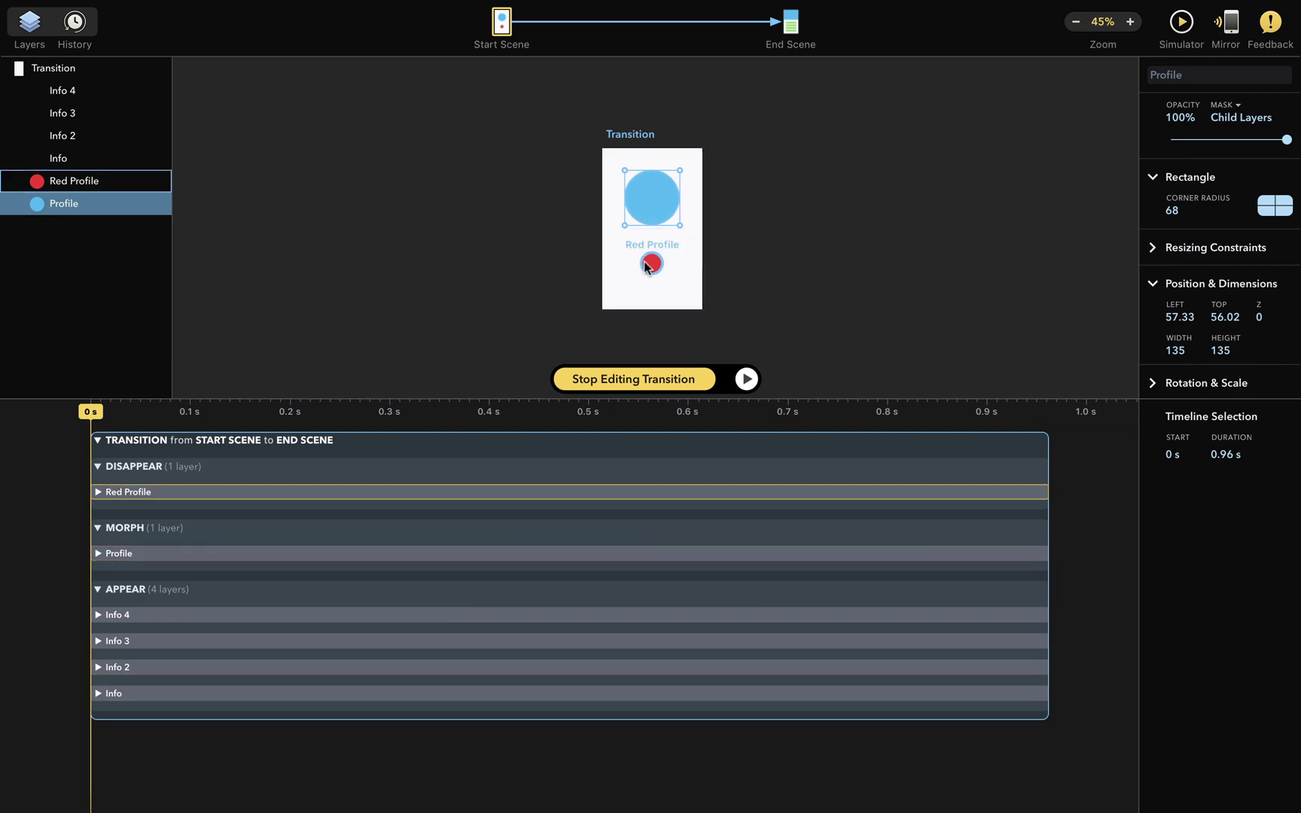
pyautogui.moveTo(91, 411); pyautogui.dragTo(1040, 435)
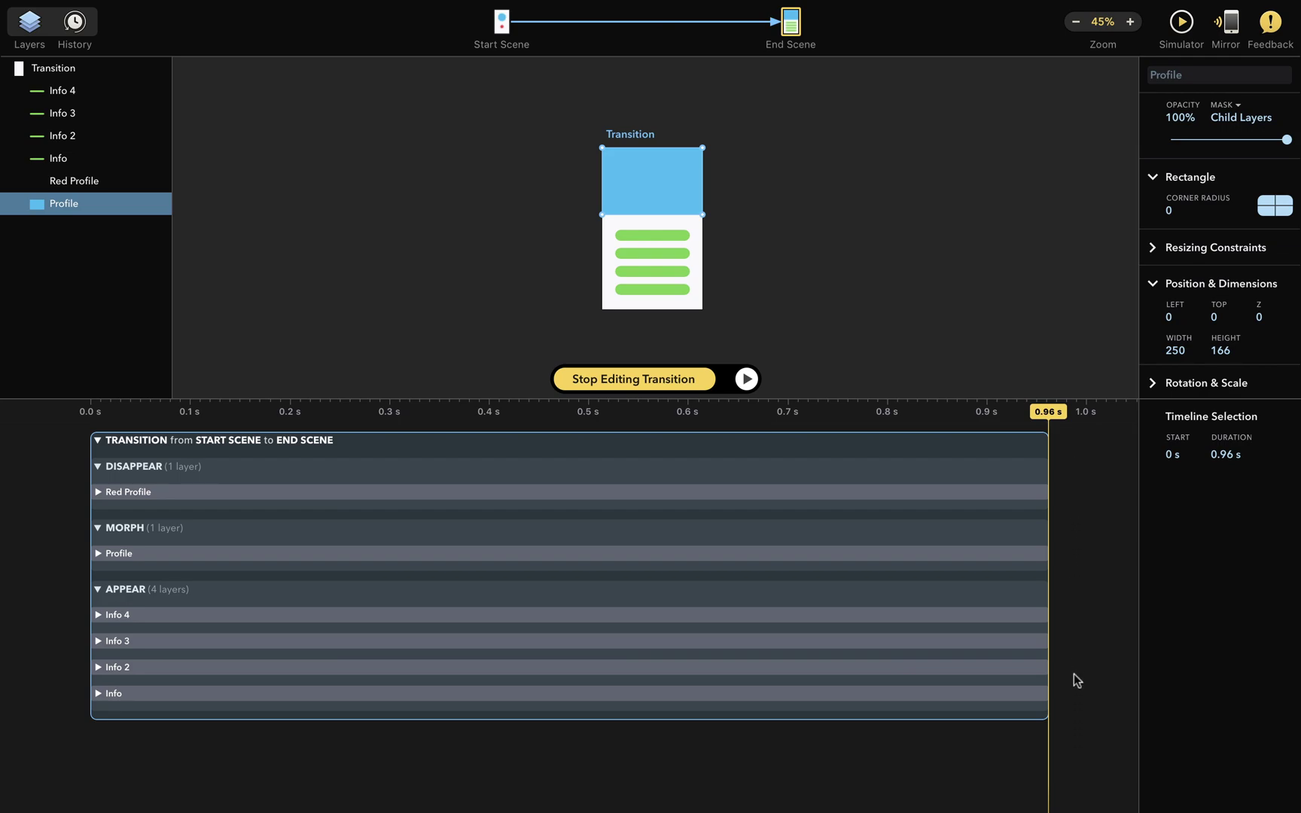
# - Select the animation bars of Info, Info 2, Info 3, Info 4, Profile and Red Profile together
pyautogui.click(1002, 693)
pyautogui.keyDown('shift'); pyautogui.click(1004, 667); pyautogui.keyUp('shift')
pyautogui.keyDown('shift'); pyautogui.click(1016, 641); pyautogui.keyUp('shift')
pyautogui.keyDown('shift'); pyautogui.click(1017, 615); pyautogui.keyUp('shift')
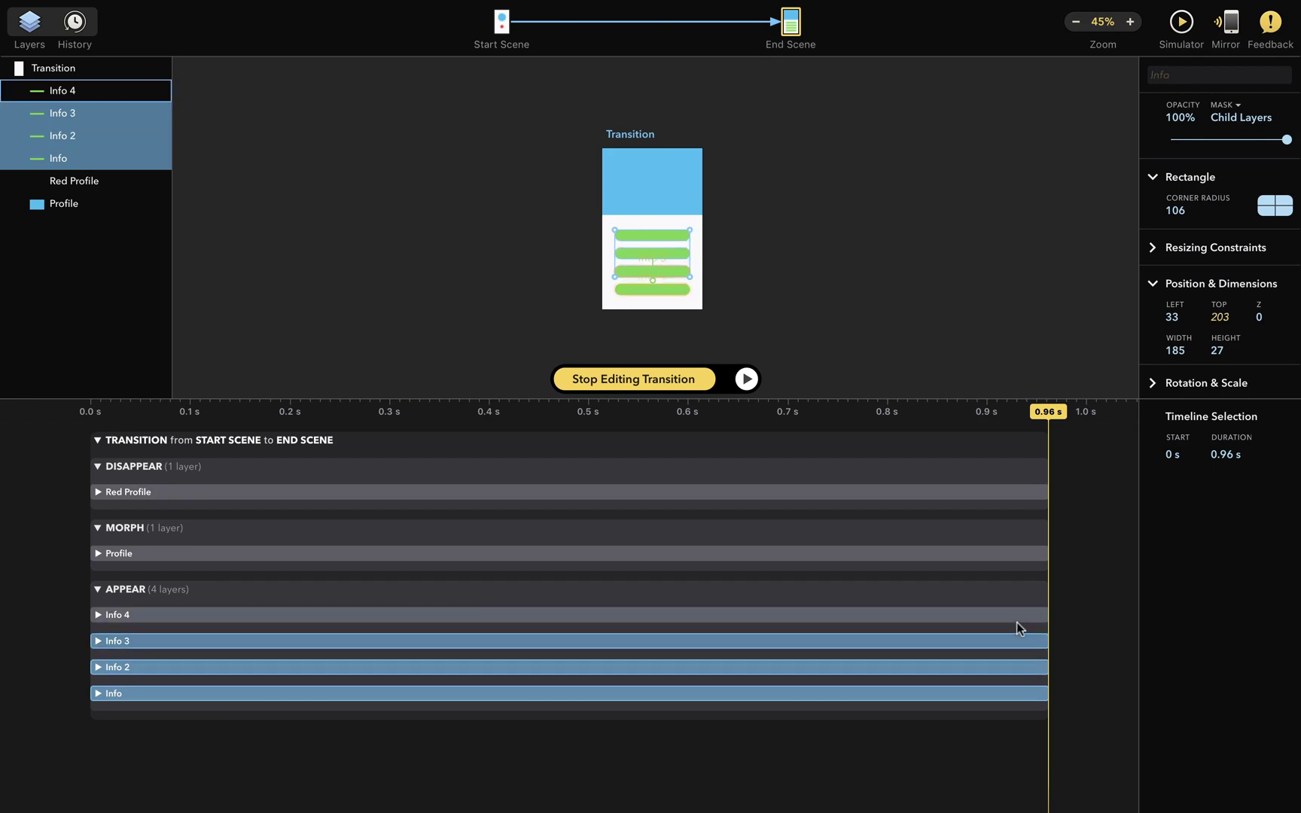
pyautogui.keyDown('shift'); pyautogui.click(1015, 550); pyautogui.keyUp('shift')
pyautogui.keyDown('shift'); pyautogui.click(1012, 490); pyautogui.keyUp('shift')
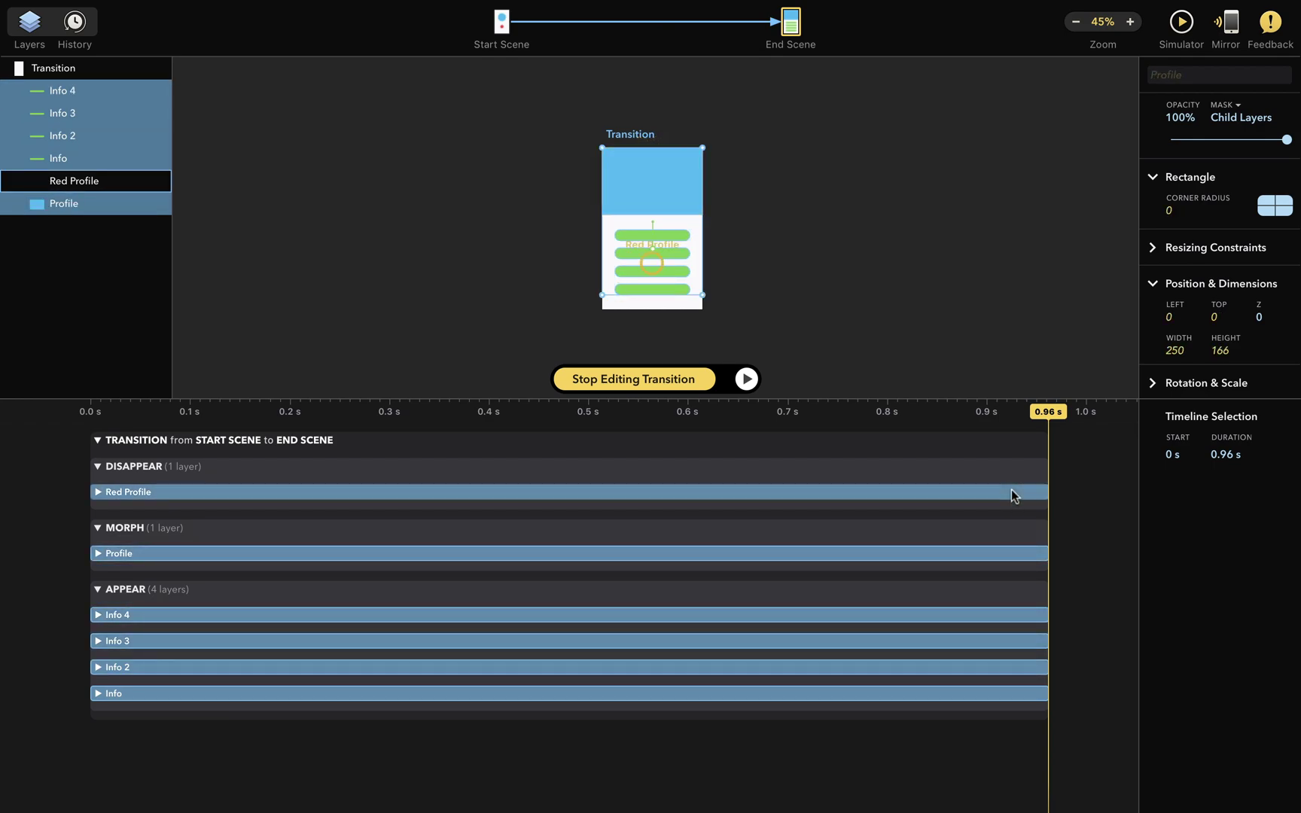
# - Inspect the Appear, Morph and Disappear groups one by one, and clear the timeline selection
pyautogui.click(131, 589)
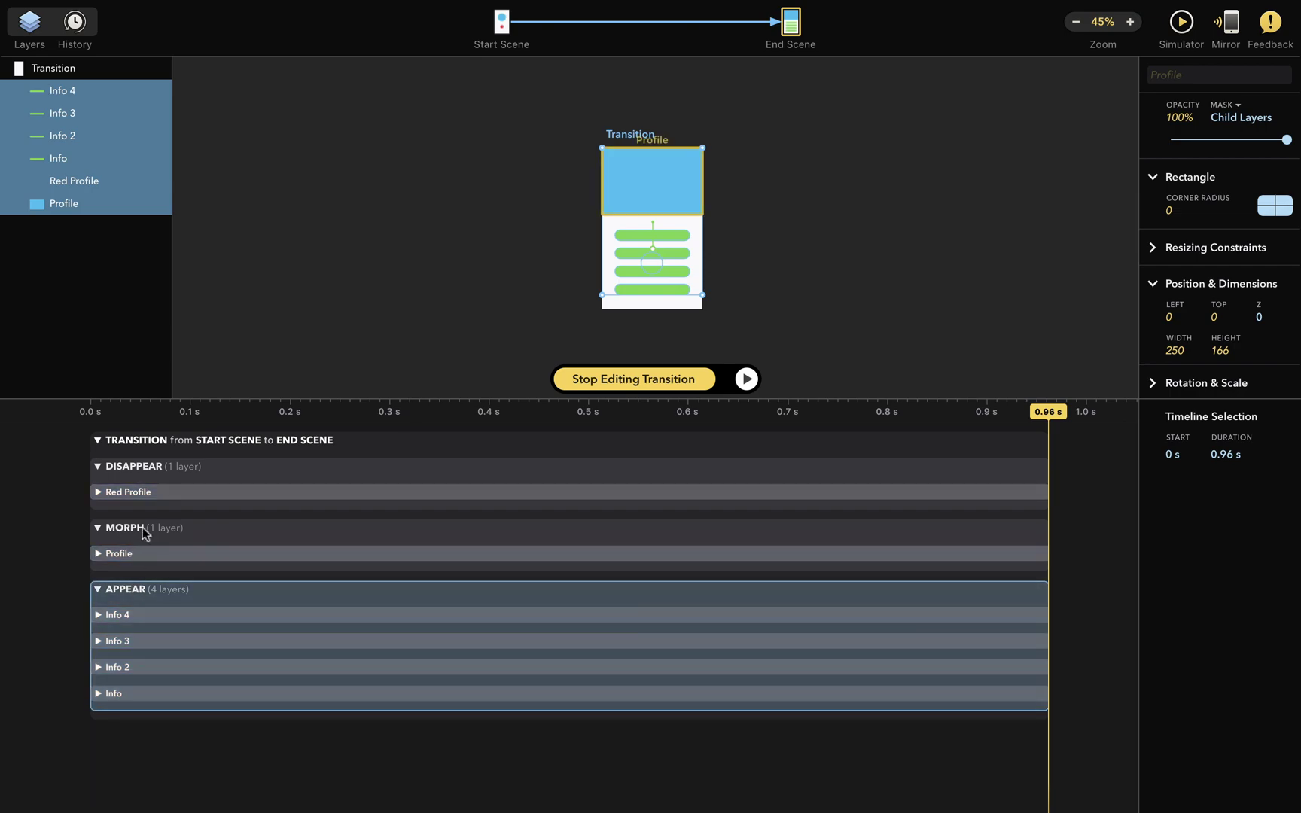
pyautogui.click(145, 529)
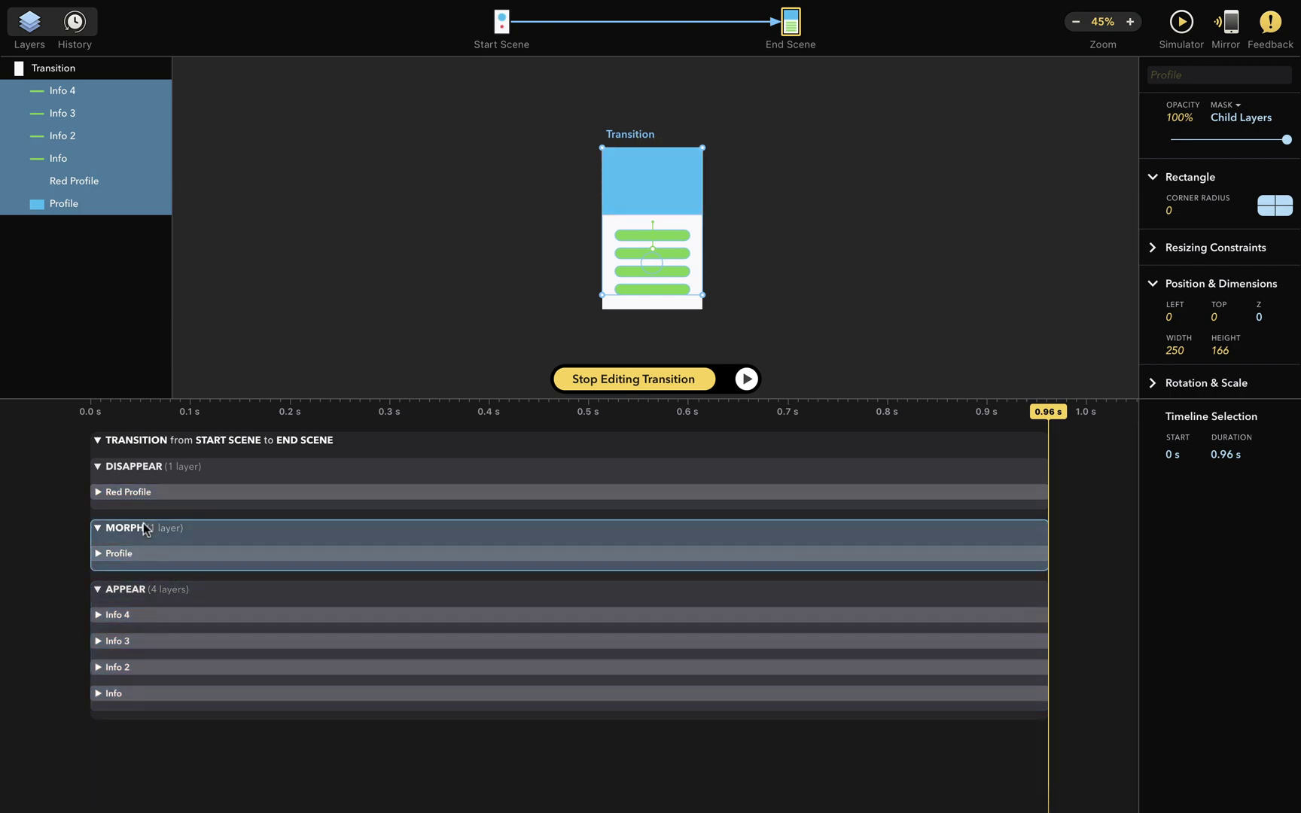
pyautogui.click(136, 471)
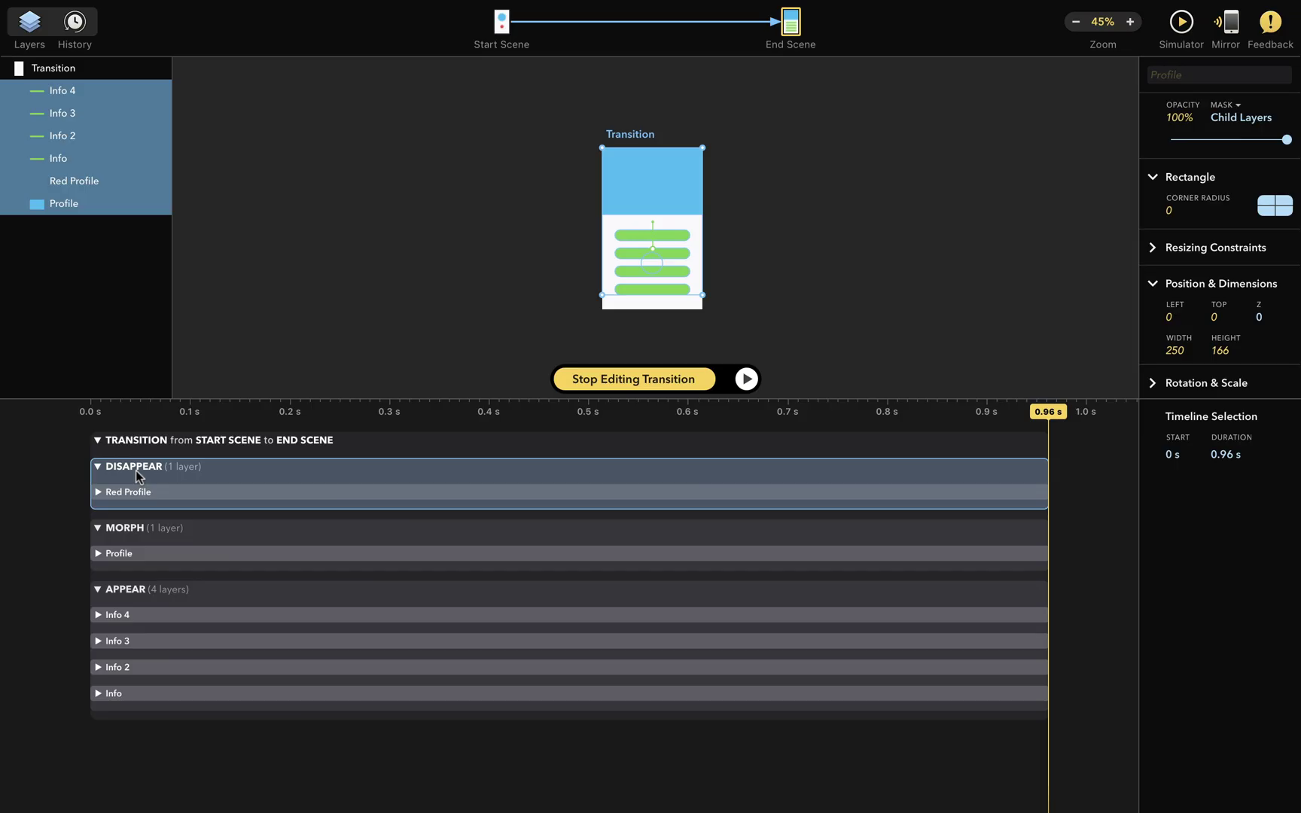
pyautogui.click(253, 509)
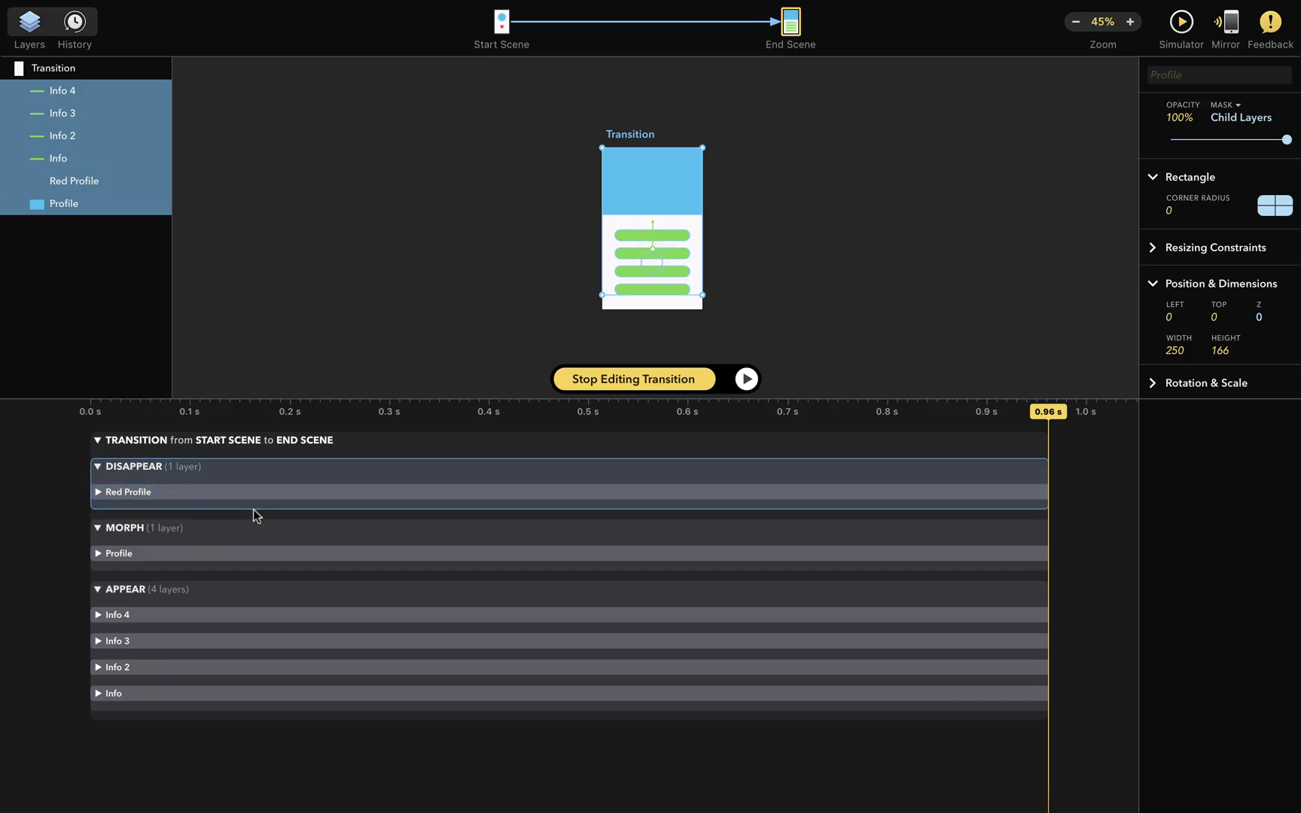
# - Move the Morph group to start at 0.96 s and the Appear group to start at 1.92 s
pyautogui.scroll(-5, 185, 517)
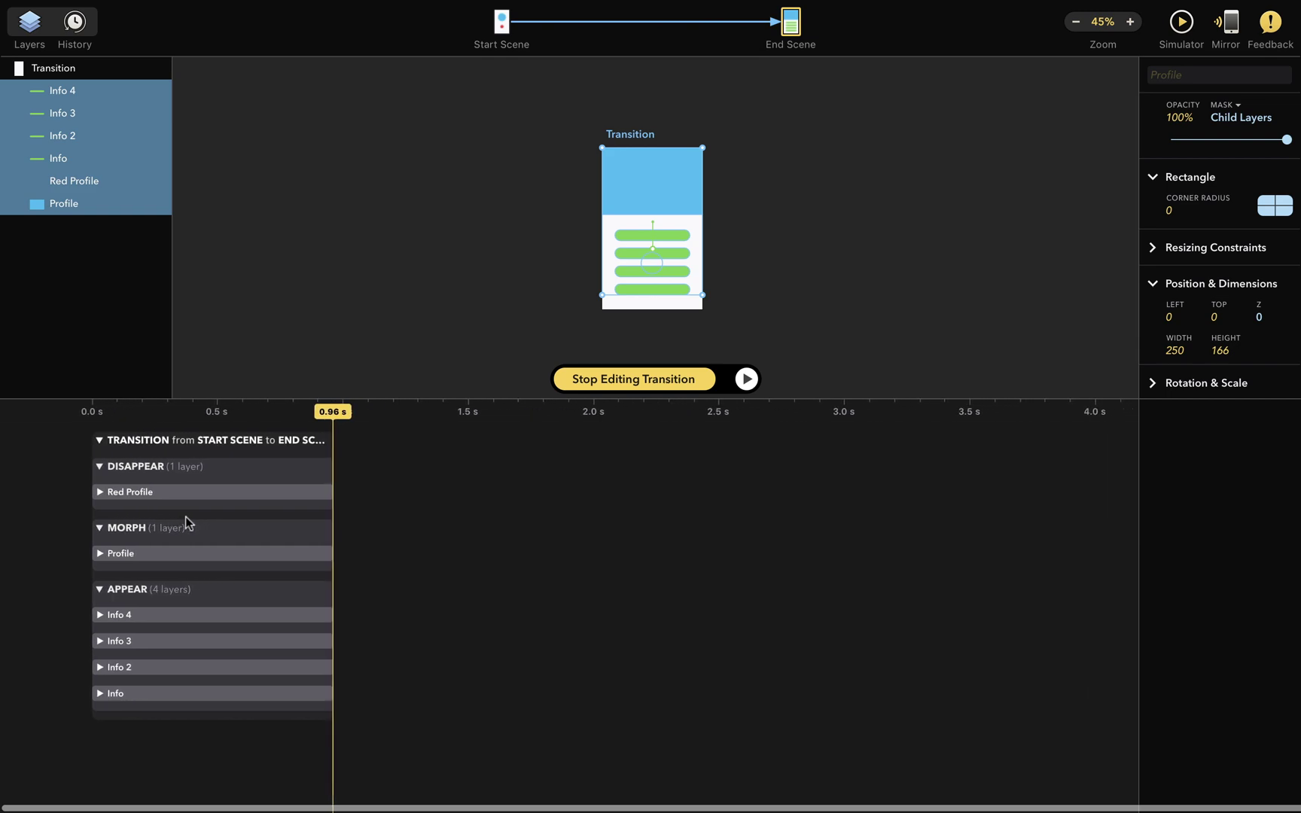
pyautogui.moveTo(197, 523); pyautogui.dragTo(434, 520)
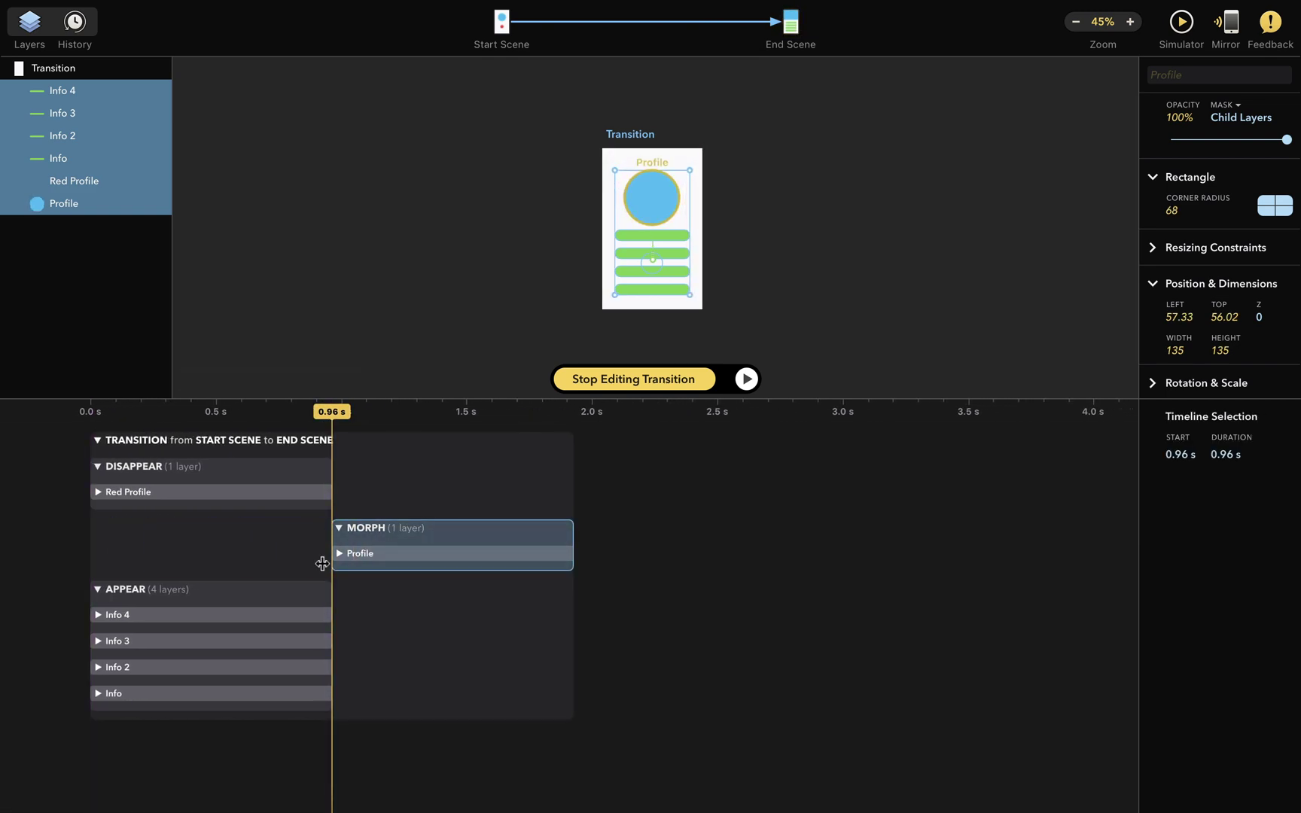
pyautogui.moveTo(287, 590); pyautogui.dragTo(735, 601)
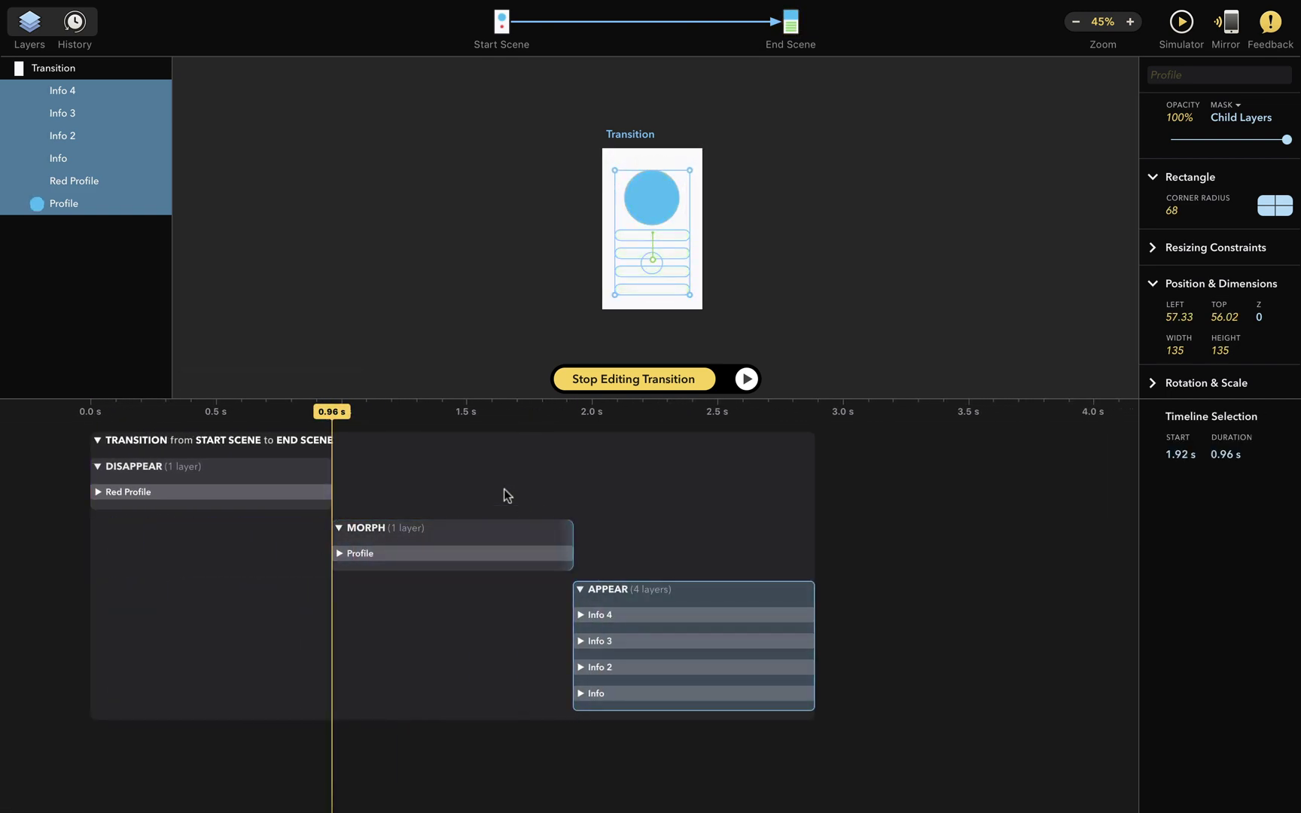
# - Return the playhead to 0 s and check the timing of the Disappear, Morph and Appear groups in sequence
pyautogui.moveTo(331, 411); pyautogui.dragTo(79, 411)
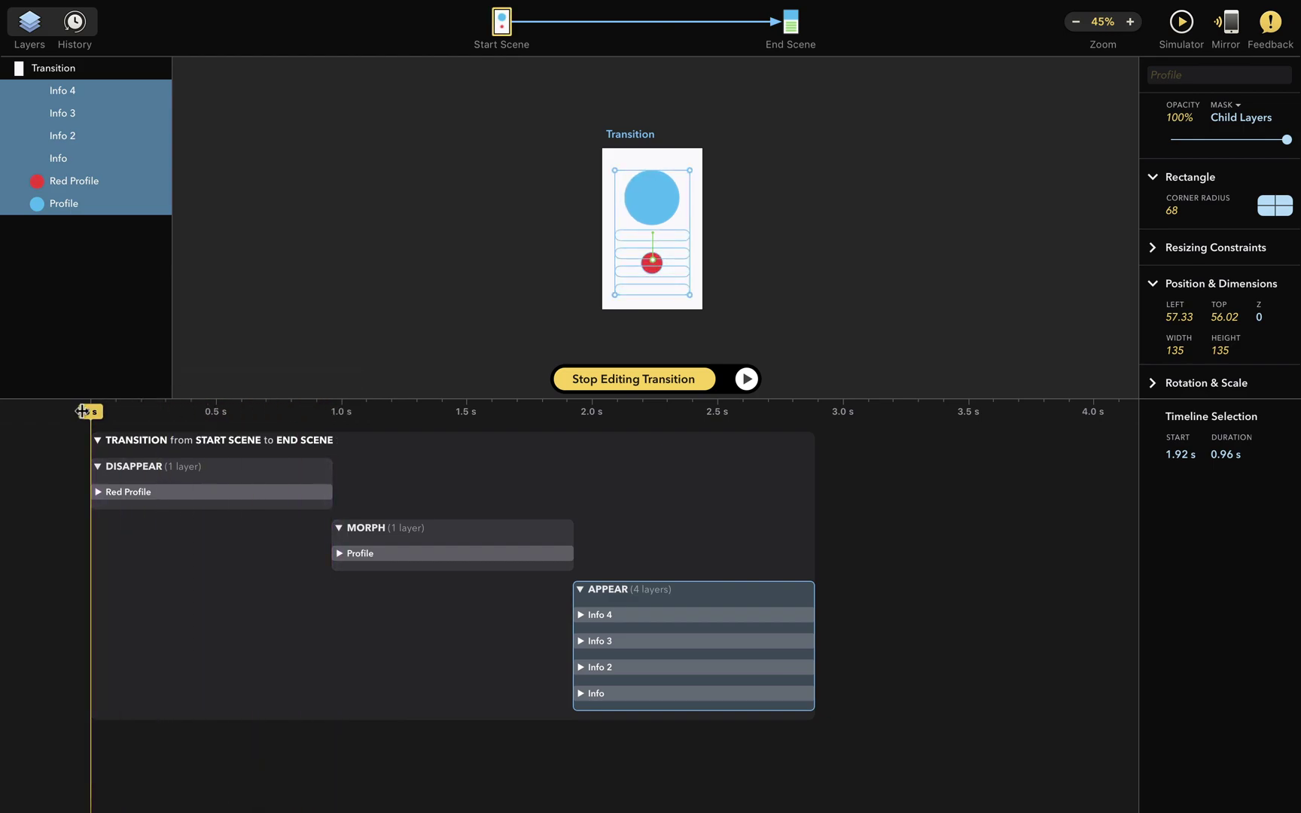
pyautogui.click(197, 464)
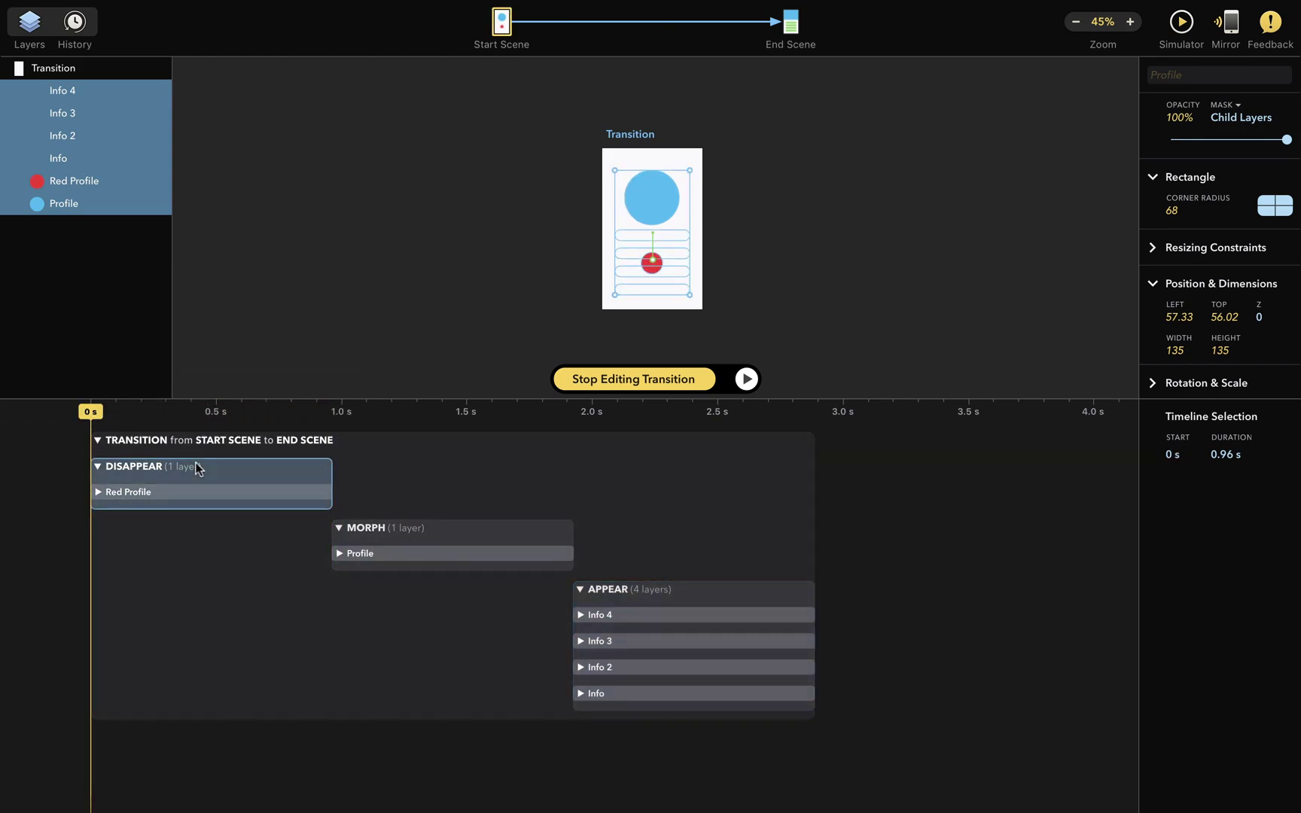
pyautogui.click(417, 527)
pyautogui.click(659, 591)
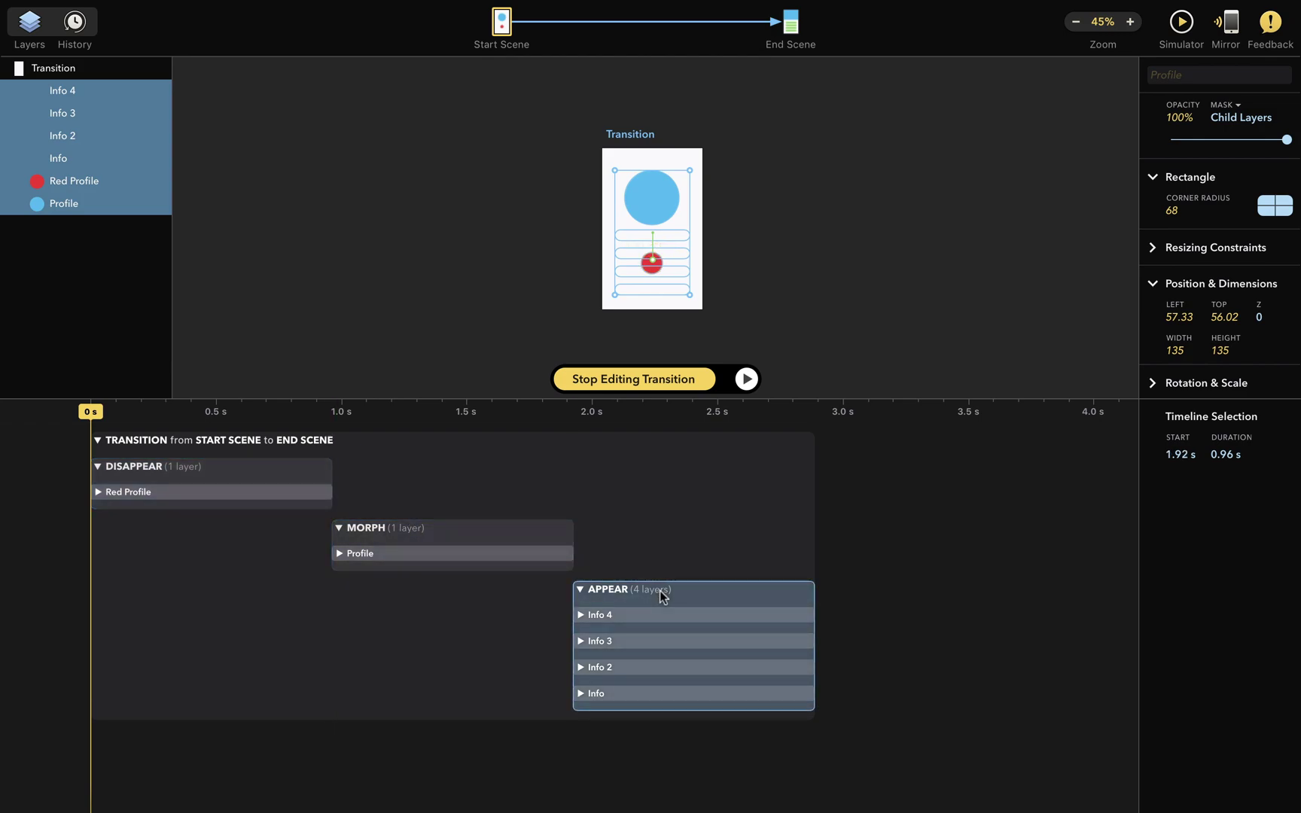
# - Play the transition to preview the Disappear, Morph and Appear sequence, and return the playhead to 0 s
pyautogui.scroll(3, 682, 255)
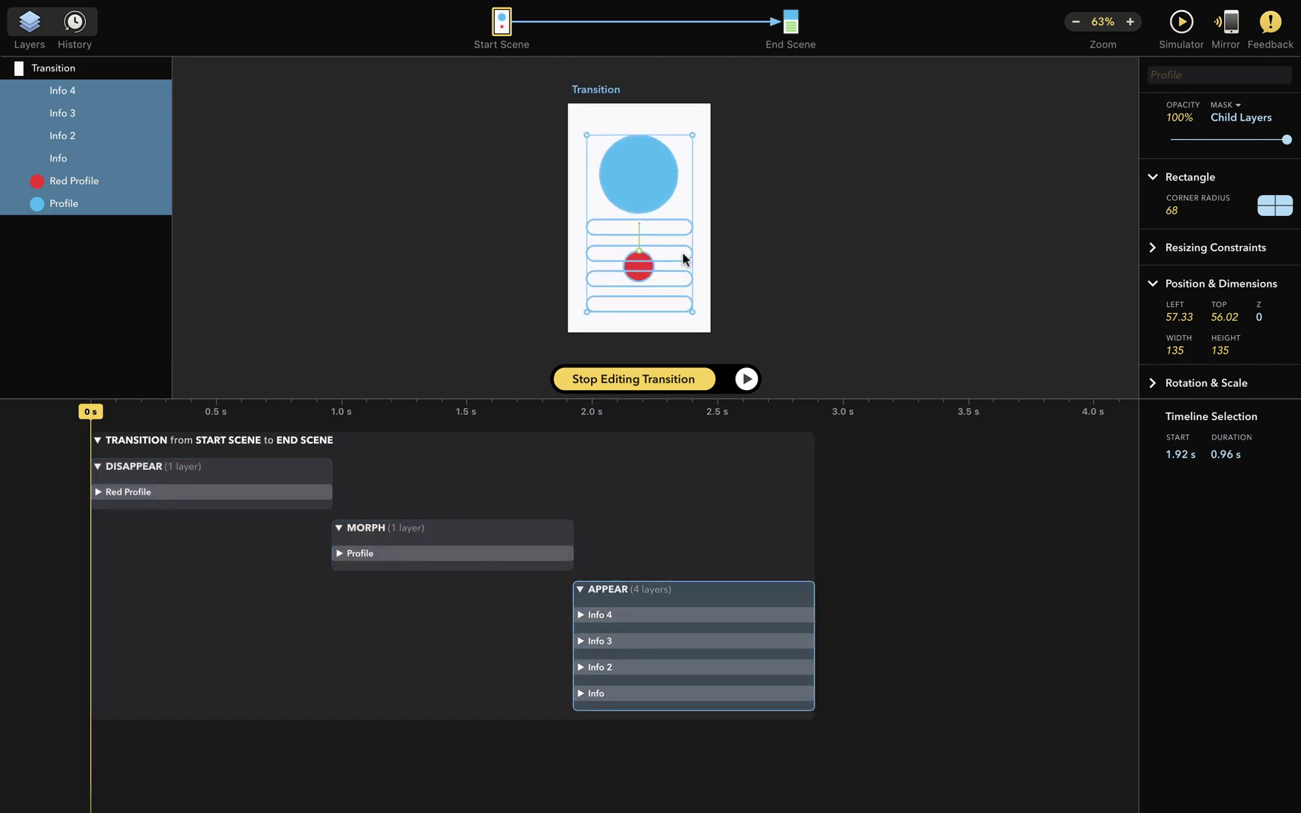
pyautogui.click(747, 380)
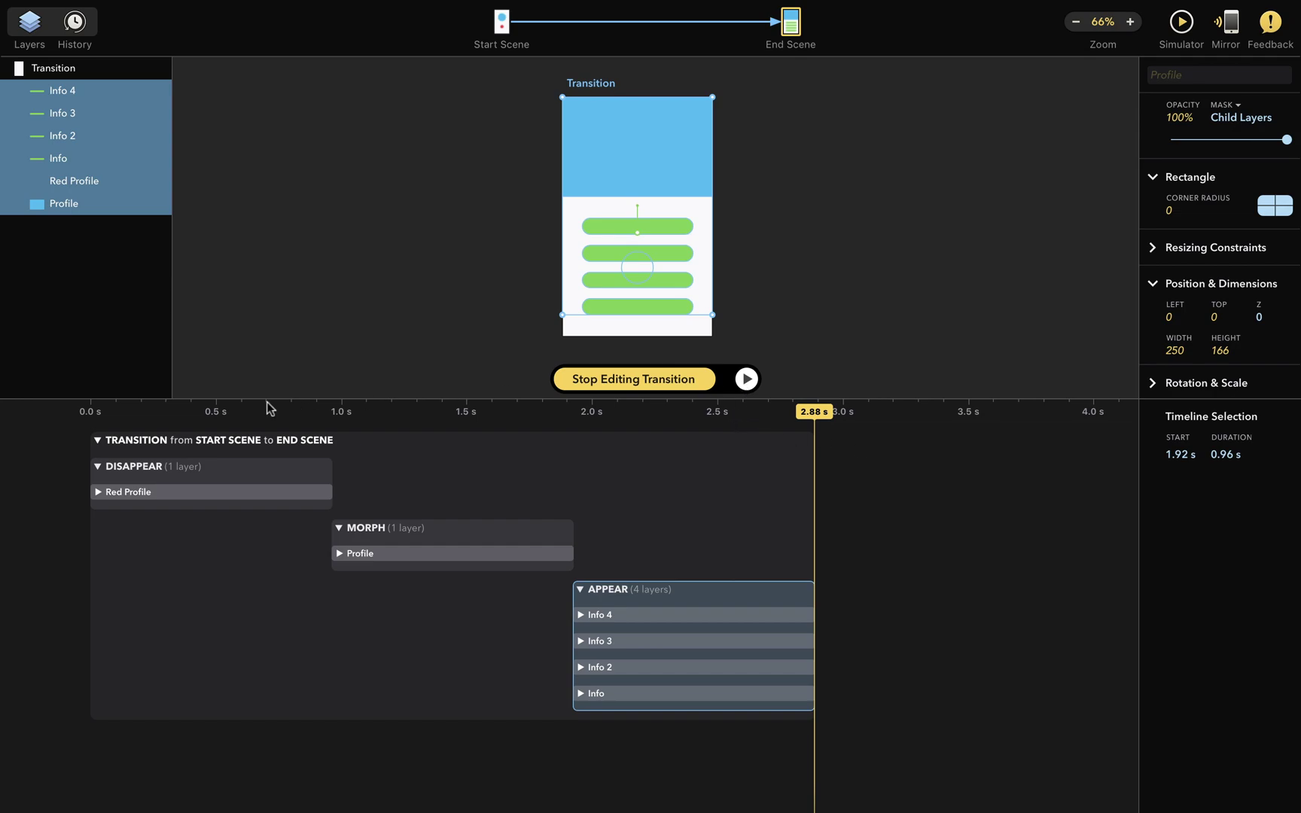
pyautogui.moveTo(102, 417); pyautogui.dragTo(58, 434)
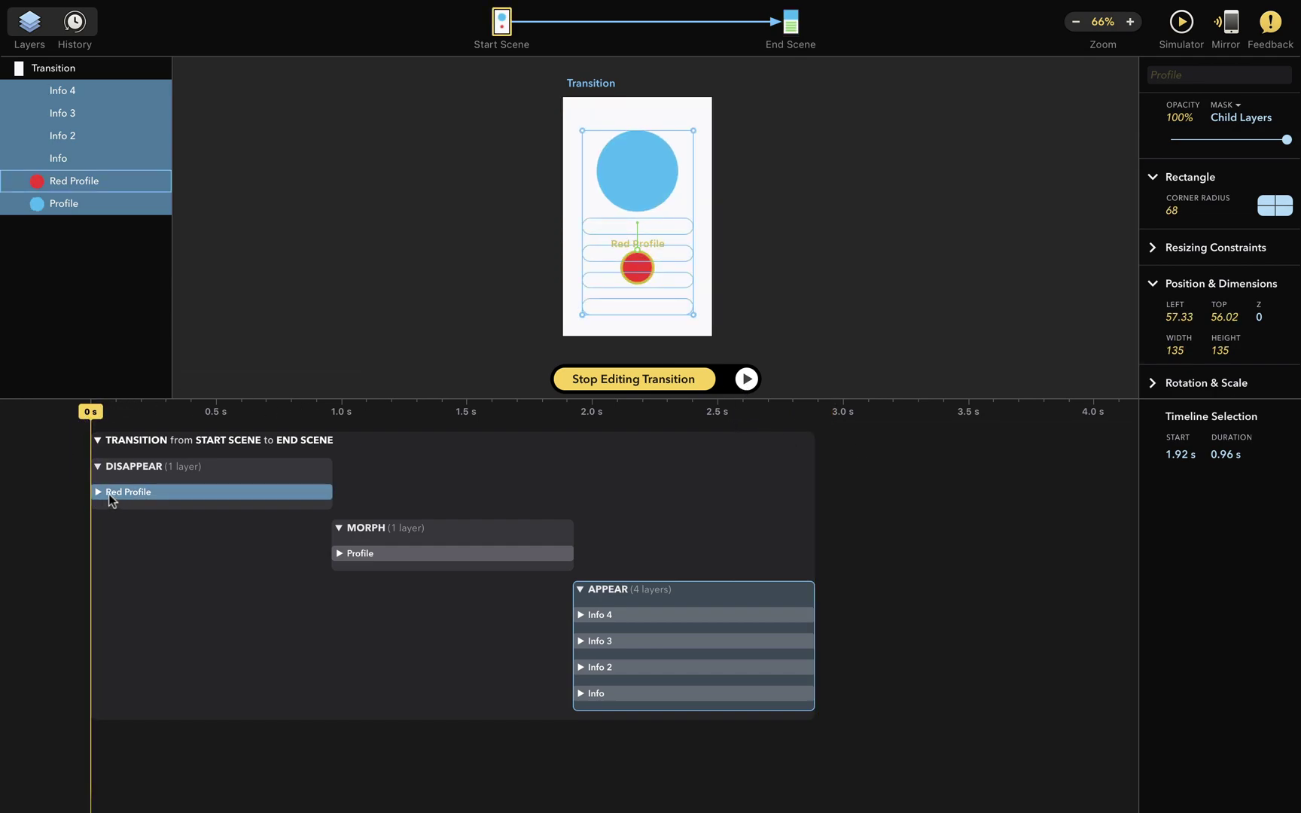
# - Expand Red Profile in the Disappear group and set its opacity keyframe at 0.96 s to 80%
pyautogui.click(98, 491)
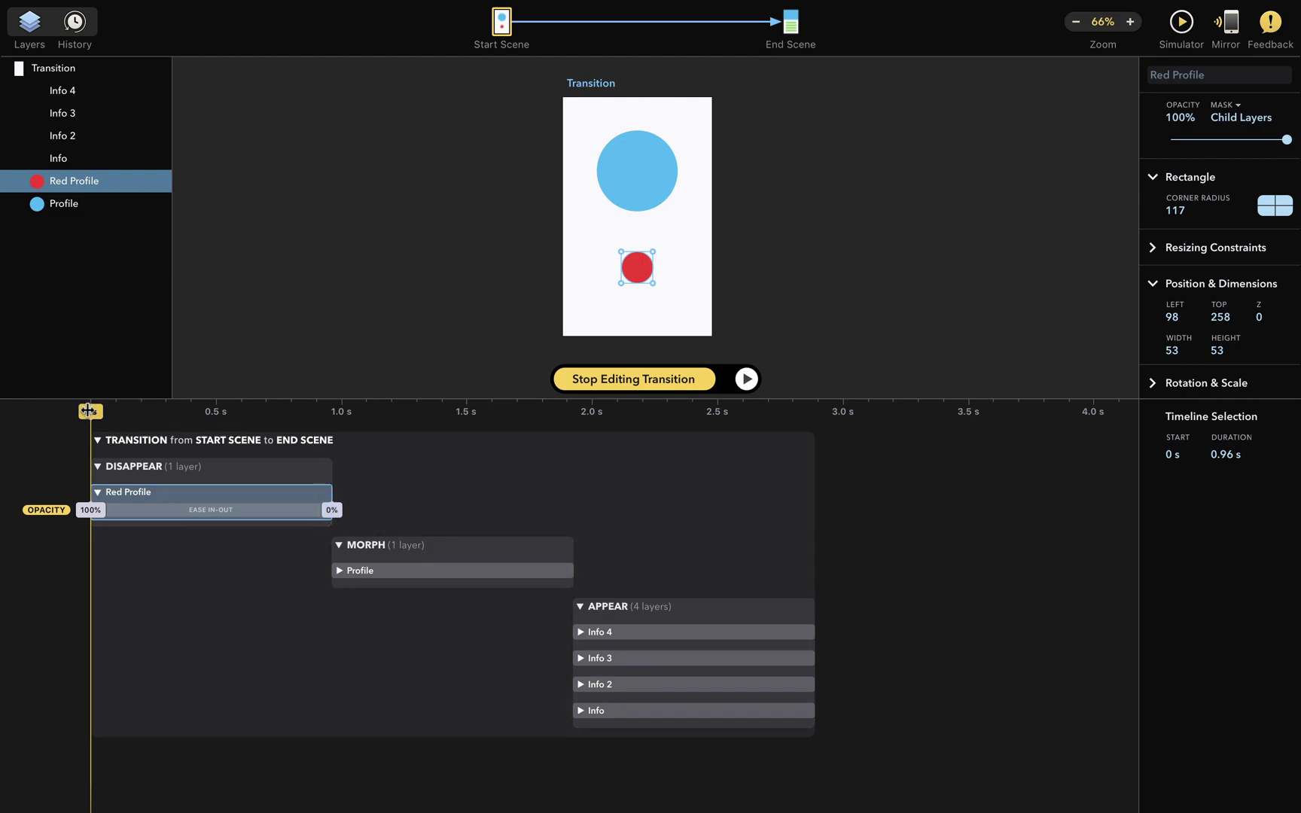
pyautogui.moveTo(88, 410); pyautogui.dragTo(328, 409)
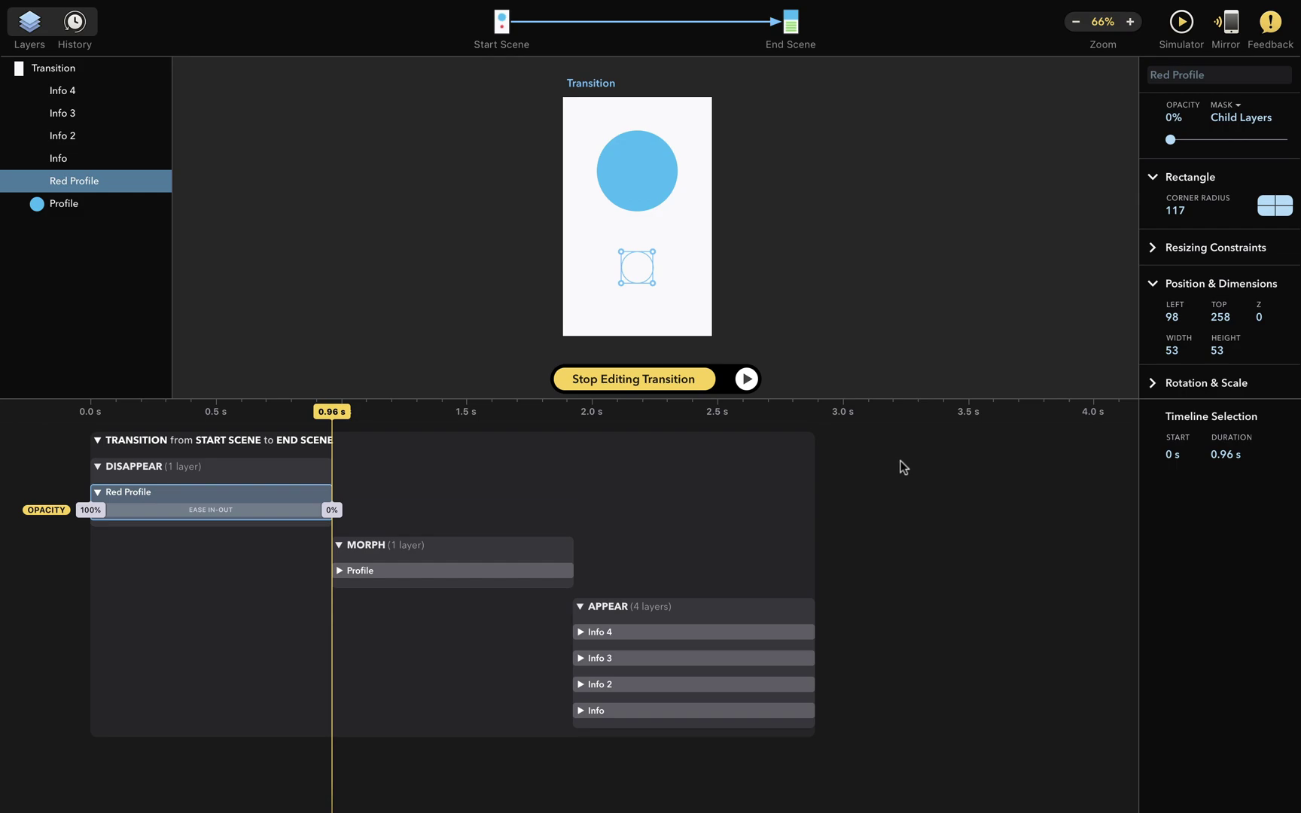
pyautogui.moveTo(1176, 146); pyautogui.dragTo(1259, 145)
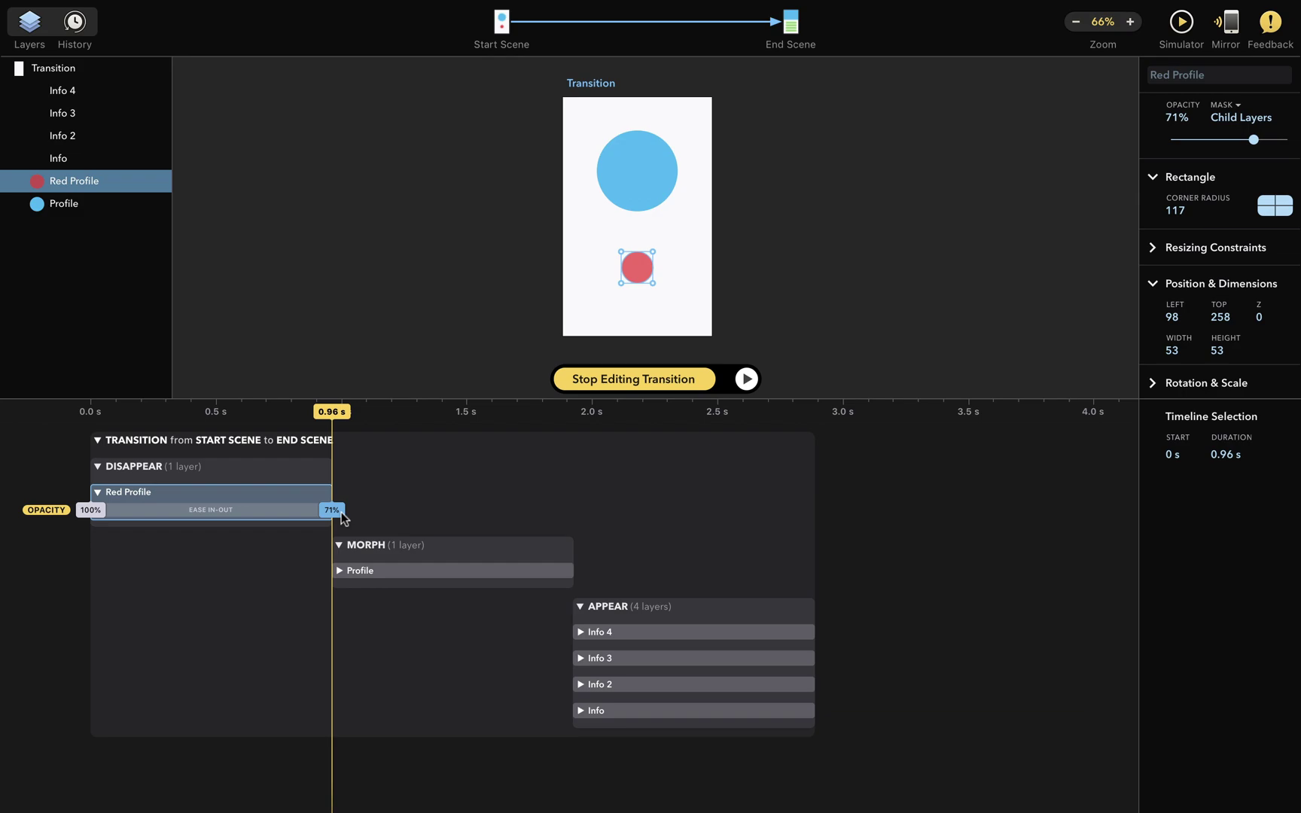
pyautogui.click(341, 511)
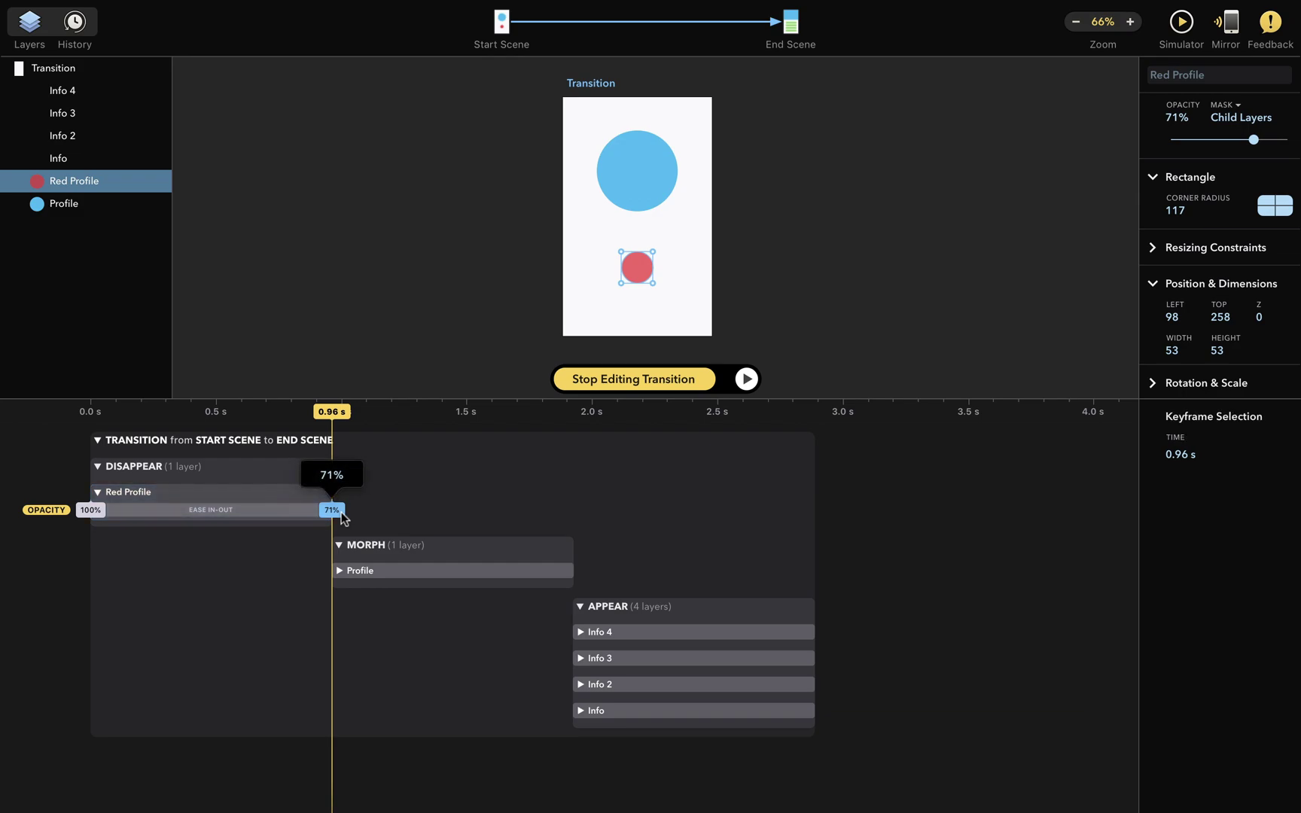
pyautogui.write('80')
pyautogui.press('Return')
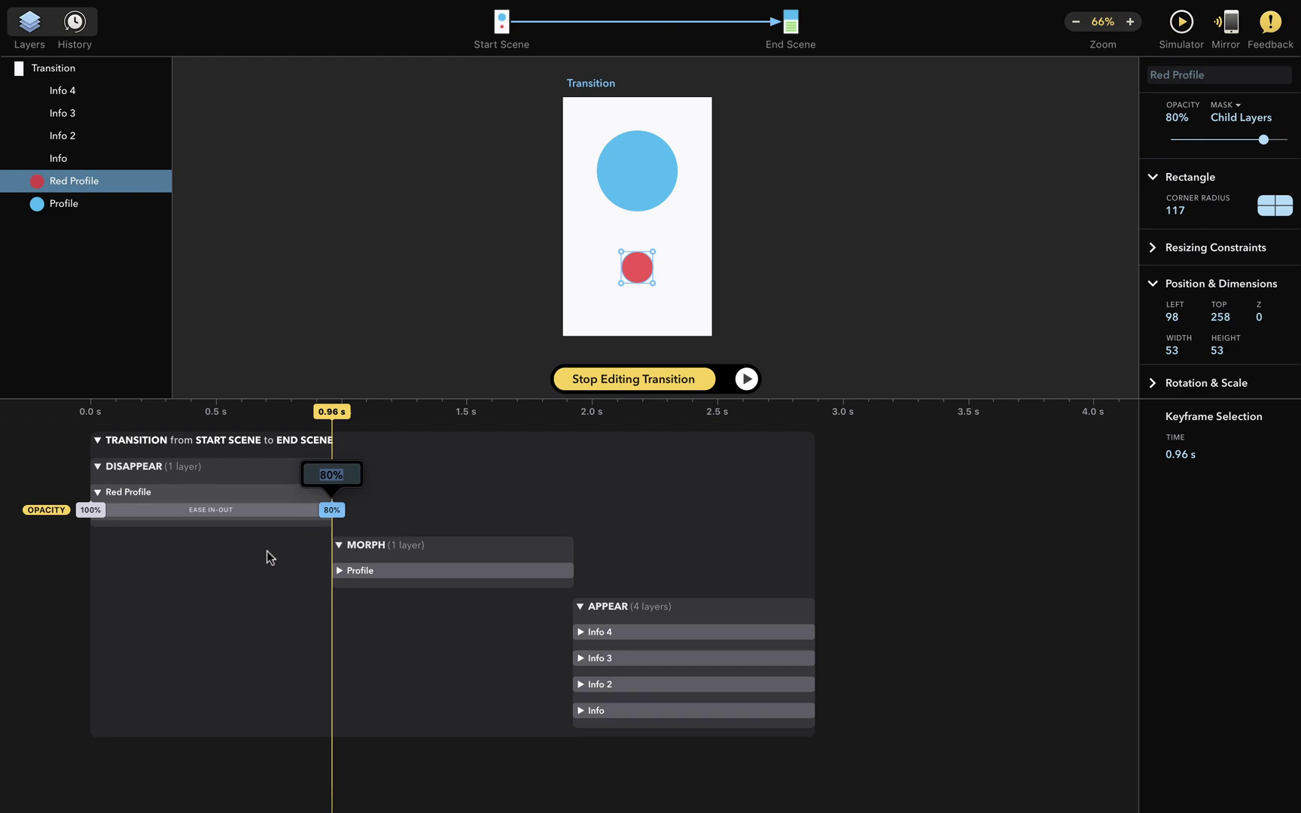
pyautogui.click(268, 557)
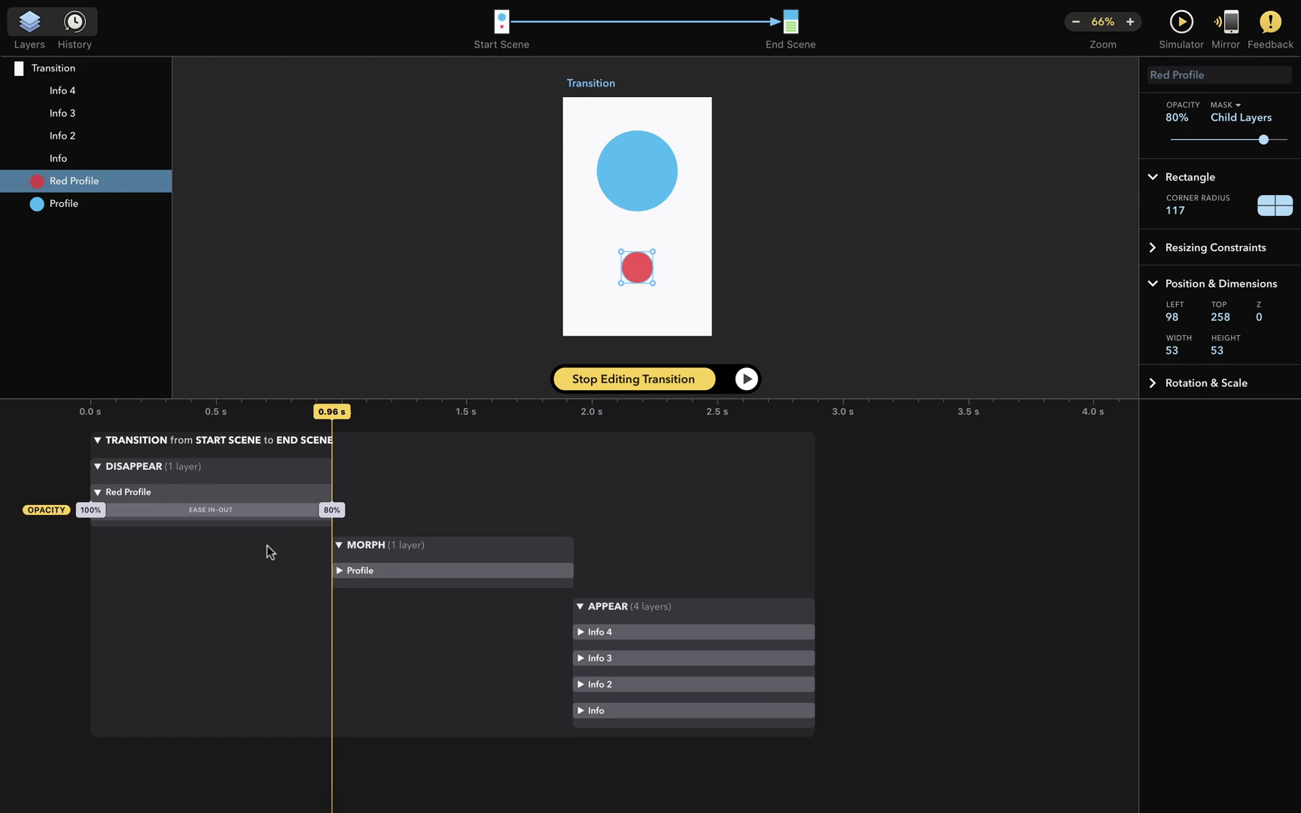
# - Rotate Red Profile around its Z axis to about 1,087.6° at 0.96 s and check its rotation keyframes
pyautogui.scroll(5, 528, 208)
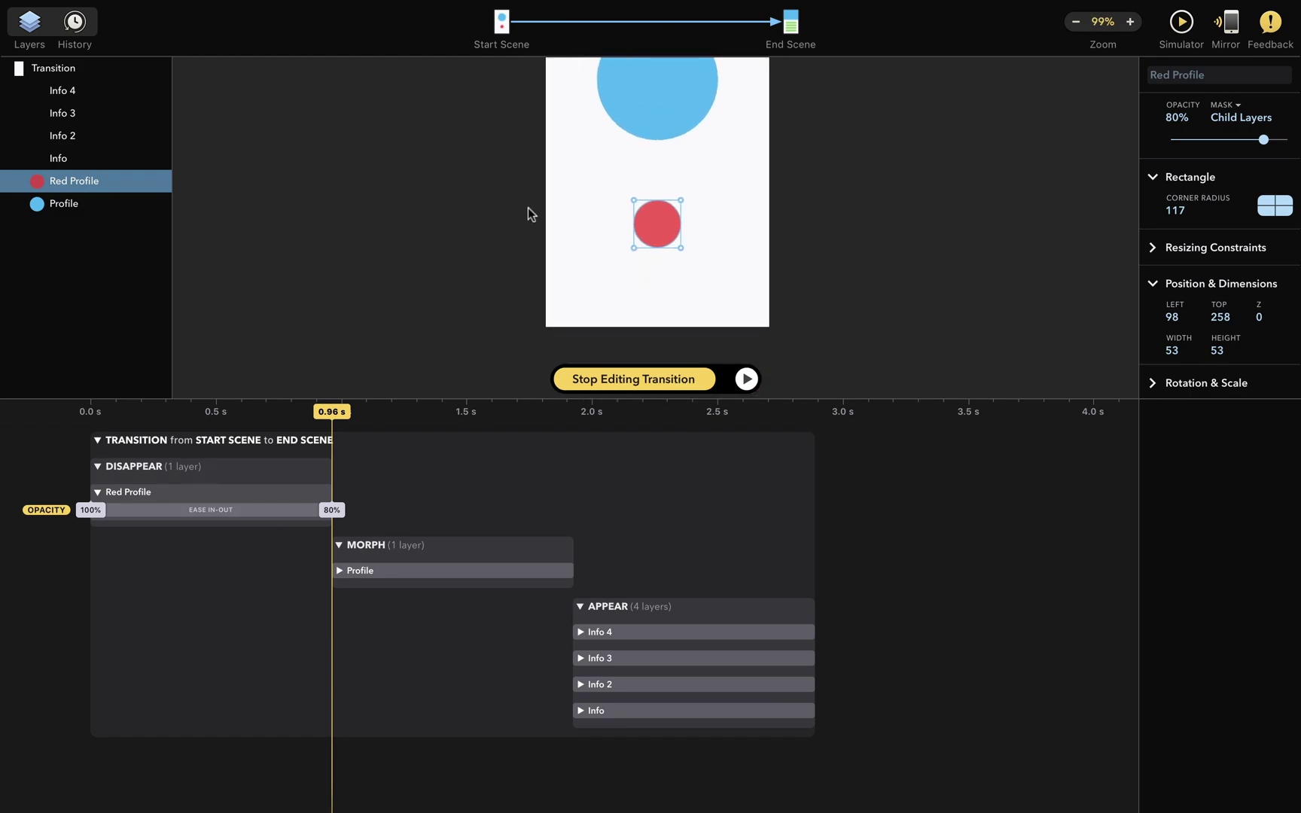
pyautogui.scroll(5, 528, 207)
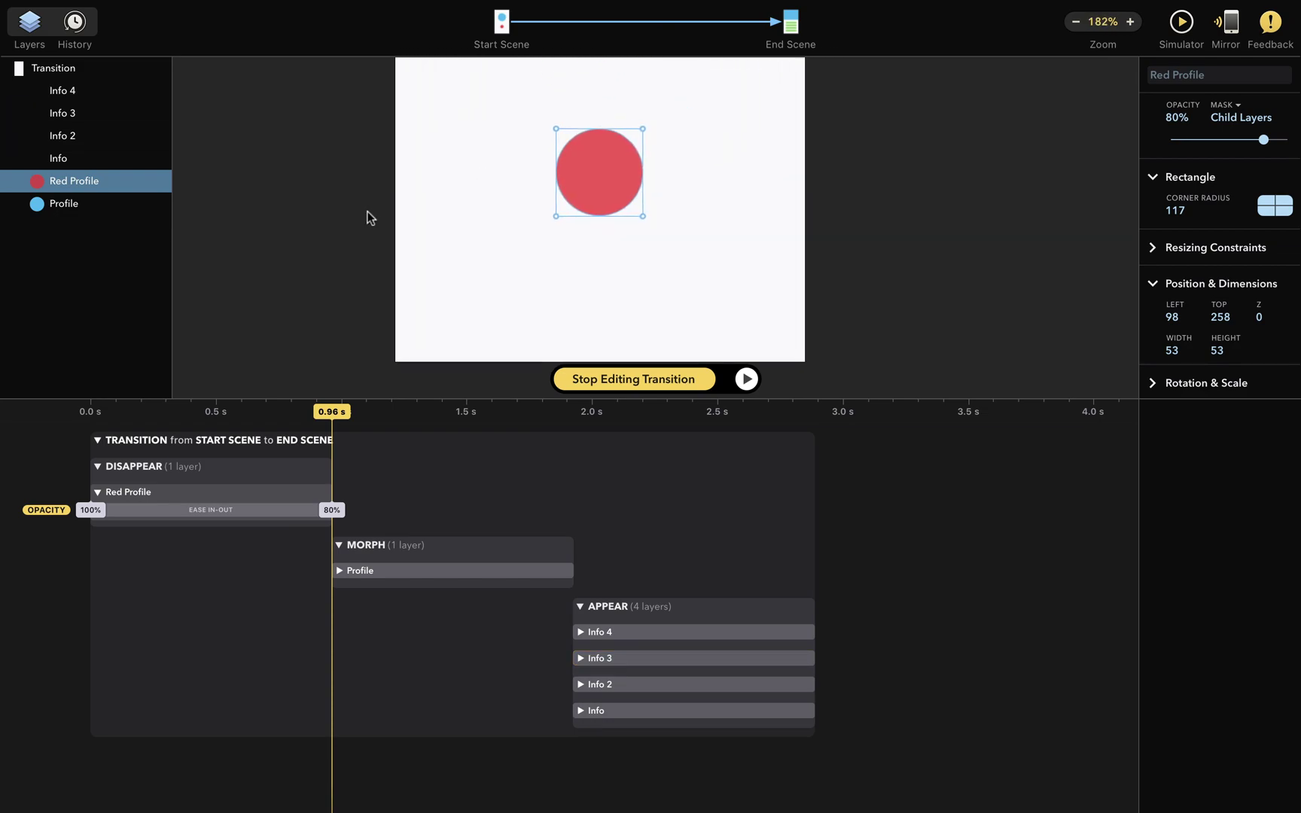
pyautogui.scroll(-1, 369, 219)
pyautogui.scroll(-3, 1198, 201)
pyautogui.scroll(-1, 1198, 201)
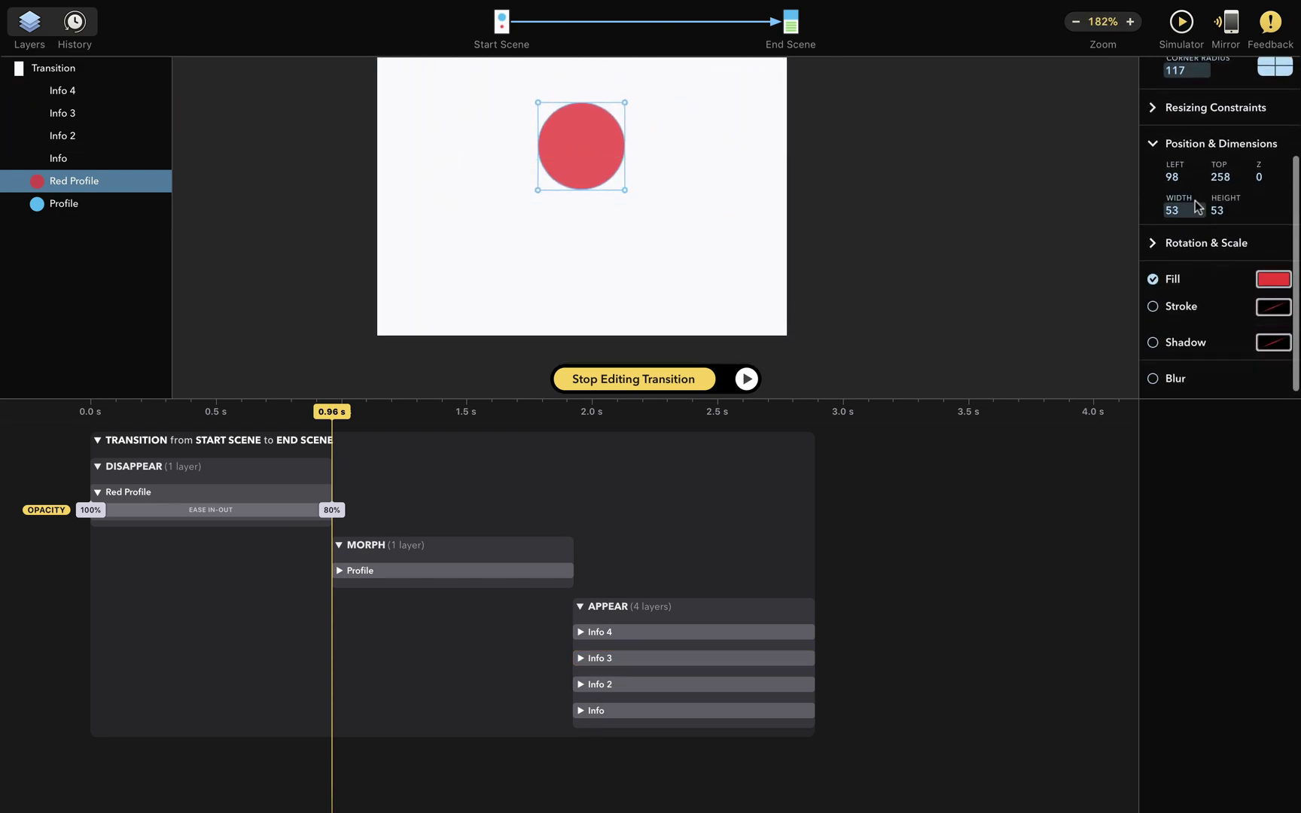
pyautogui.click(1186, 242)
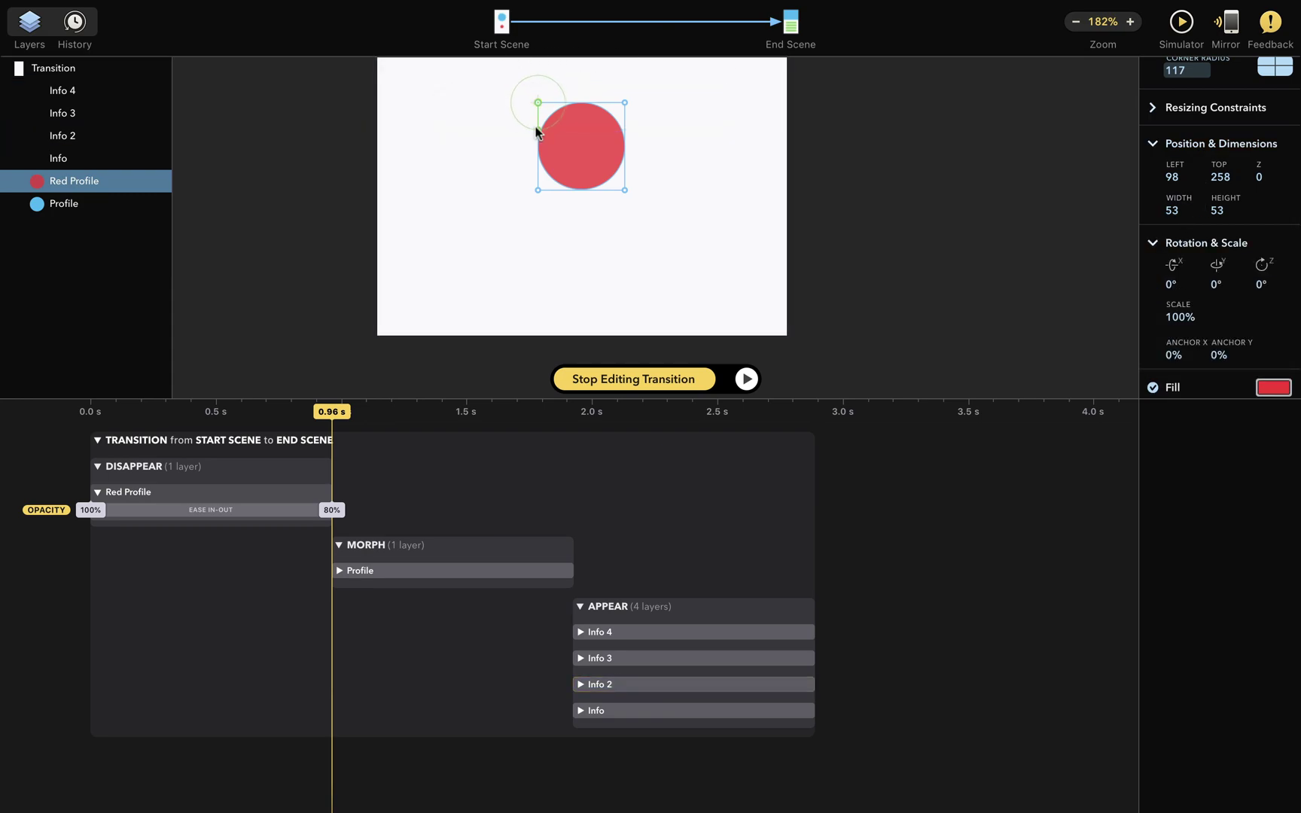
pyautogui.scroll(3, 535, 131)
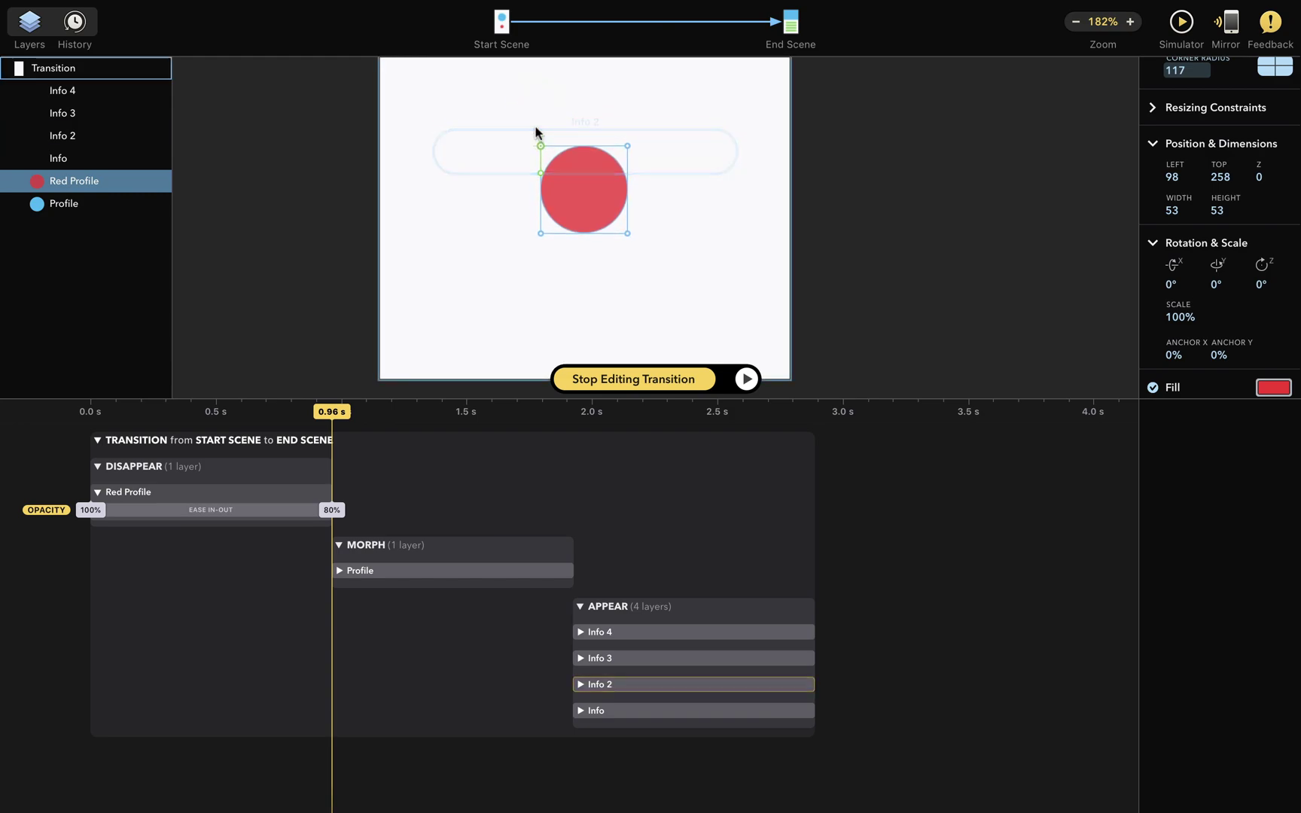
pyautogui.moveTo(543, 174); pyautogui.dragTo(525, 271)
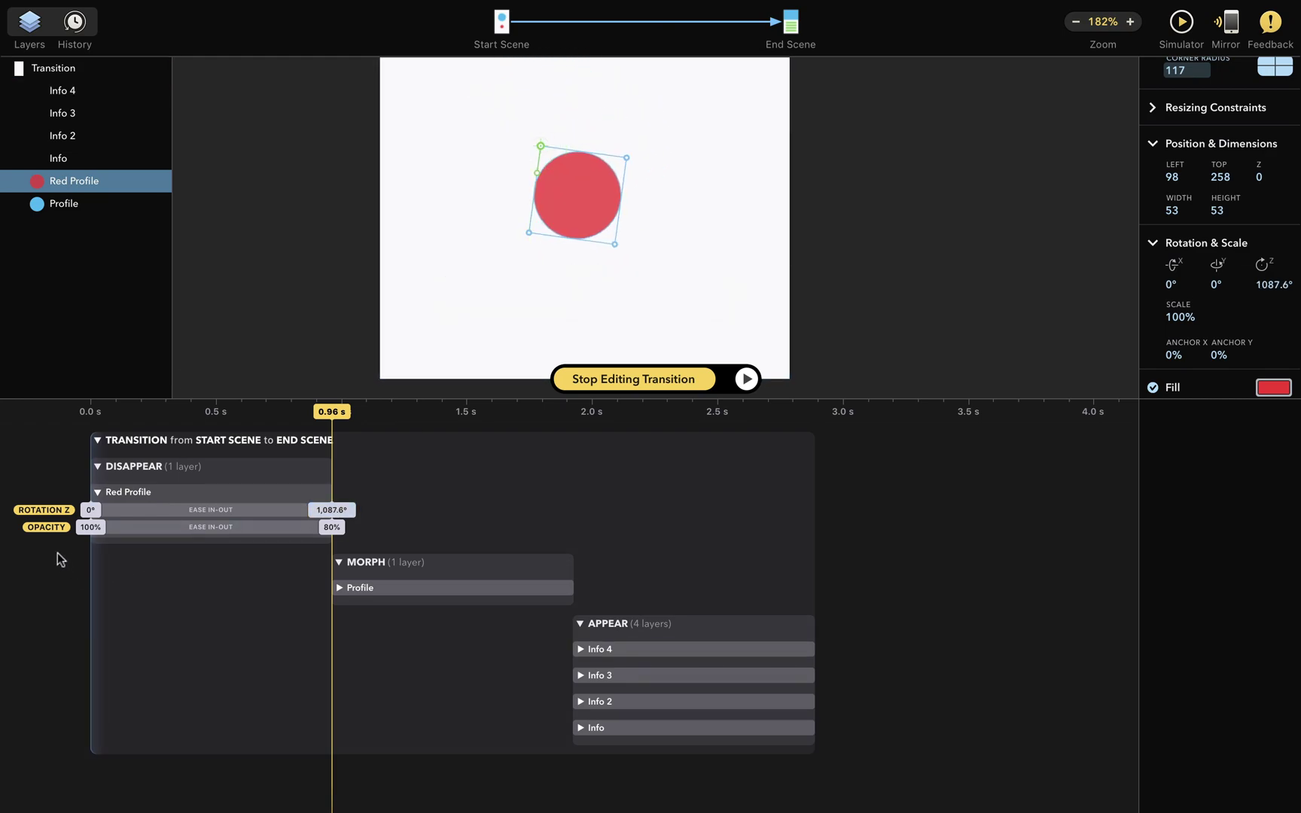
pyautogui.click(91, 510)
pyautogui.click(346, 510)
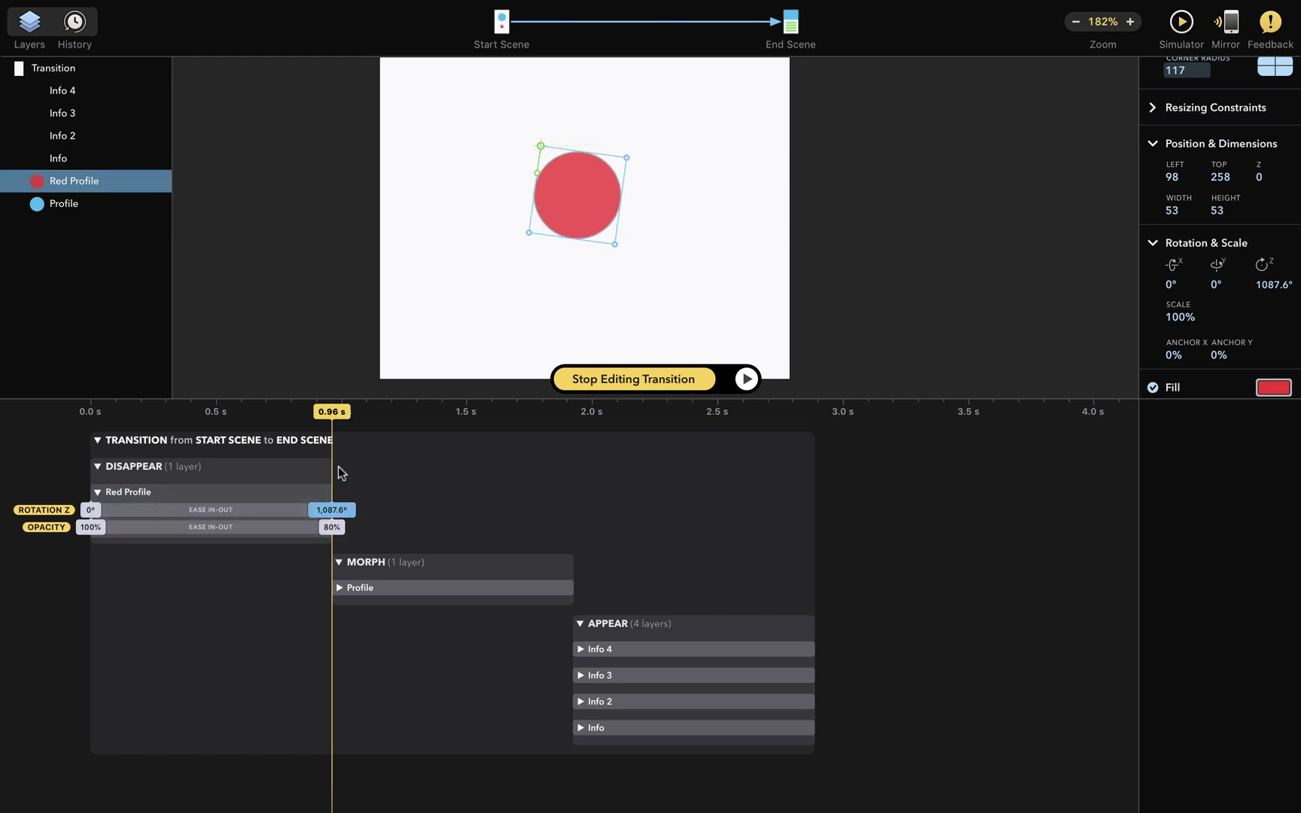
# - Play the transition from 0 s to preview Red Profile's rotation and fade, and stop the playback
pyautogui.moveTo(331, 452); pyautogui.dragTo(40, 434)
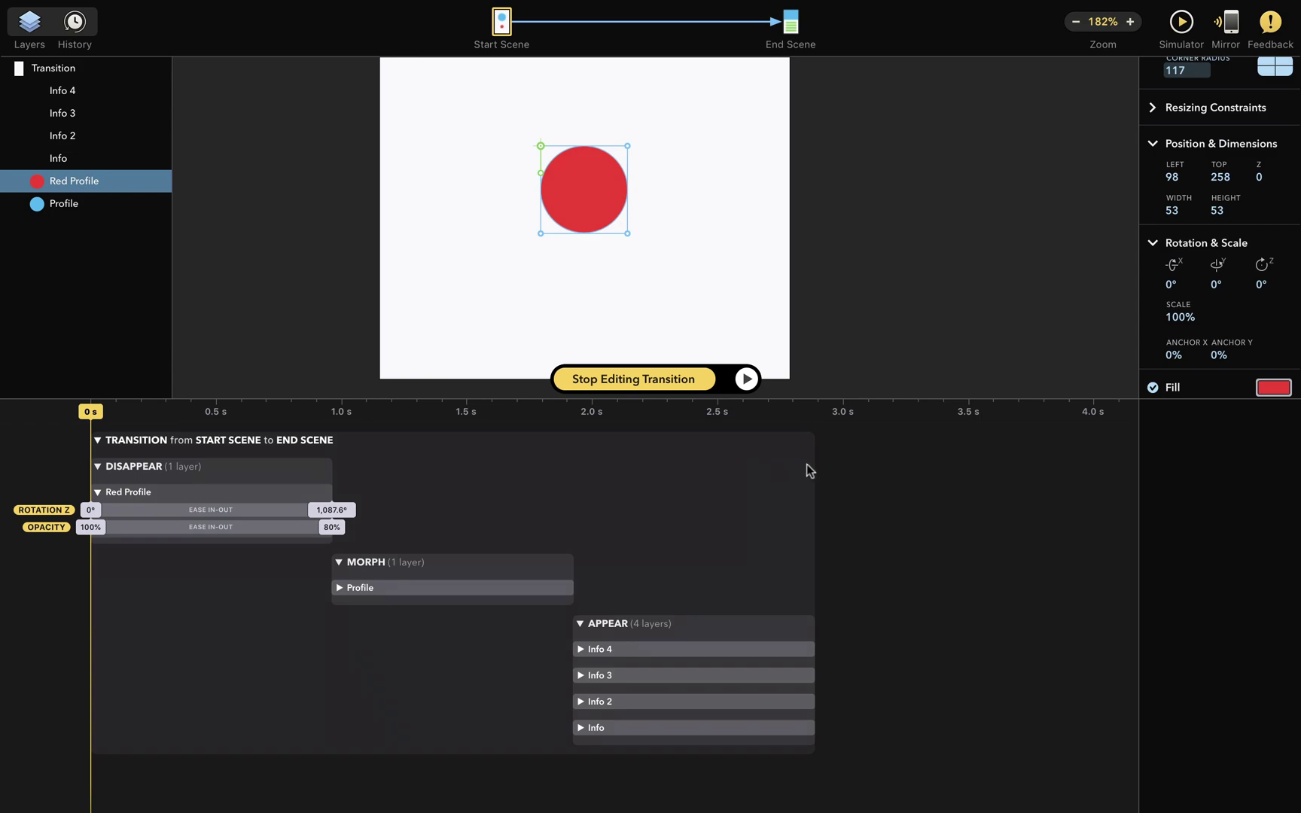
pyautogui.click(747, 379)
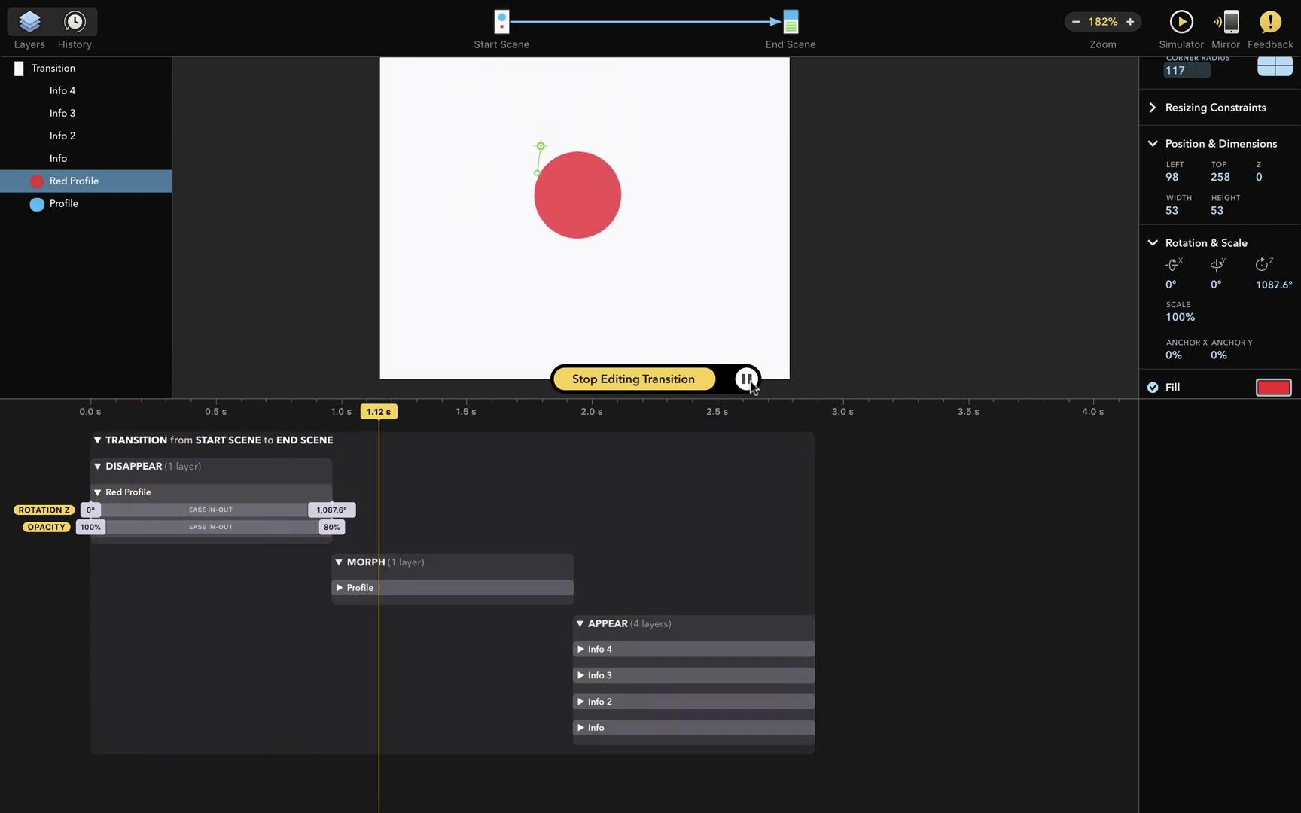
pyautogui.click(747, 379)
# - At 0.96 s, move Red Profile below the screen's lower edge to about left 102.8 and top 429.7
pyautogui.moveTo(426, 410); pyautogui.dragTo(332, 413)
pyautogui.scroll(-3, 319, 267)
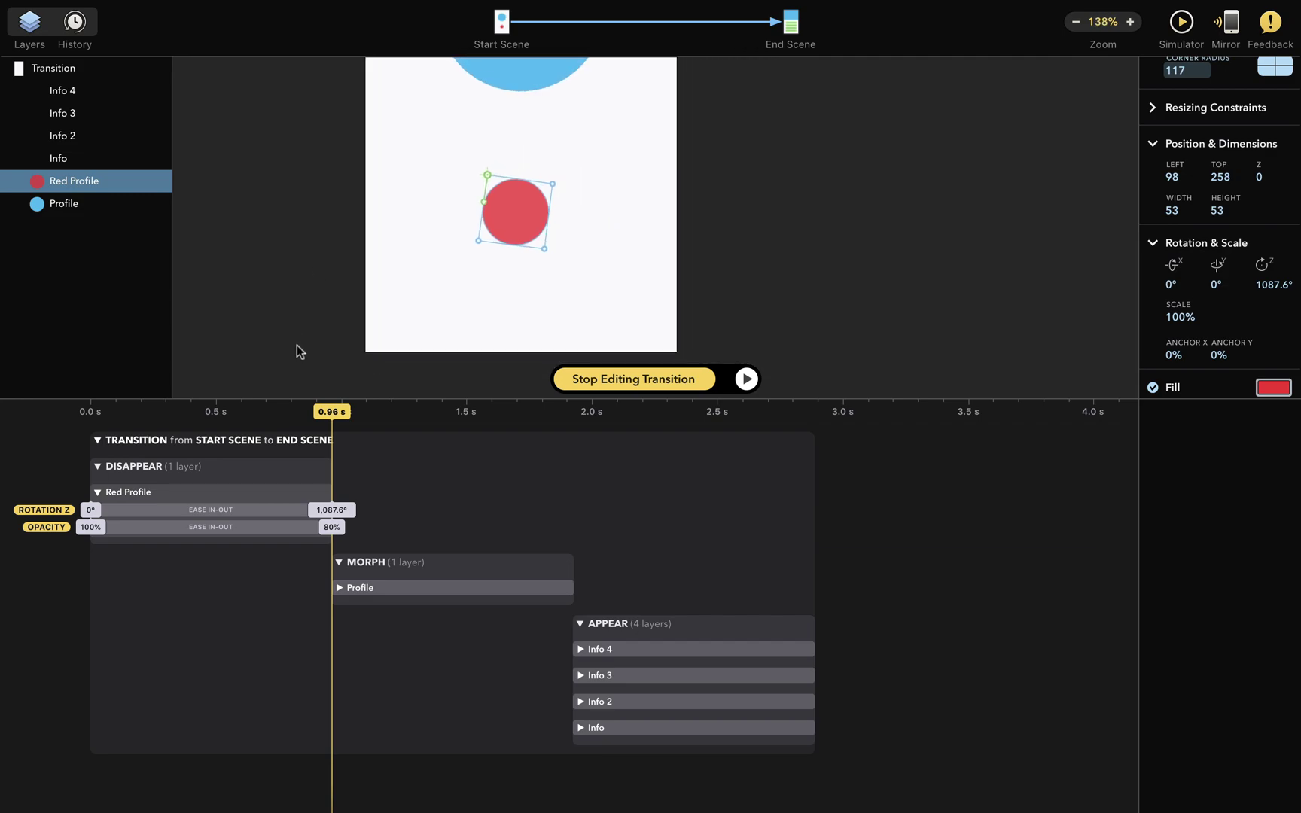
pyautogui.scroll(-5, 299, 349)
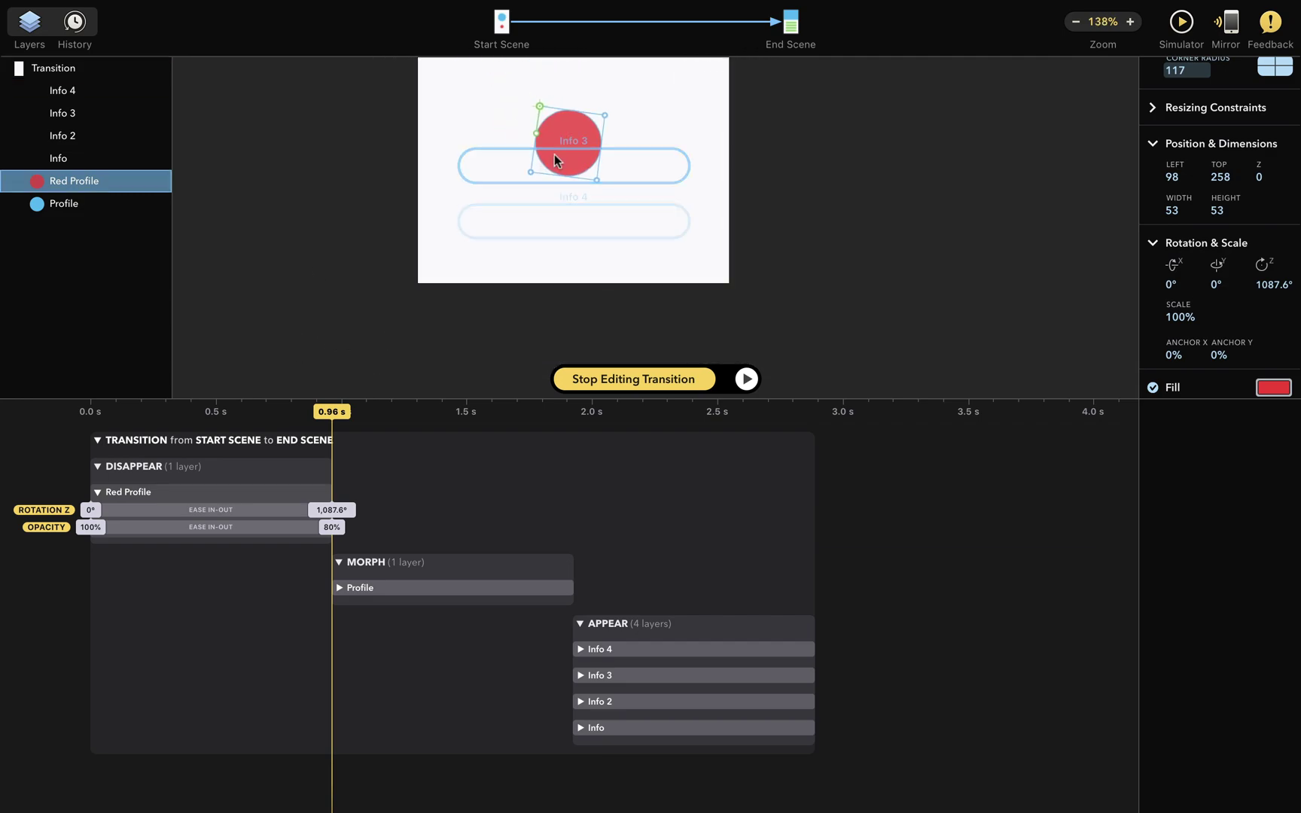
pyautogui.moveTo(566, 140); pyautogui.dragTo(574, 355)
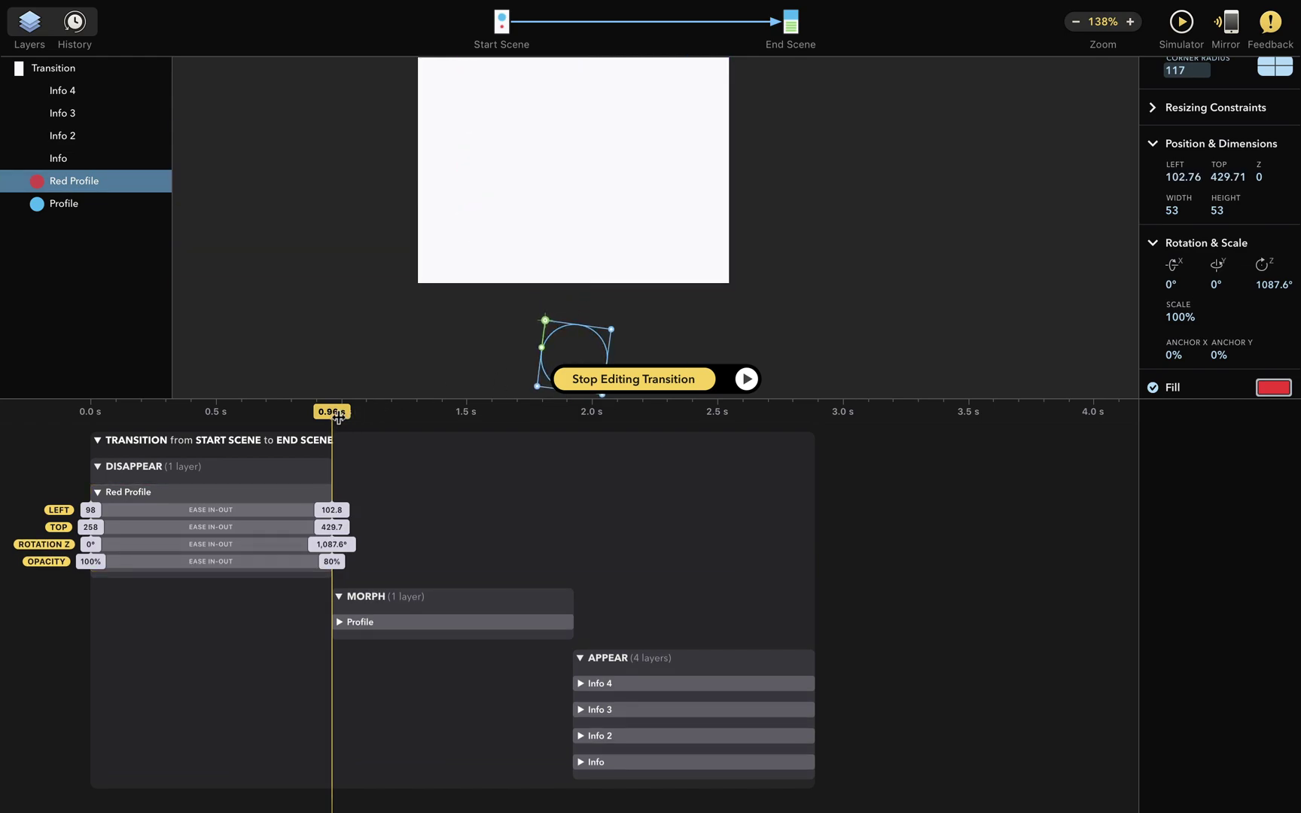
# - Scale Red Profile down to 7% at 0.96 s
pyautogui.scroll(-5, 337, 298)
pyautogui.scroll(-2, 990, 204)
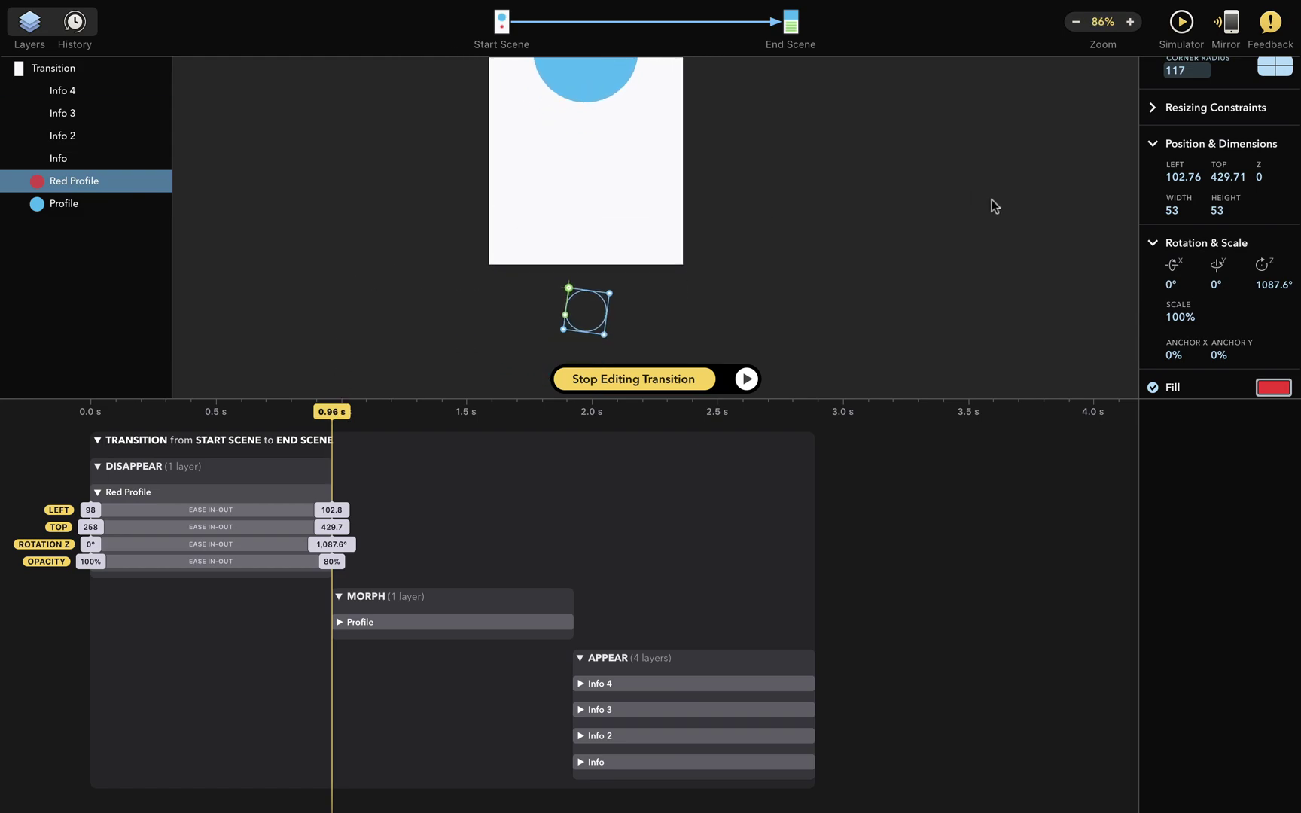
pyautogui.moveTo(1177, 305); pyautogui.dragTo(1173, 401)
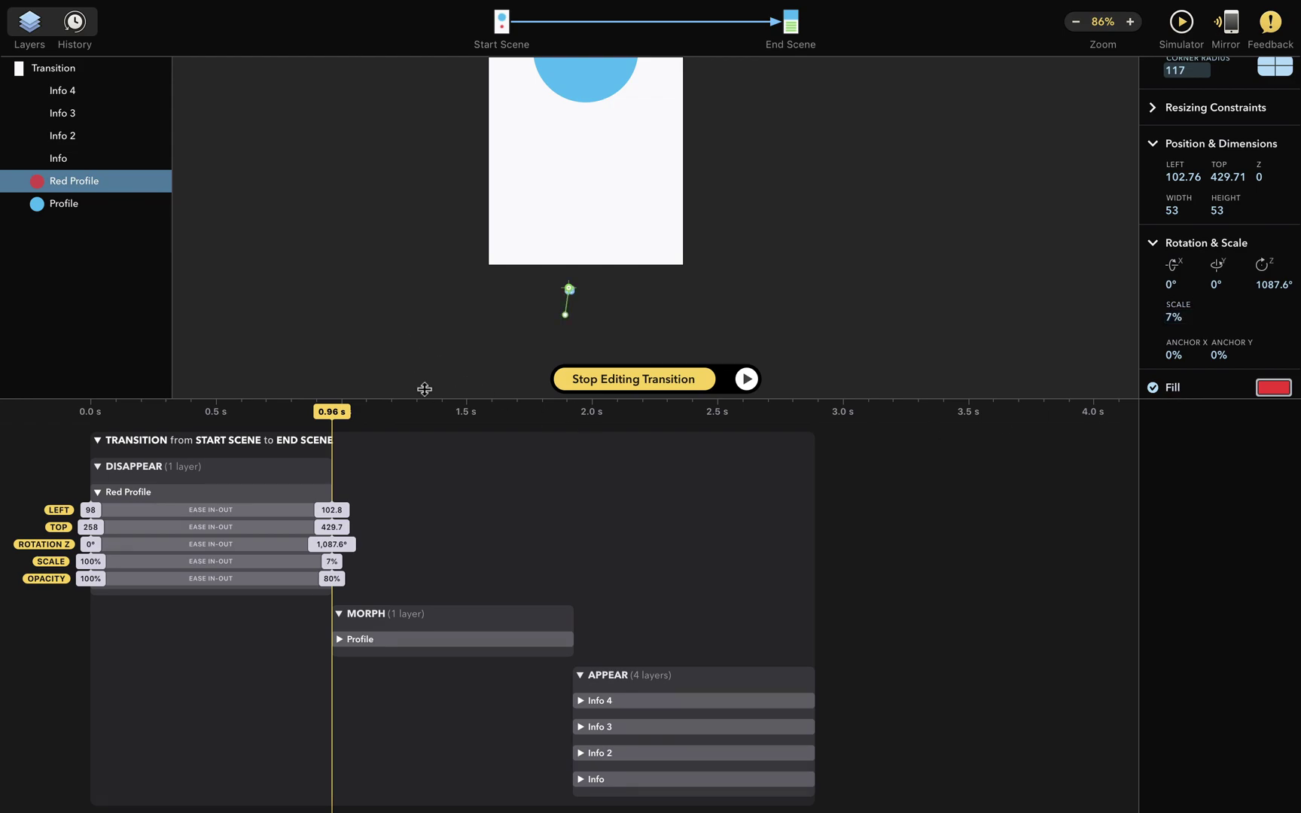
# - Enlarge the canvas area and play the transition from 0 s to preview Red Profile spinning, shrinking and leaving the screen
pyautogui.moveTo(424, 388); pyautogui.dragTo(433, 540)
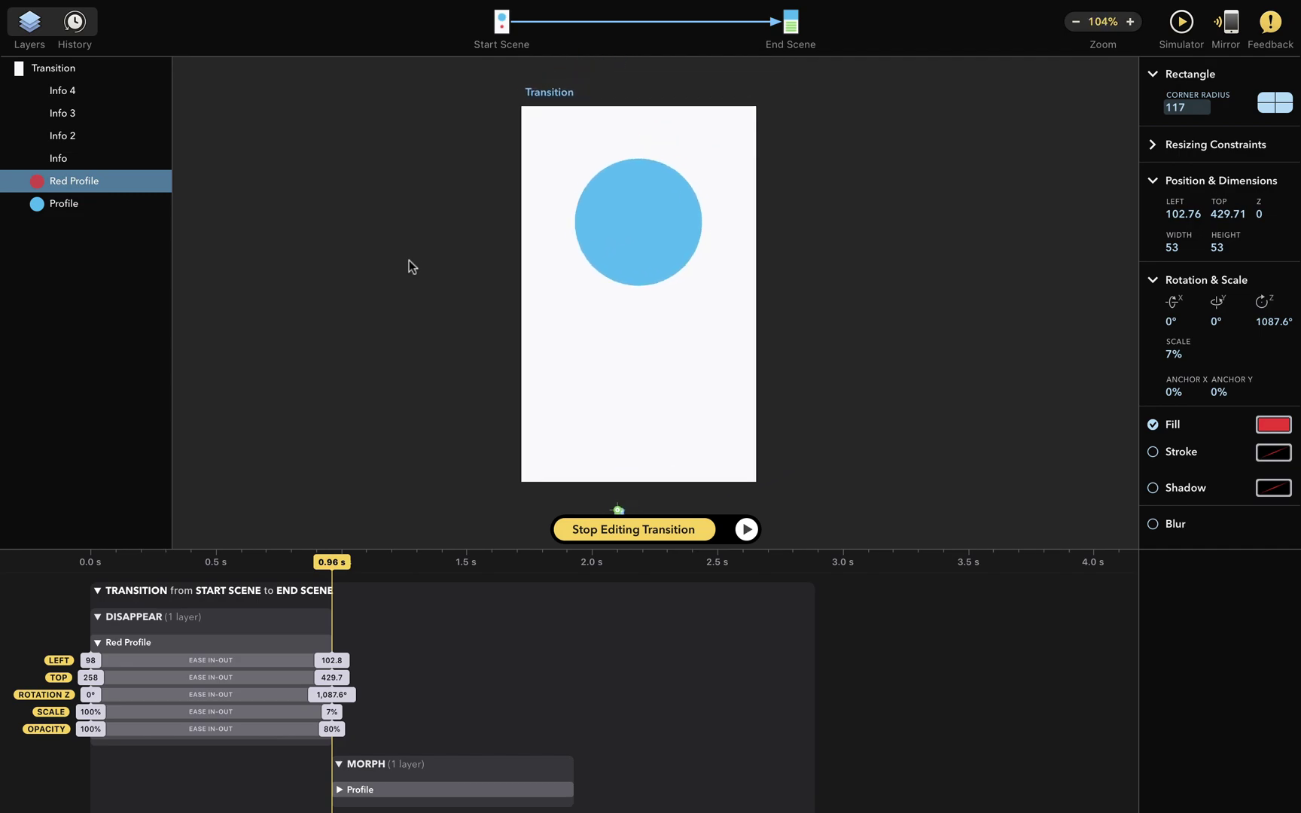
pyautogui.moveTo(332, 562); pyautogui.dragTo(70, 580)
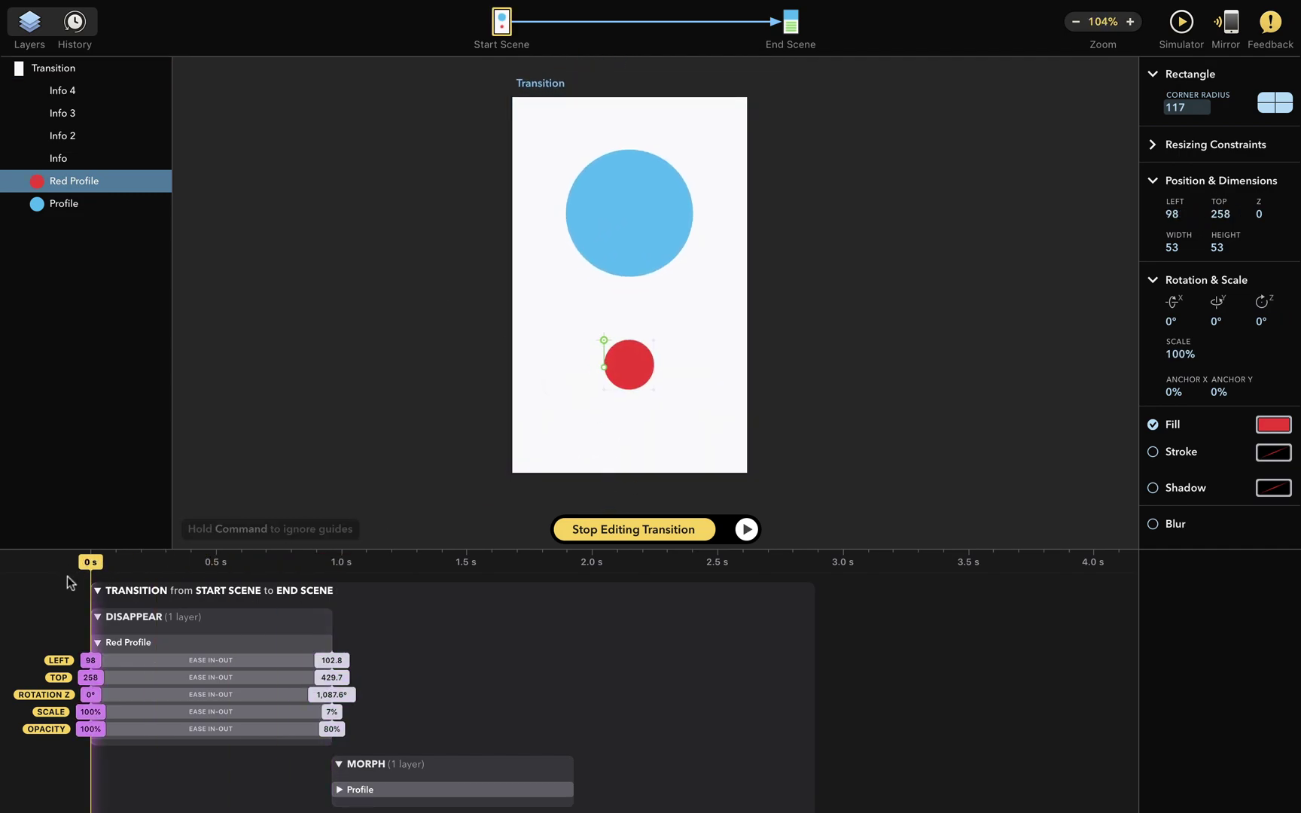
pyautogui.click(746, 530)
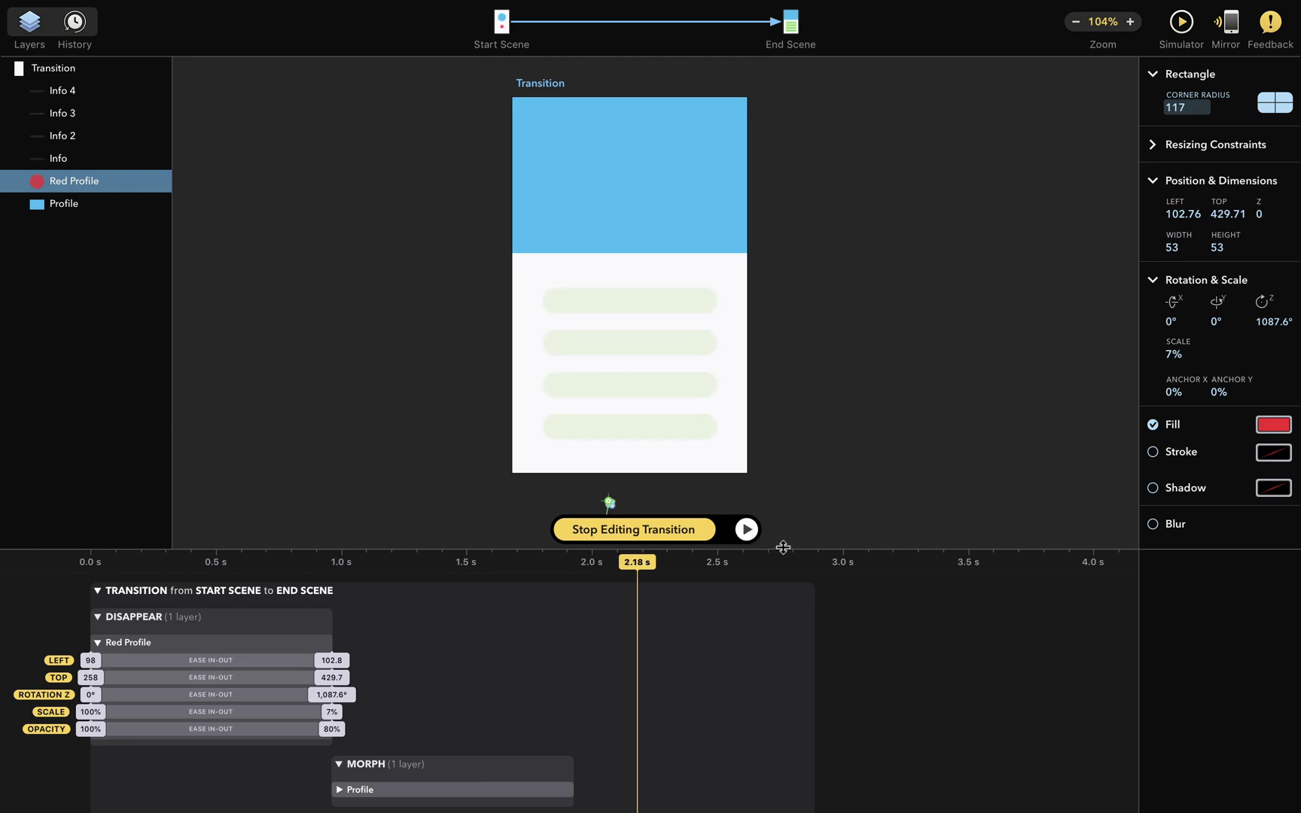
# - Enlarge the timeline area, select the Profile layer and expand its Morph animation to examine the keyframes of each property
pyautogui.moveTo(784, 549); pyautogui.dragTo(820, 300)
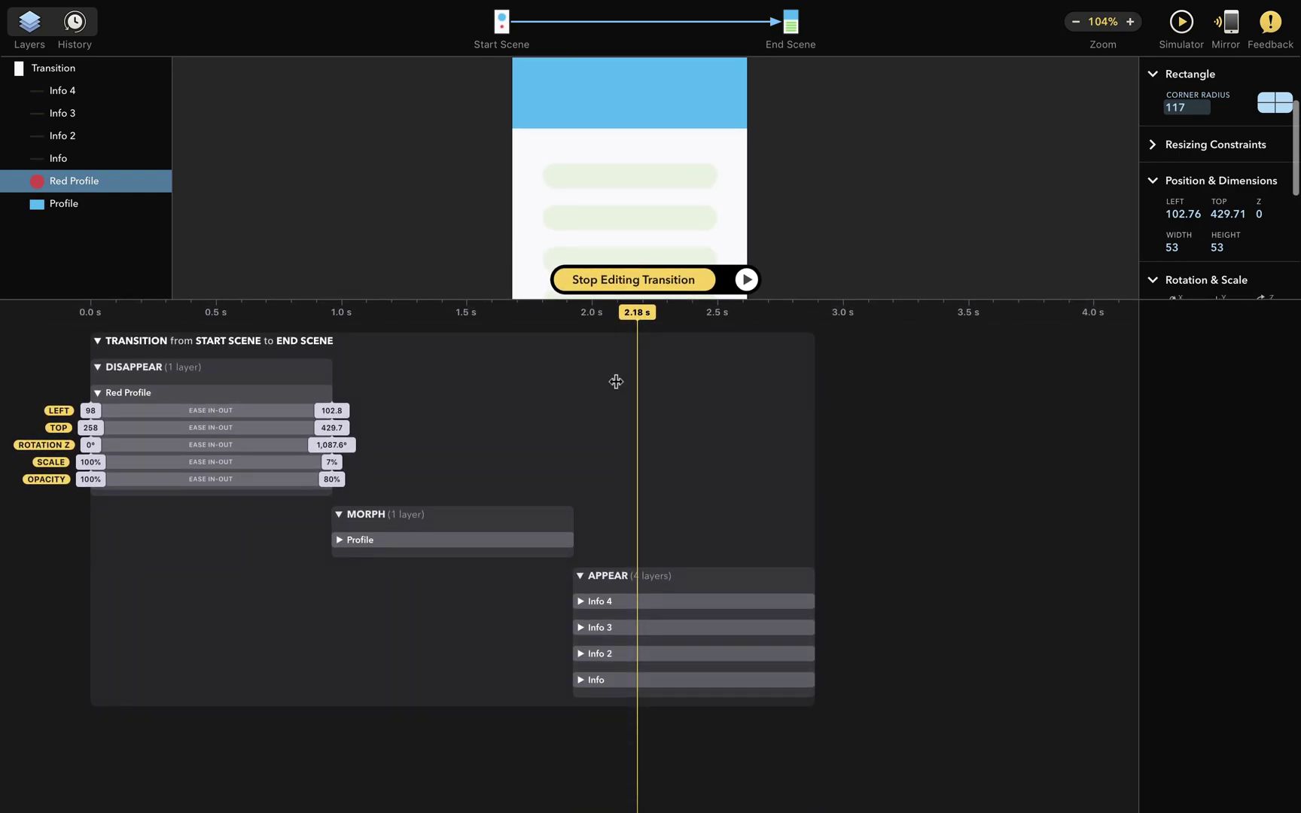
pyautogui.click(436, 515)
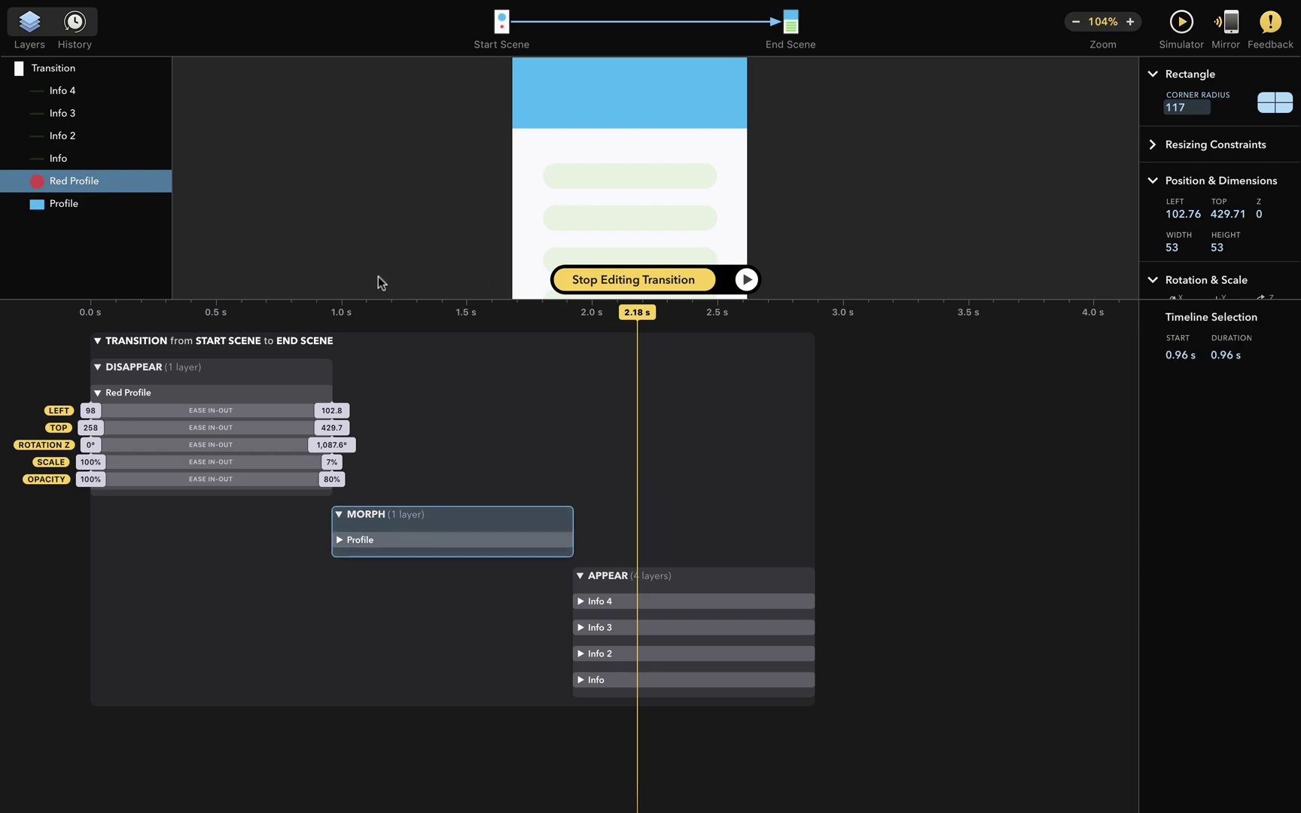
pyautogui.click(528, 162)
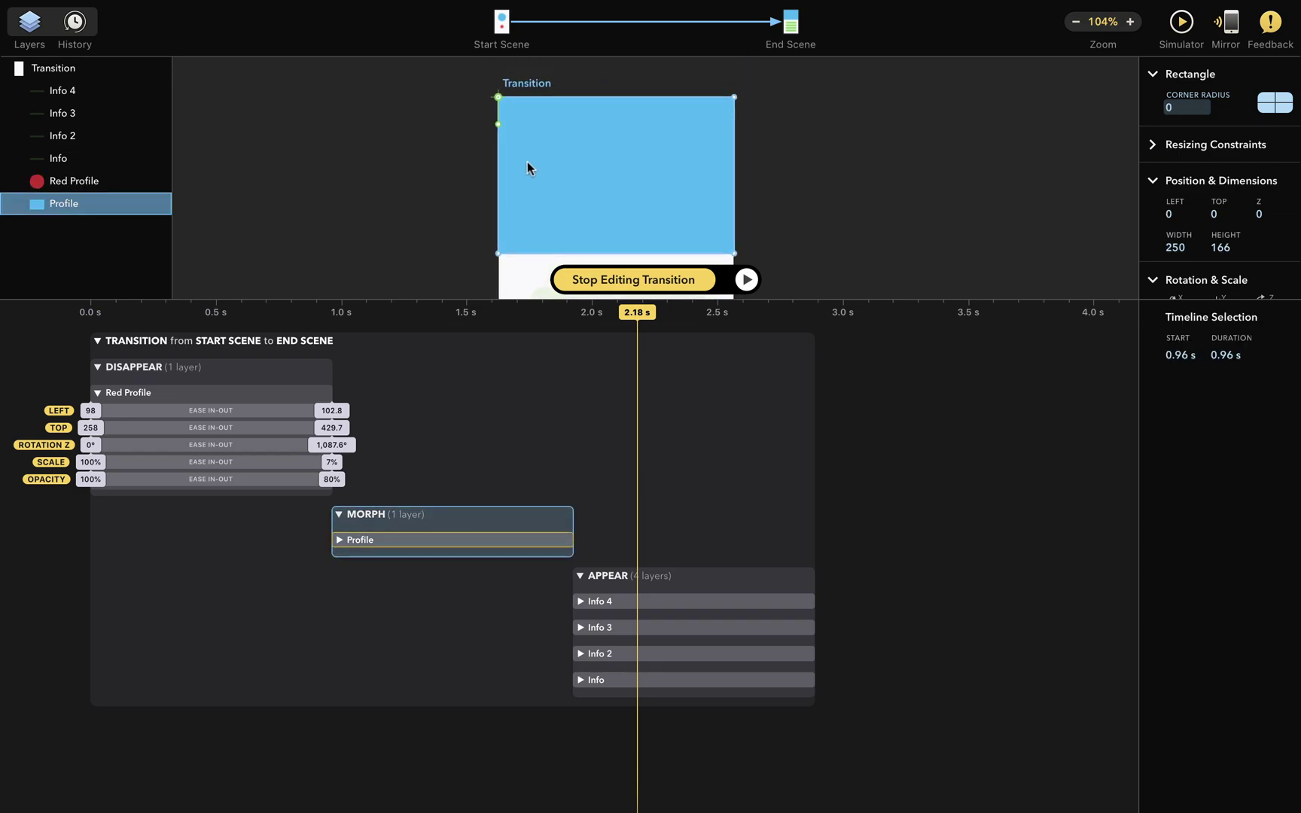
pyautogui.click(339, 539)
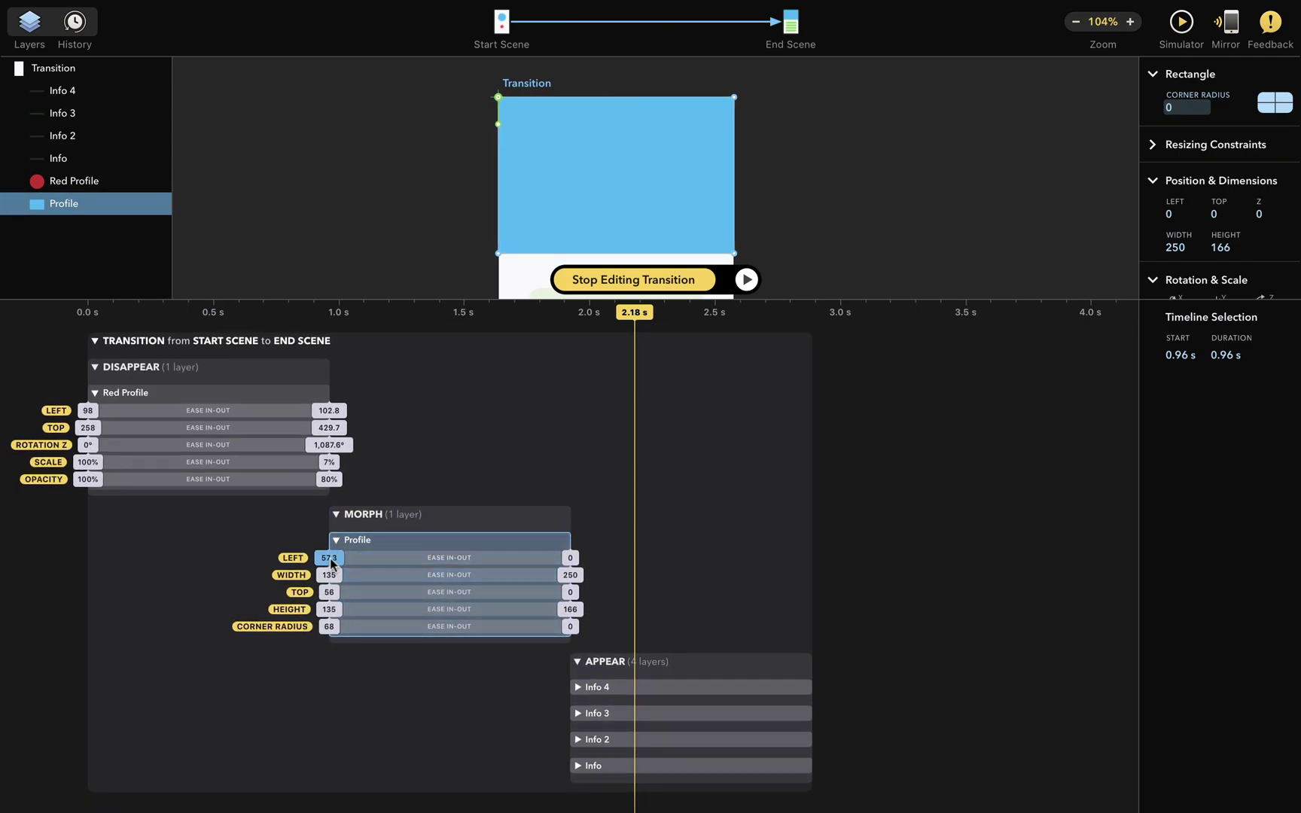
pyautogui.click(335, 589)
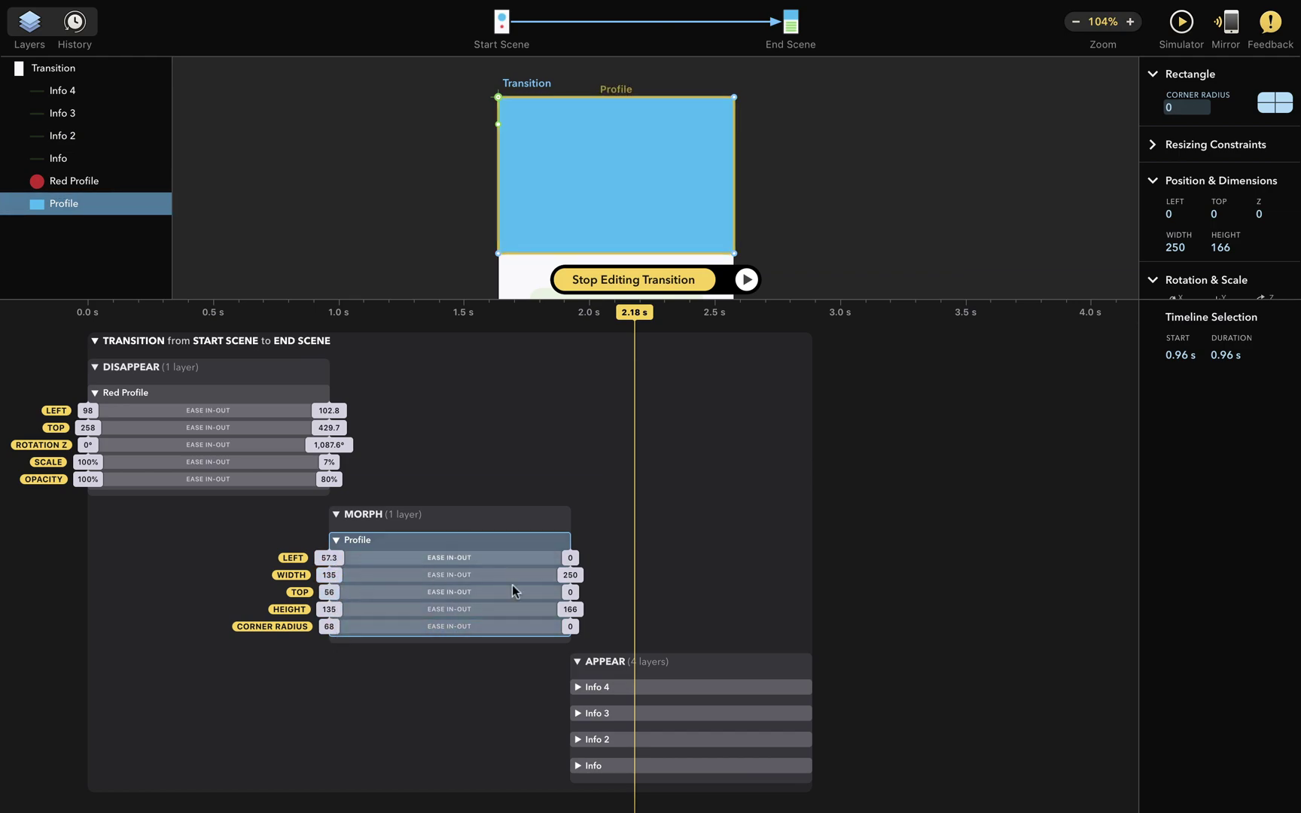
# - Try delaying Profile's Left animation relative to its other Morph properties, and move it back to its original start
pyautogui.click(479, 564)
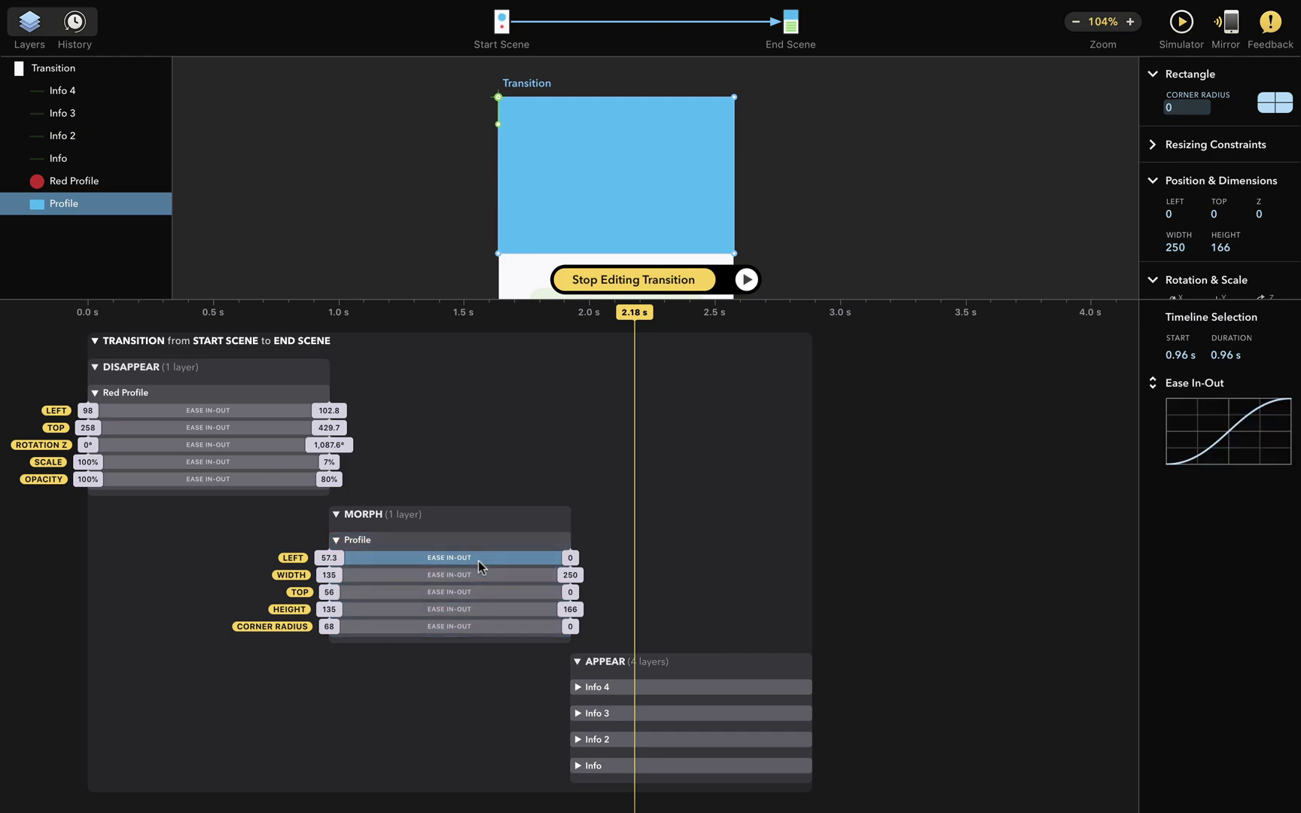
pyautogui.moveTo(480, 567); pyautogui.dragTo(602, 565)
pyautogui.click(513, 578)
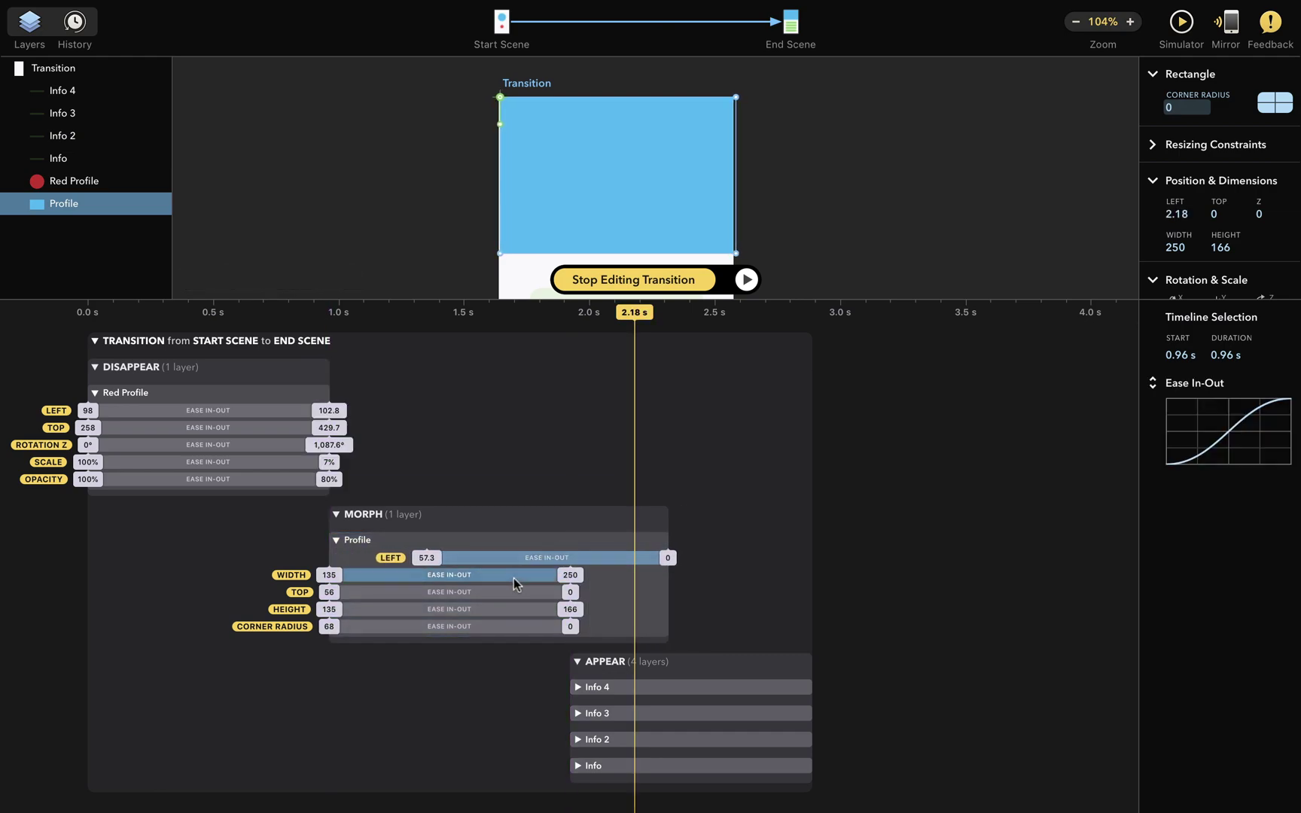
pyautogui.moveTo(514, 578)
pyautogui.mouseDown()
pyautogui.moveTo(729, 577)
pyautogui.moveTo(685, 579)
pyautogui.moveTo(763, 591)
pyautogui.moveTo(713, 573)
pyautogui.moveTo(545, 576)
pyautogui.moveTo(595, 571)
pyautogui.moveTo(494, 562)
pyautogui.mouseUp()
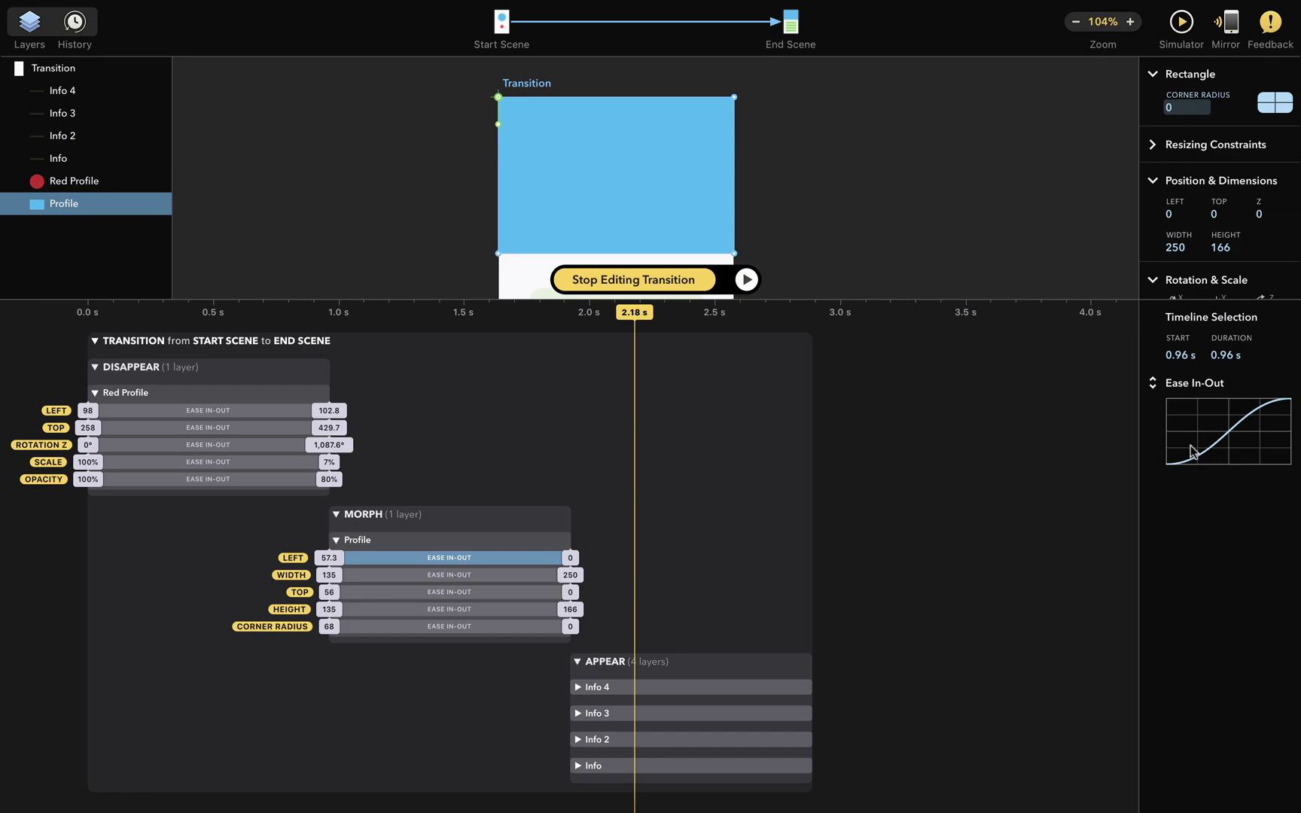
# - Try Spring easing on Profile's Left animation, and return it to Ease In-Out
pyautogui.click(1208, 384)
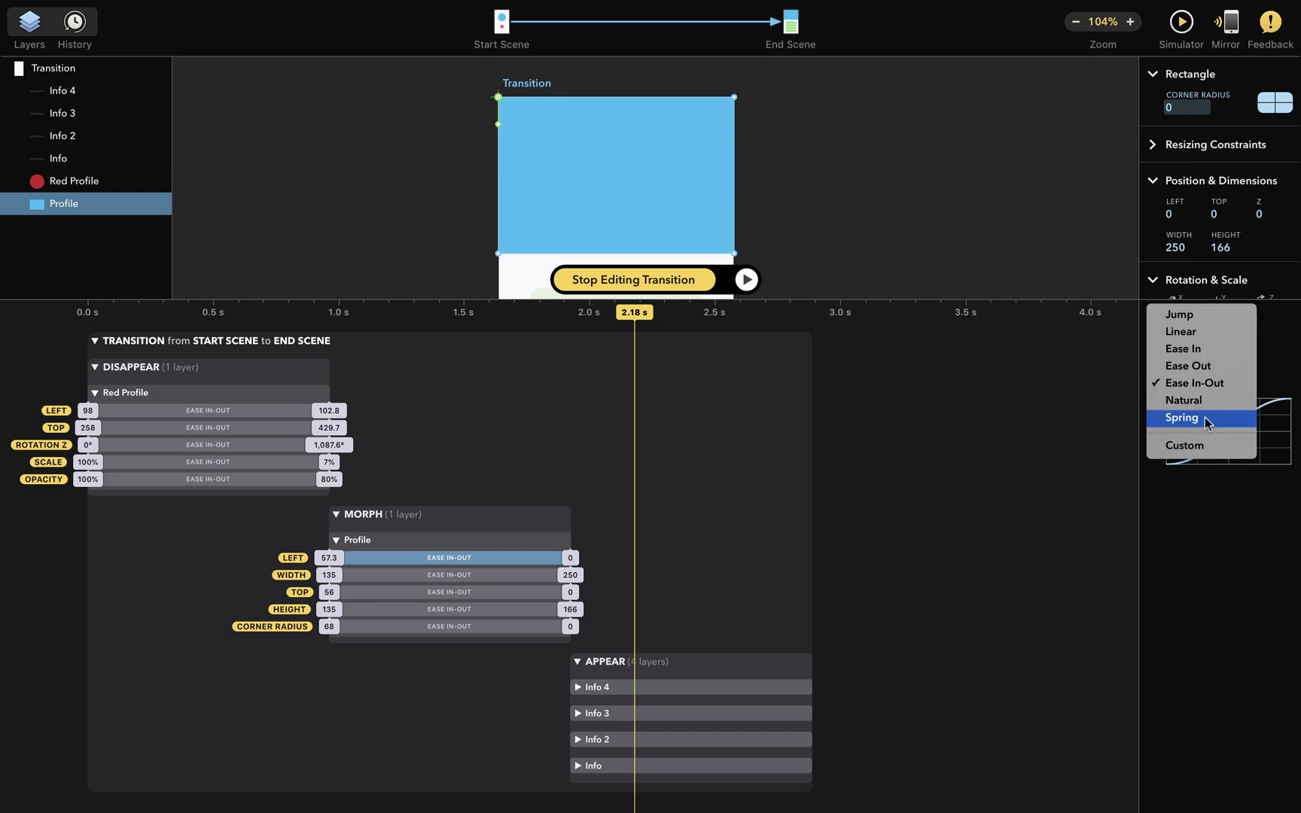
pyautogui.click(1208, 417)
pyautogui.moveTo(1216, 416); pyautogui.dragTo(1188, 414)
pyautogui.click(1190, 388)
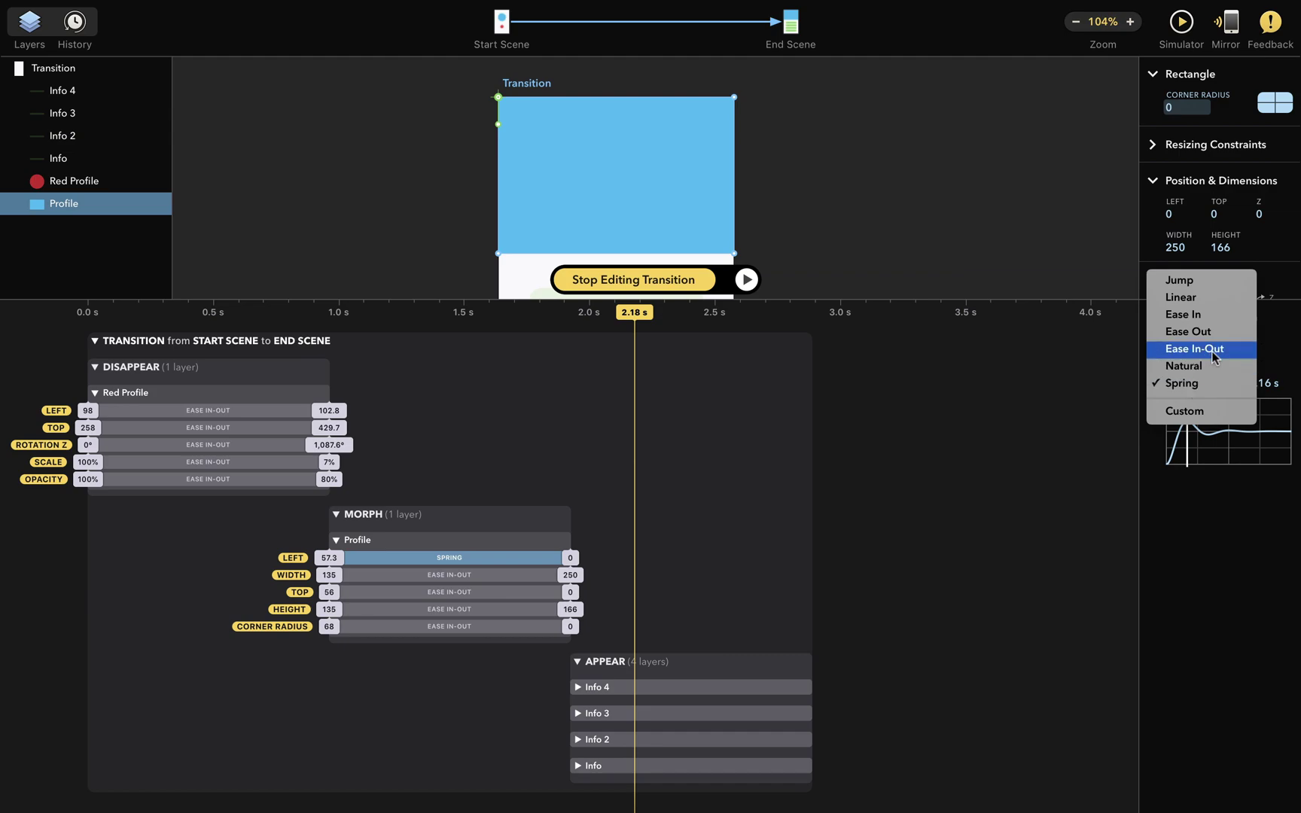
pyautogui.click(1214, 349)
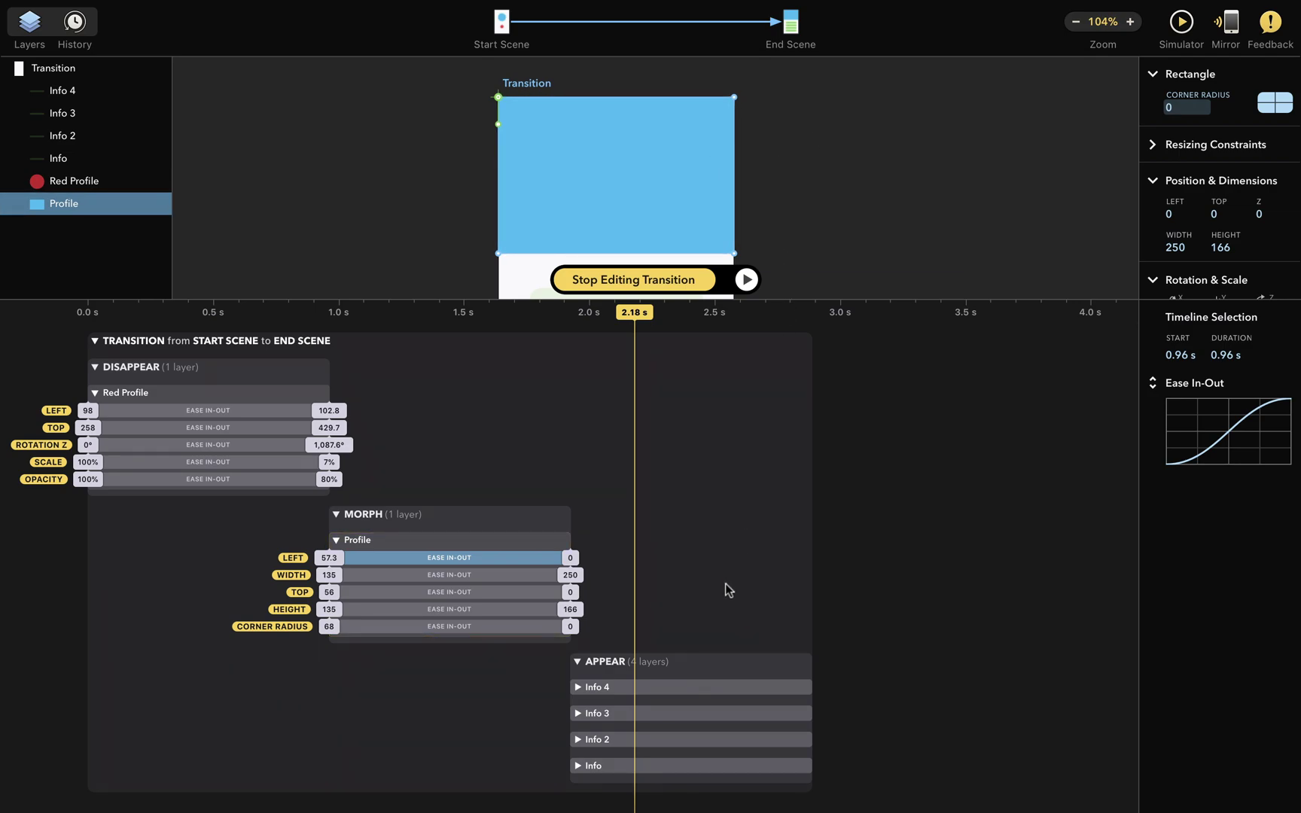
# - Collapse the Morph and Disappear groups in the timeline, keep Appear expanded, and enlarge the canvas area to show the whole scene
pyautogui.click(712, 663)
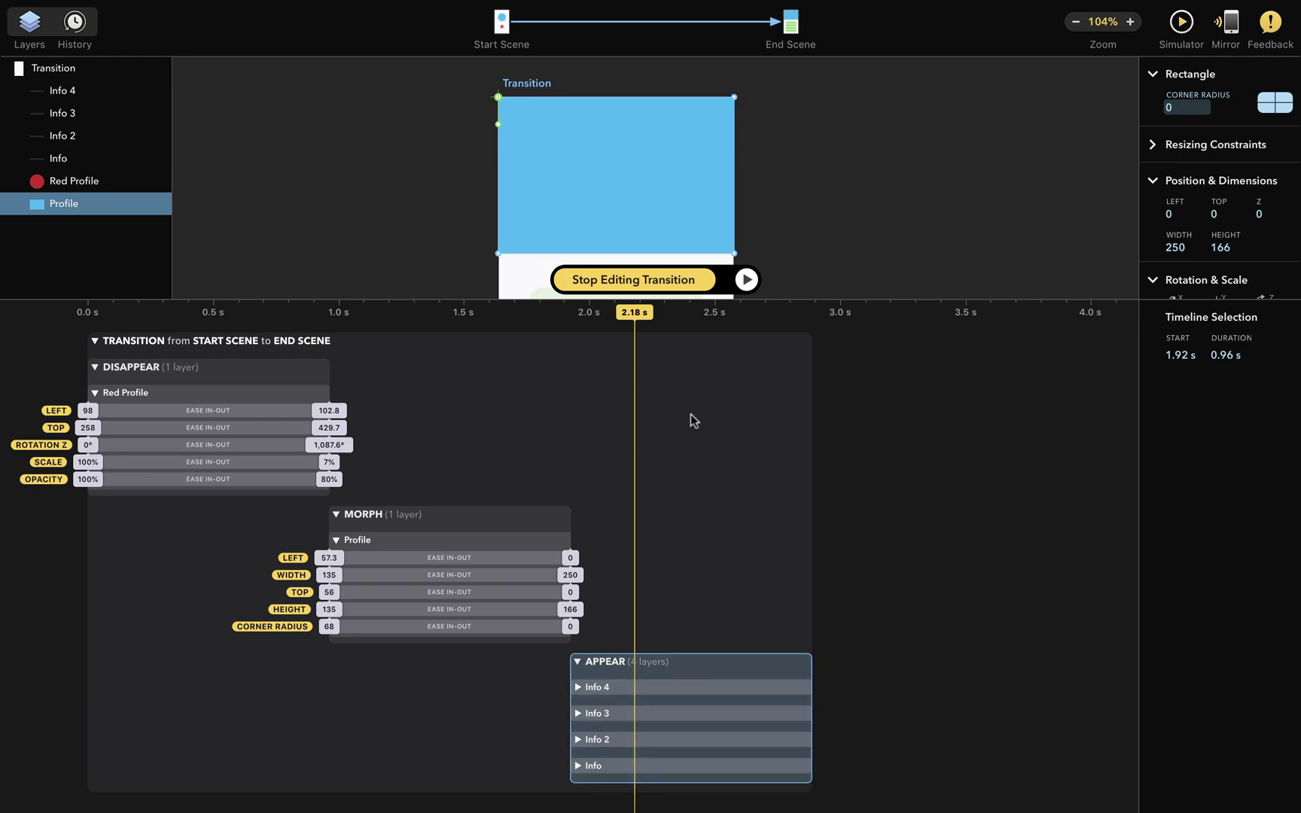
pyautogui.scroll(-3, 769, 251)
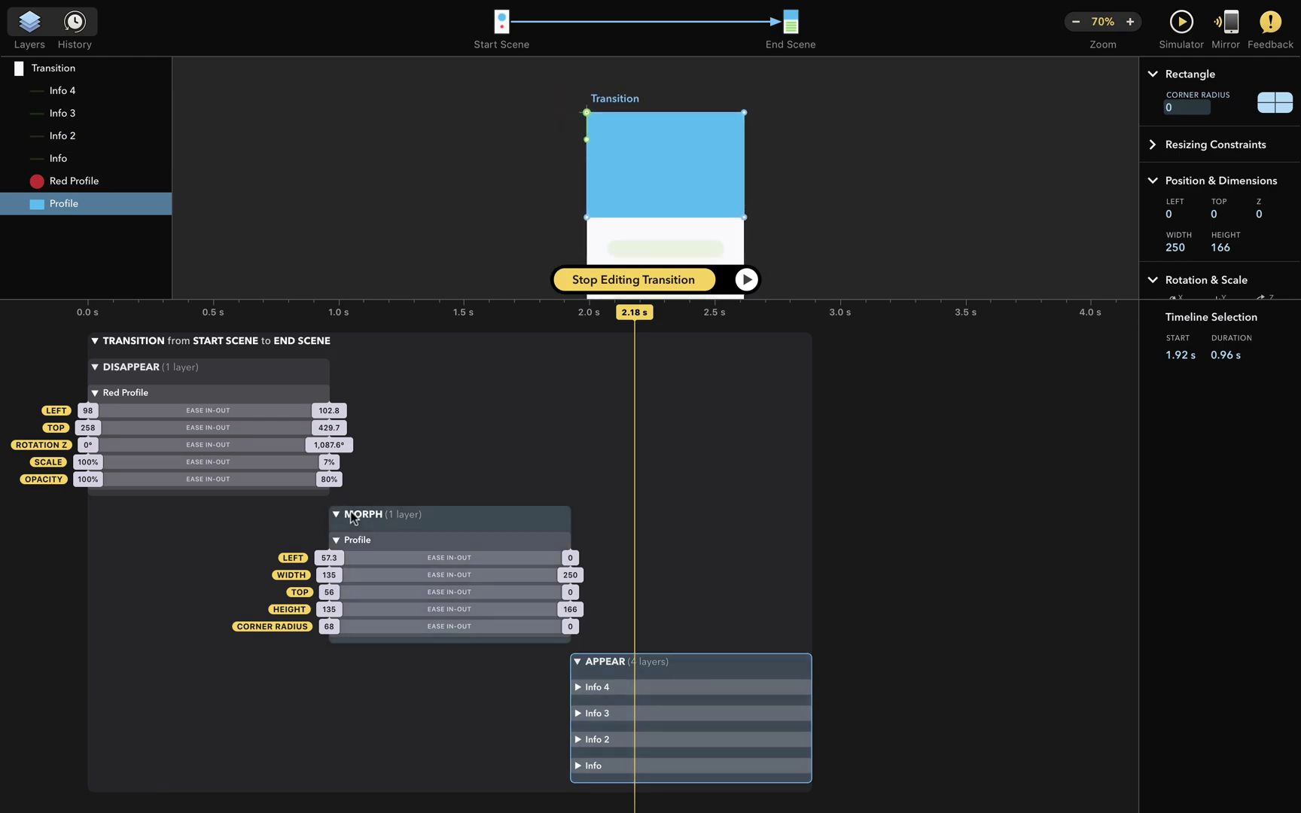
pyautogui.click(336, 540)
pyautogui.click(95, 392)
pyautogui.click(95, 367)
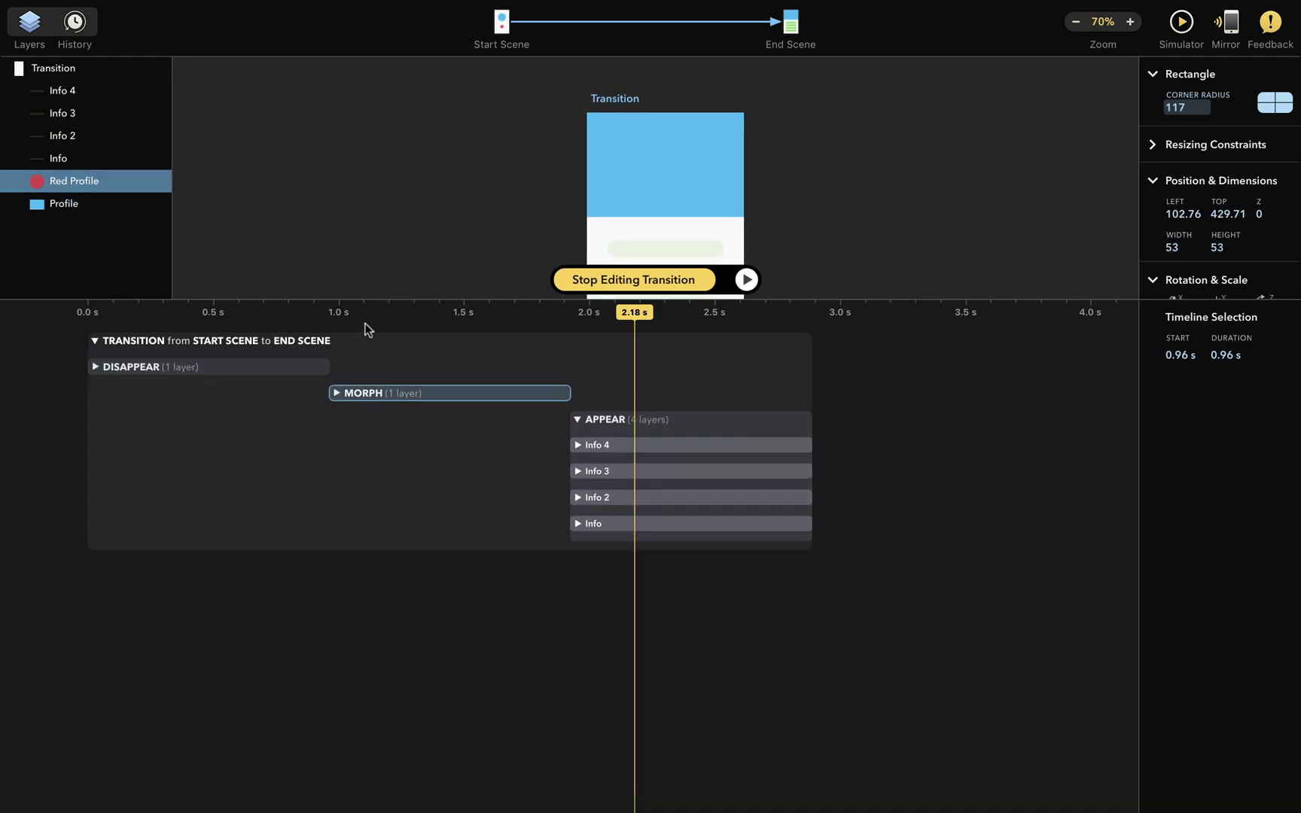
pyautogui.moveTo(370, 298); pyautogui.dragTo(343, 514)
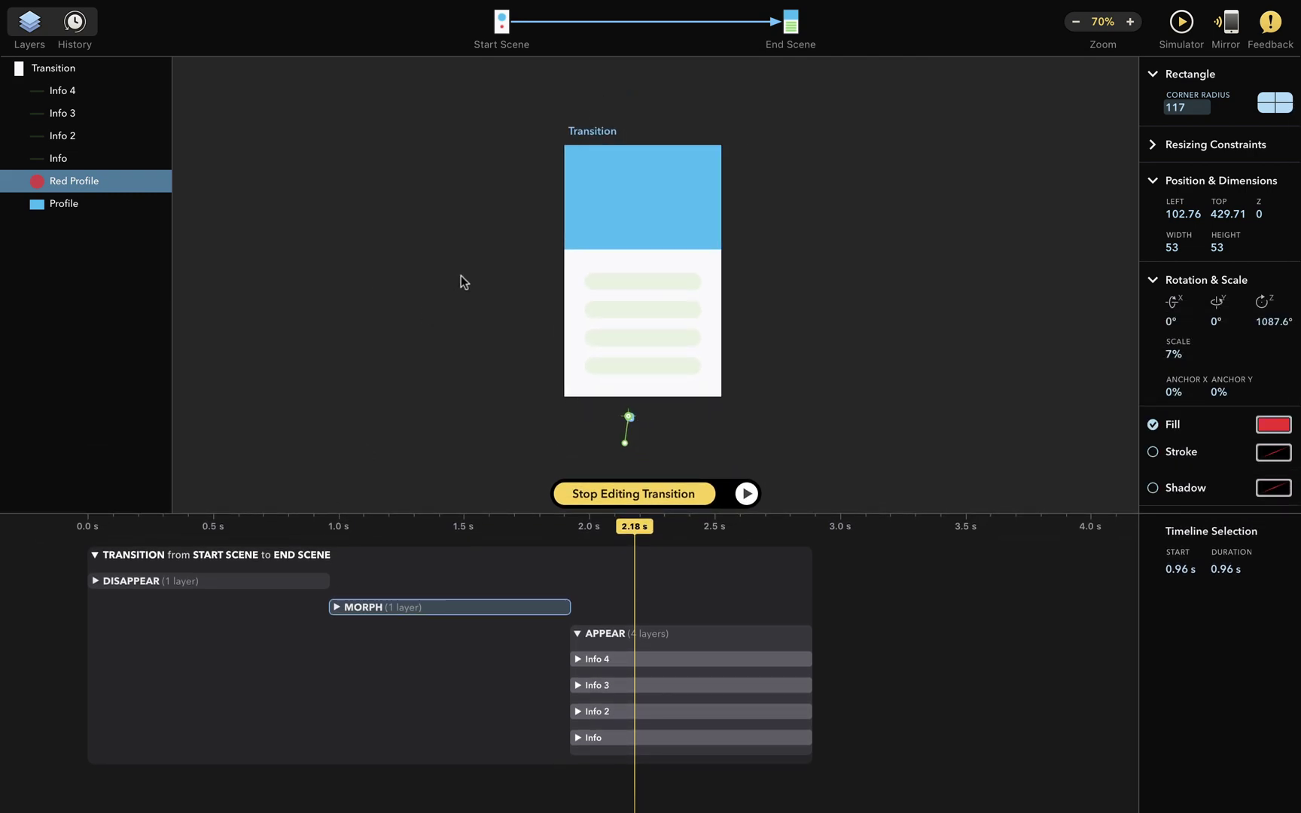
pyautogui.scroll(3, 637, 254)
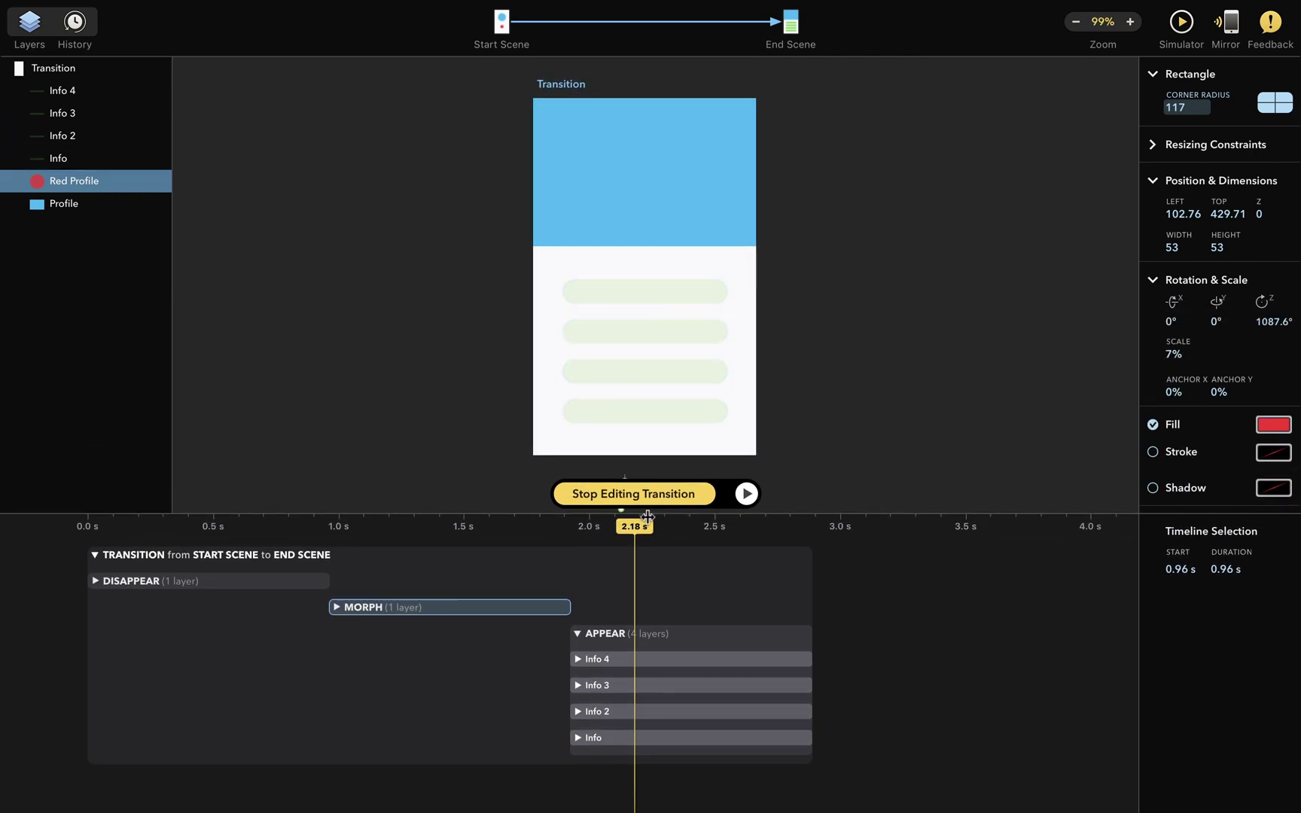
# - Select Info, Info 2, Info 3 and Info 4 together and, at 1.92 s, move them off the scene's left edge to Left -213
pyautogui.moveTo(648, 526); pyautogui.dragTo(816, 533)
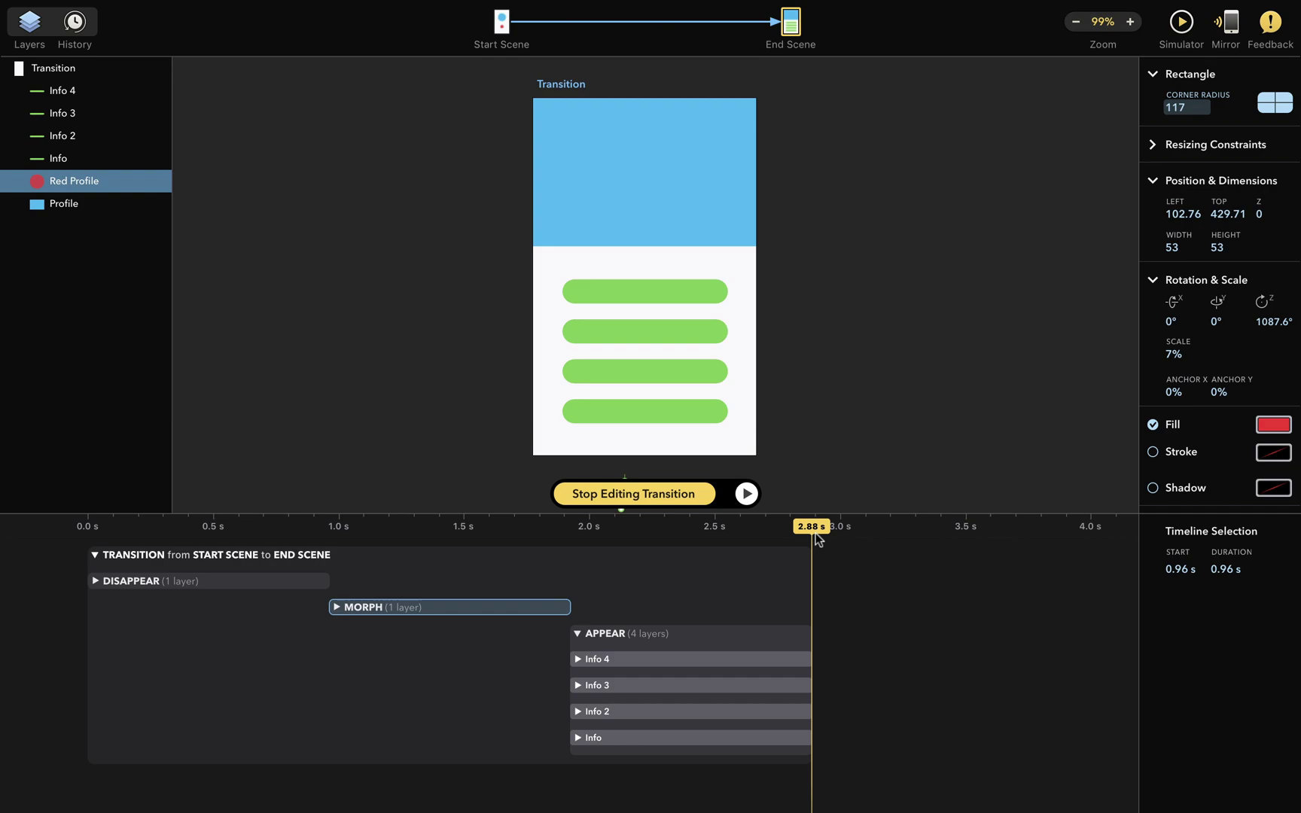
pyautogui.click(718, 290)
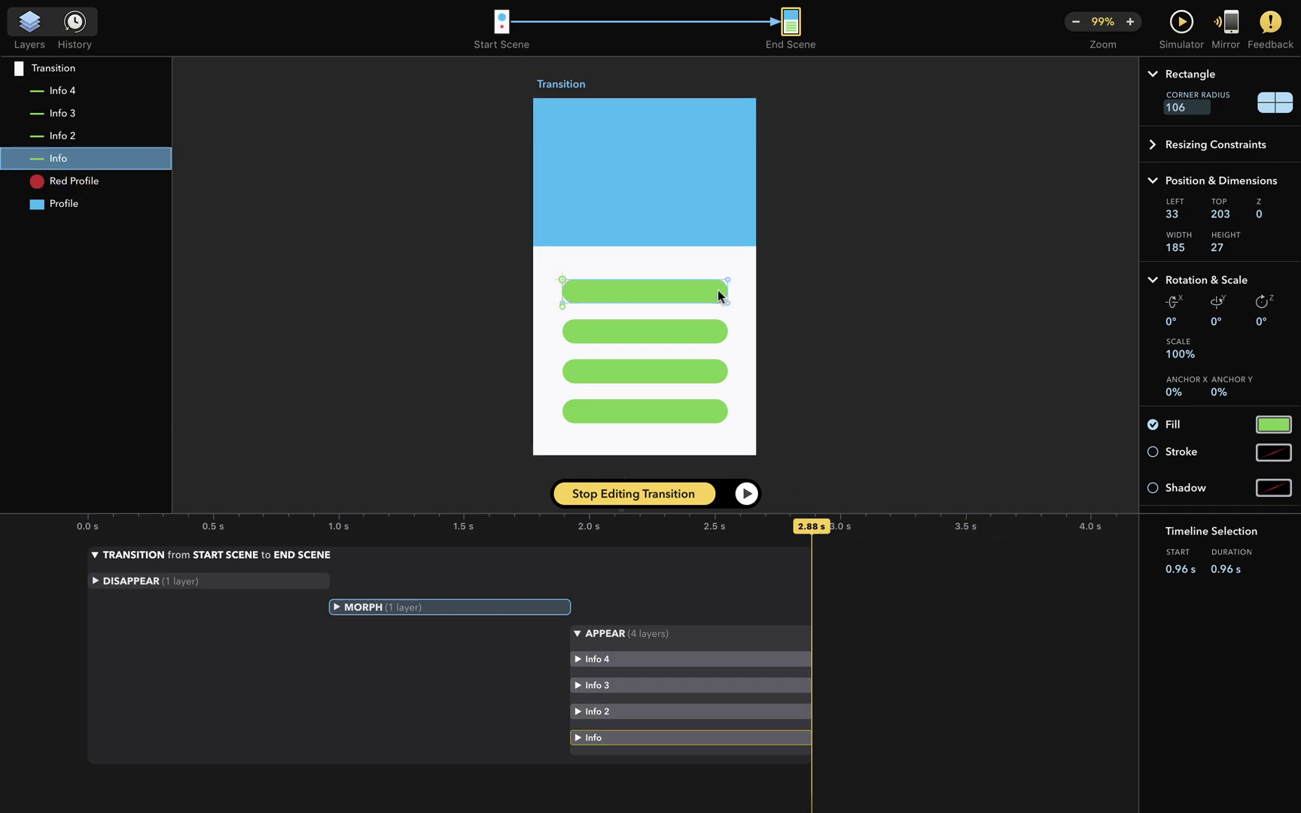
pyautogui.keyDown('shift'); pyautogui.click(718, 332); pyautogui.keyUp('shift')
pyautogui.keyDown('shift'); pyautogui.click(716, 372); pyautogui.keyUp('shift')
pyautogui.keyDown('shift'); pyautogui.click(711, 416); pyautogui.keyUp('shift')
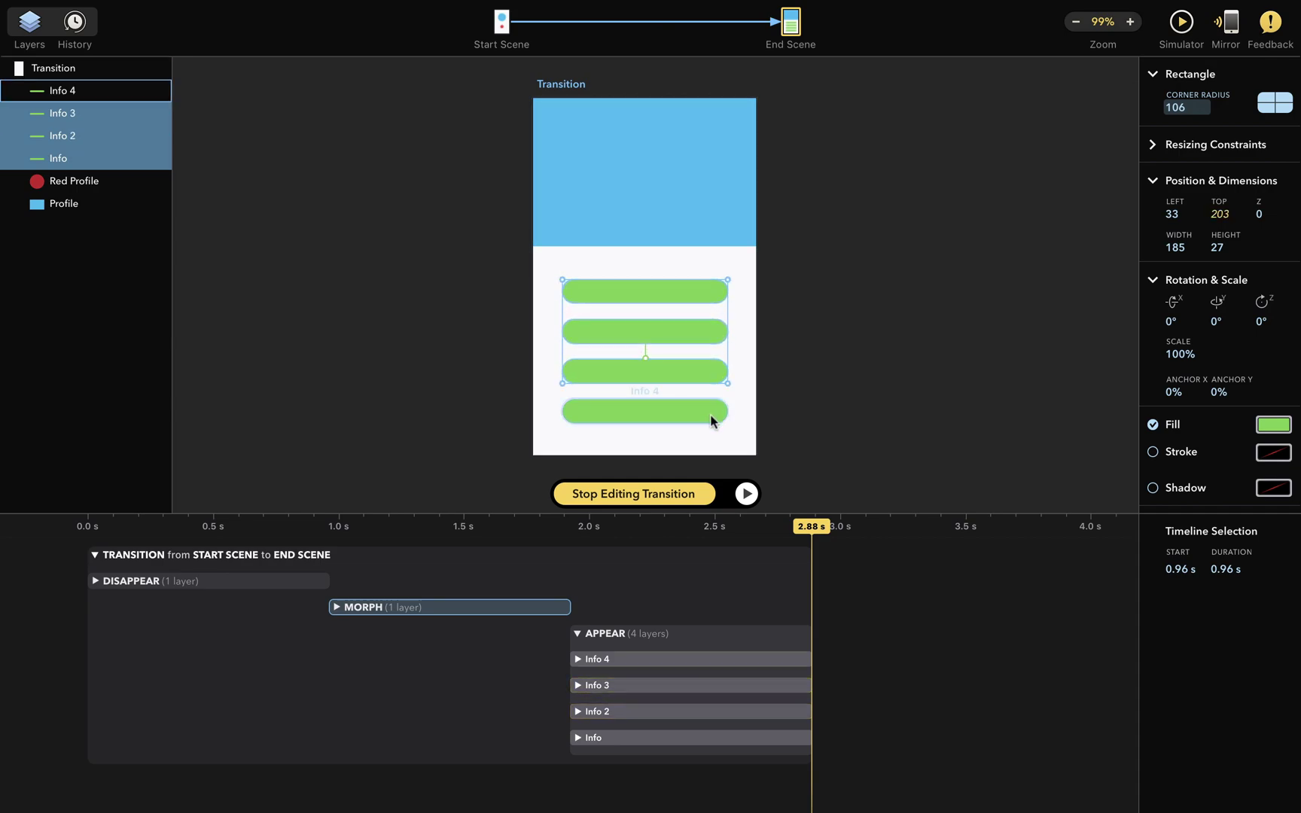
pyautogui.moveTo(811, 527); pyautogui.dragTo(572, 535)
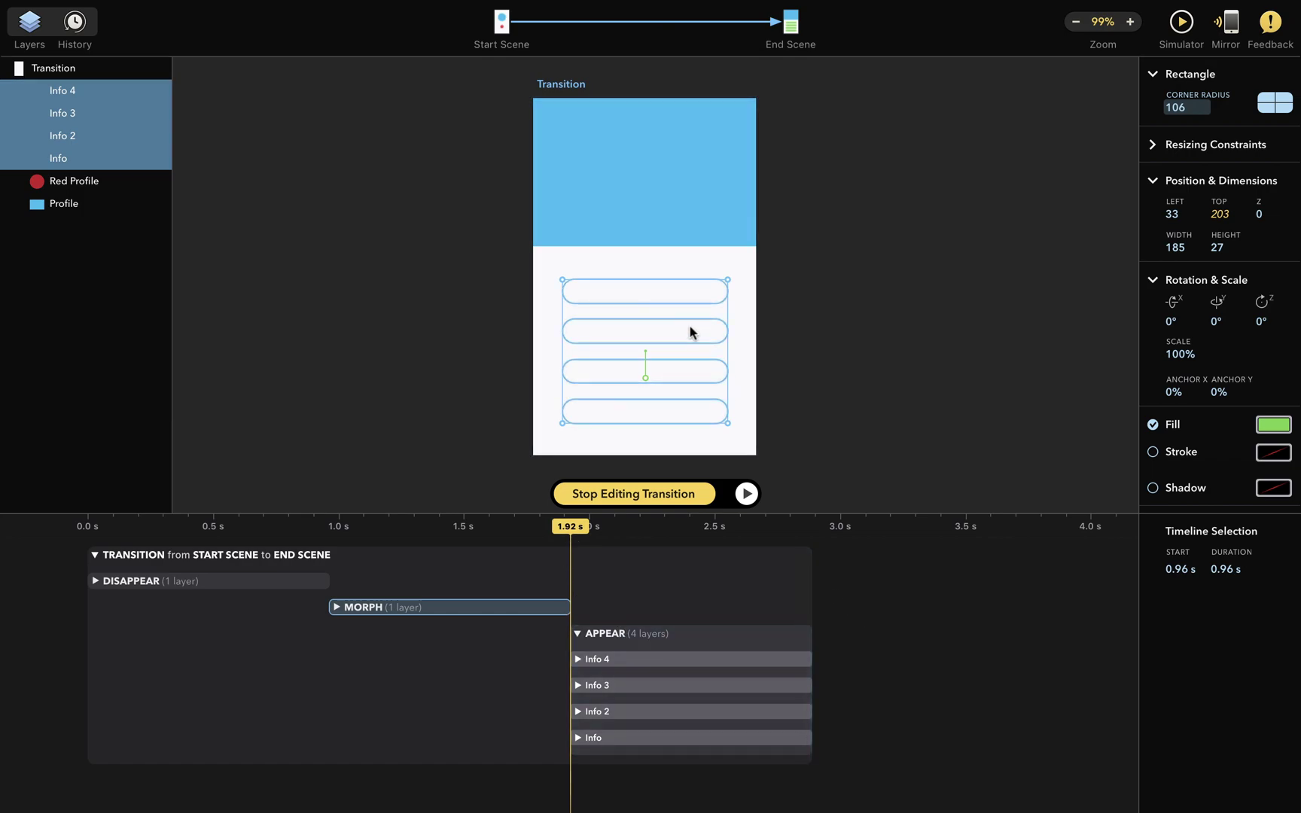
pyautogui.moveTo(691, 331); pyautogui.dragTo(468, 333)
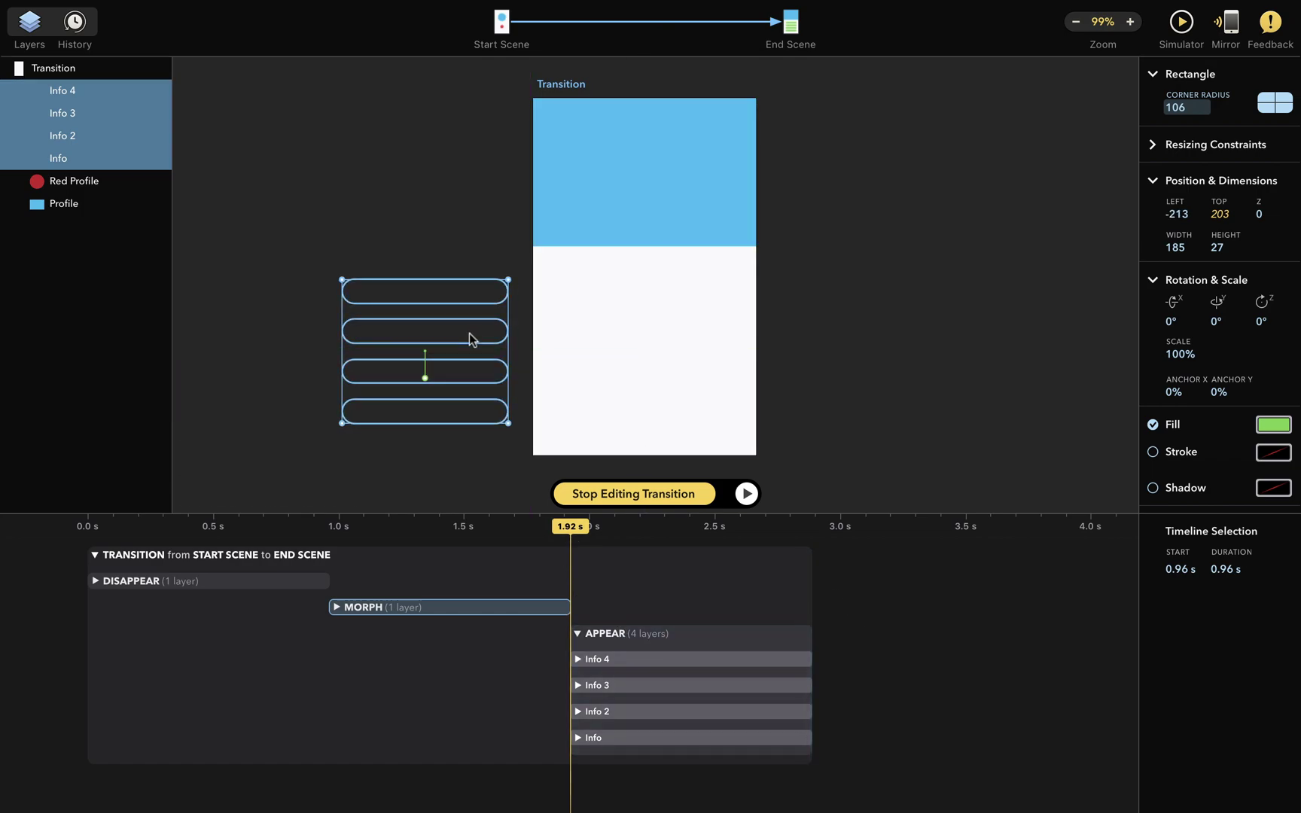
# - Play the transition from 1.92 s to preview the four Info bars sliding in
pyautogui.click(747, 495)
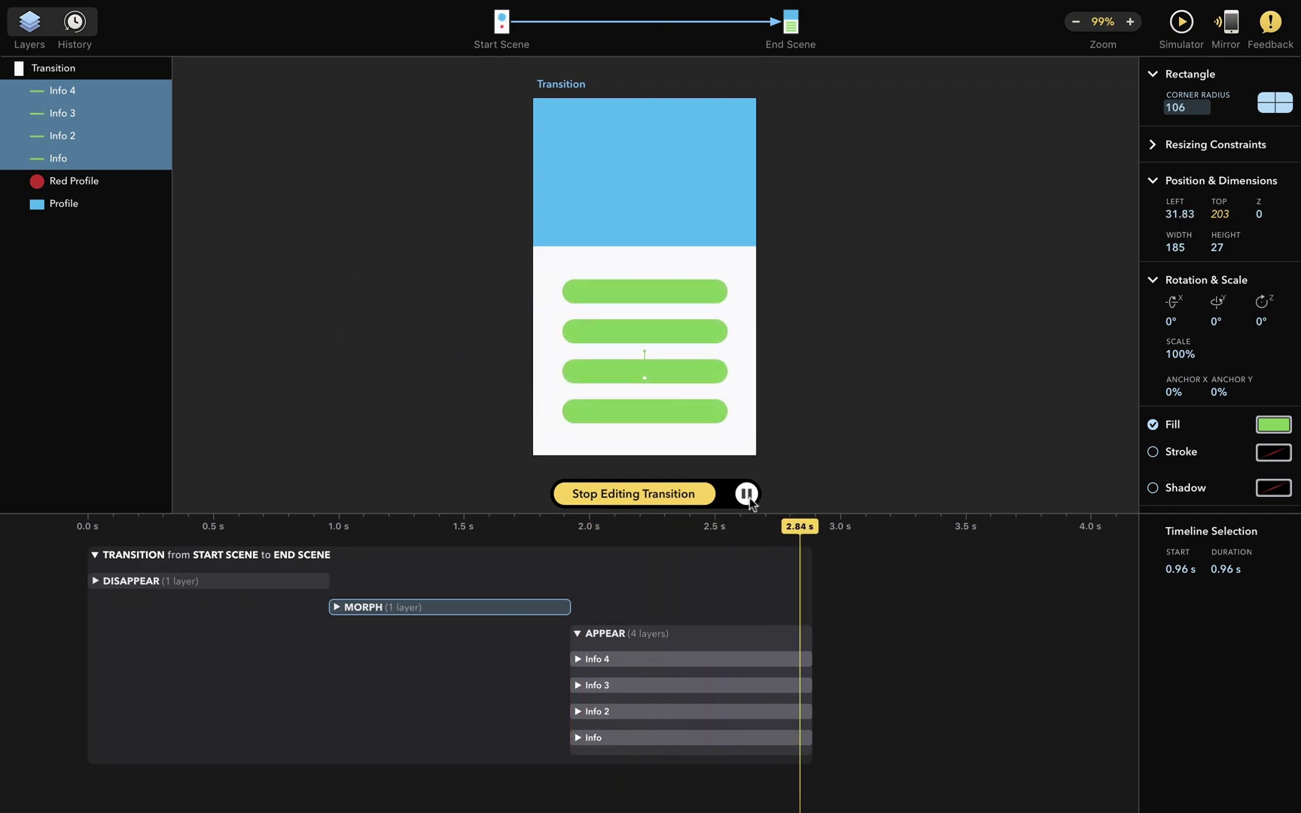
pyautogui.click(569, 527)
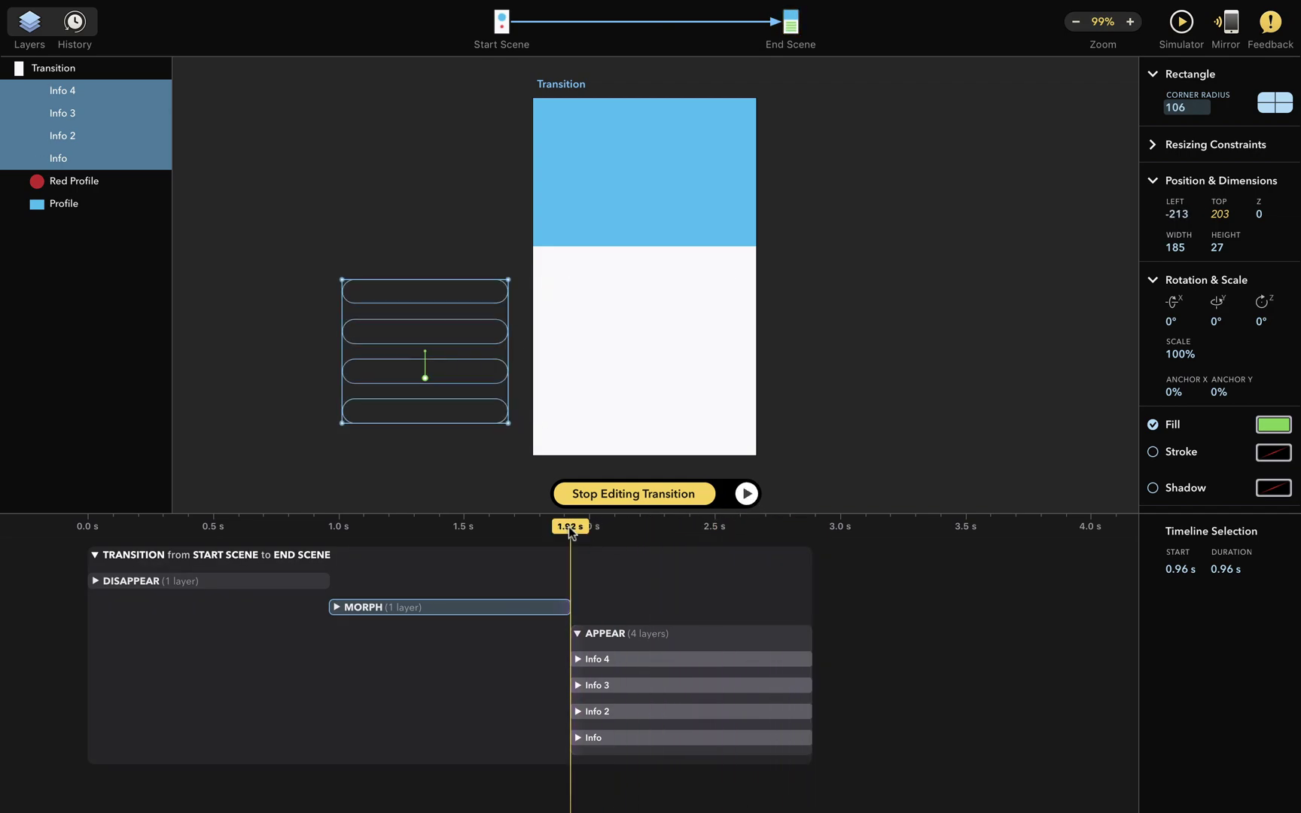
pyautogui.click(747, 494)
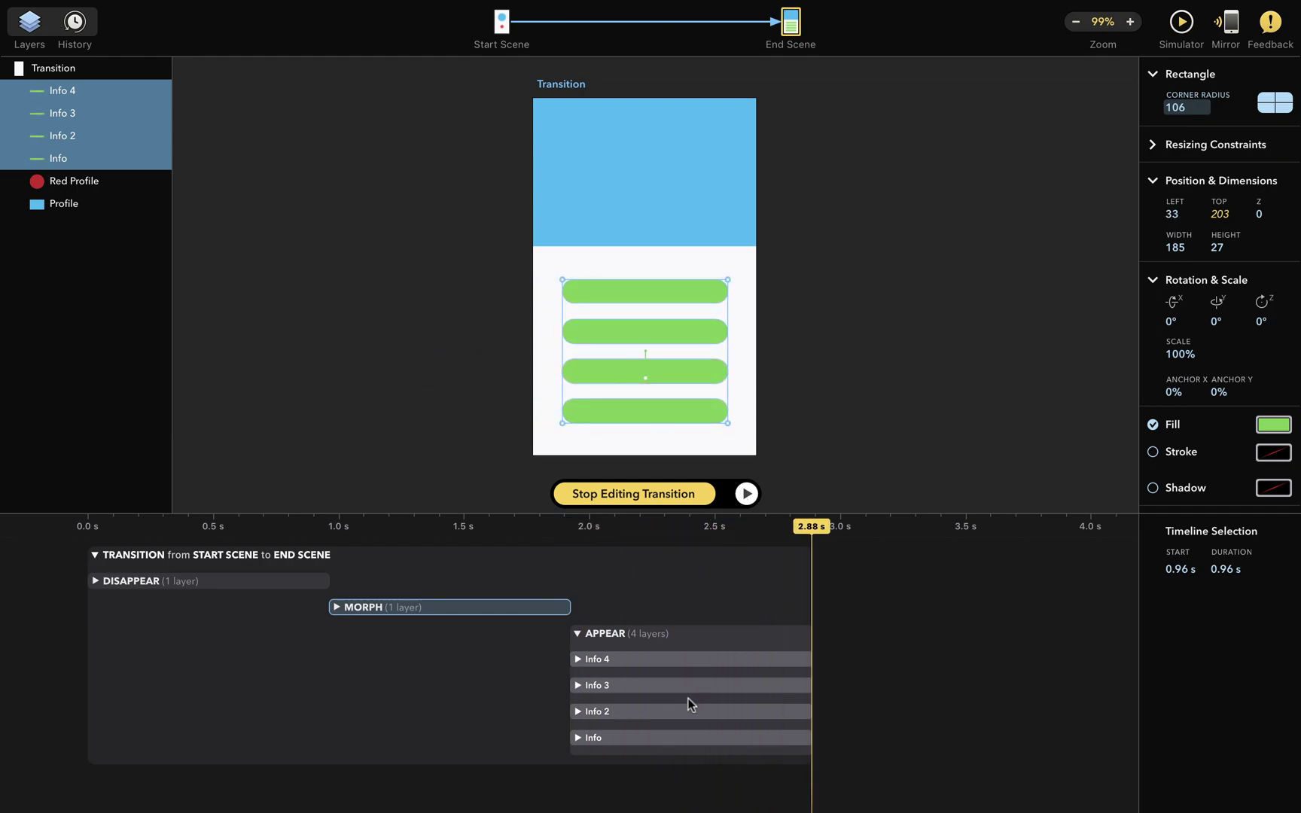
# - Stagger the Appear animations to start at about 2.3 s for Info 2, 2.63 s for Info 3 and 2.98 s for Info 4, and finish transition editing
pyautogui.moveTo(668, 711); pyautogui.dragTo(865, 680)
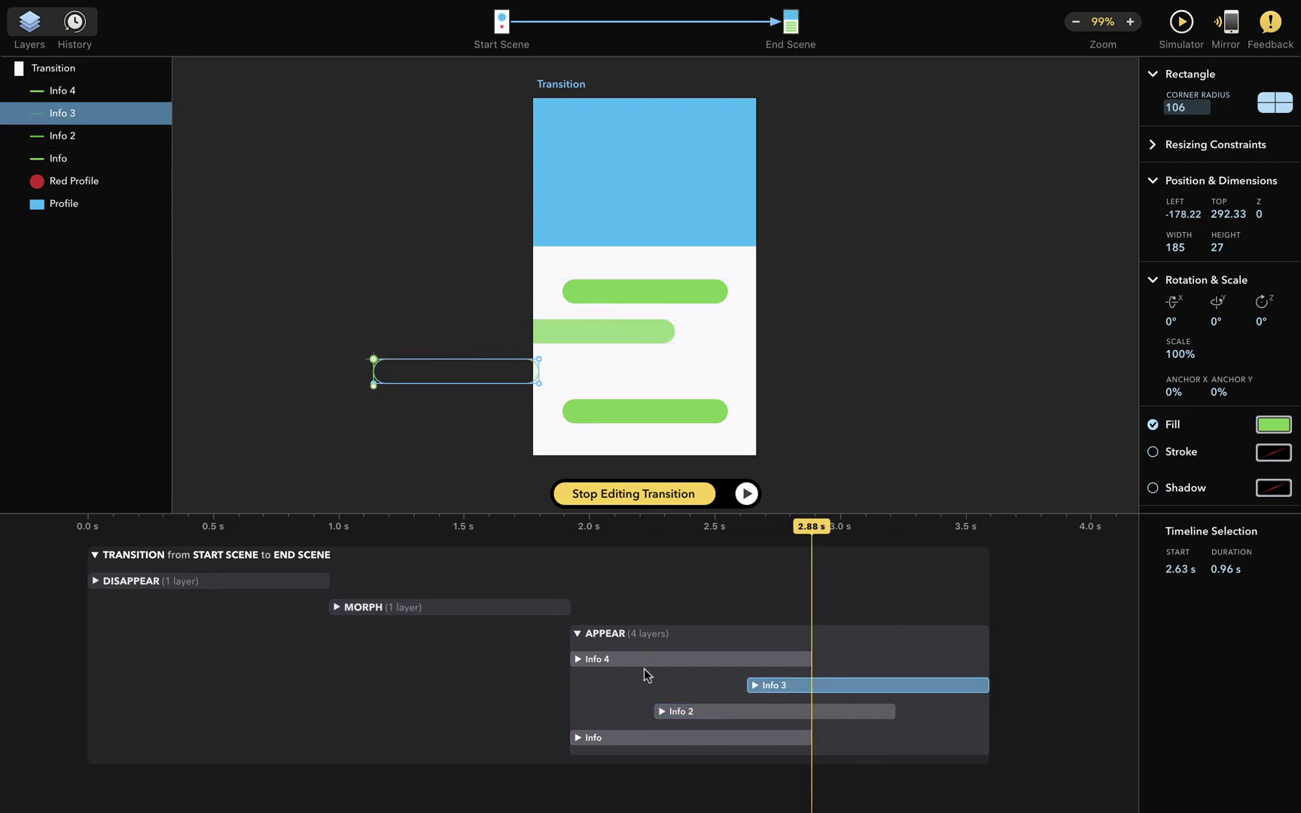
pyautogui.moveTo(654, 660); pyautogui.dragTo(921, 662)
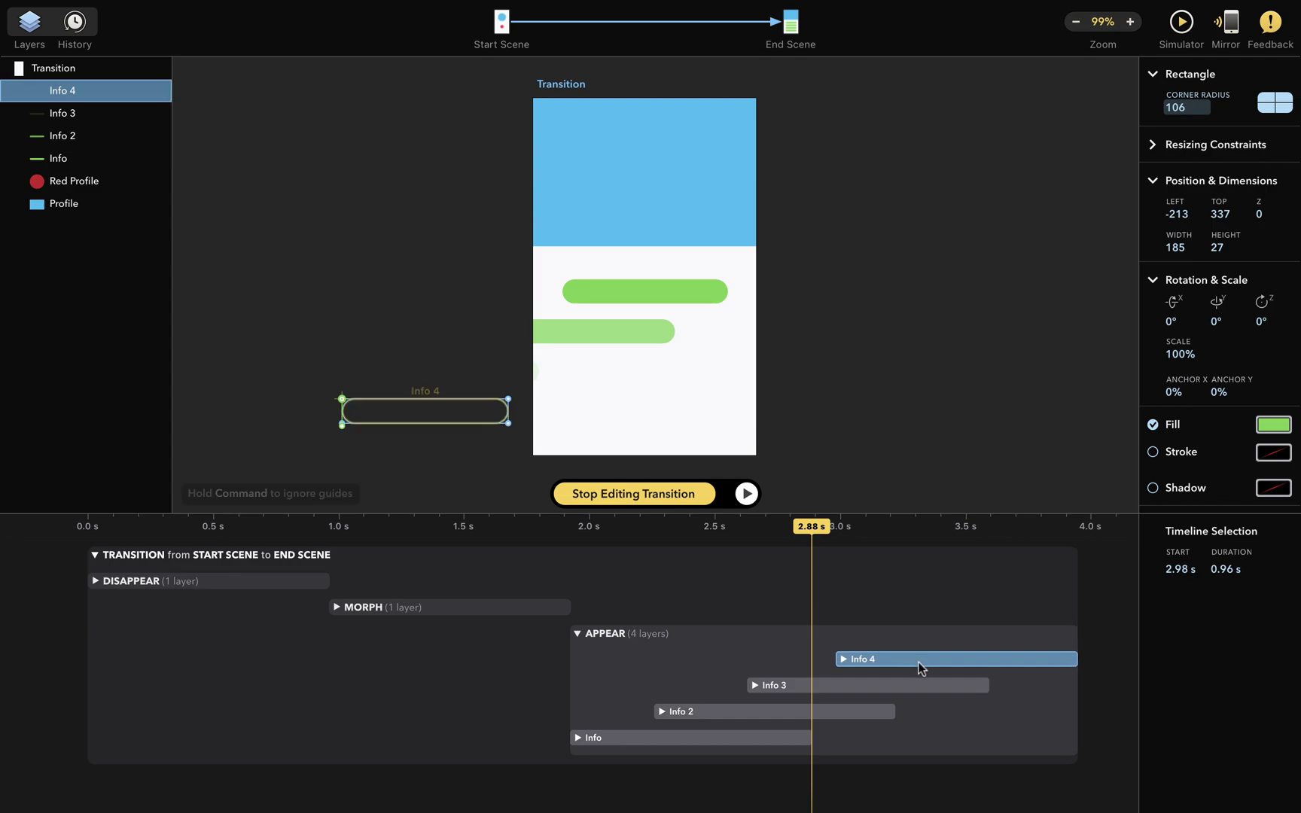
pyautogui.click(745, 500)
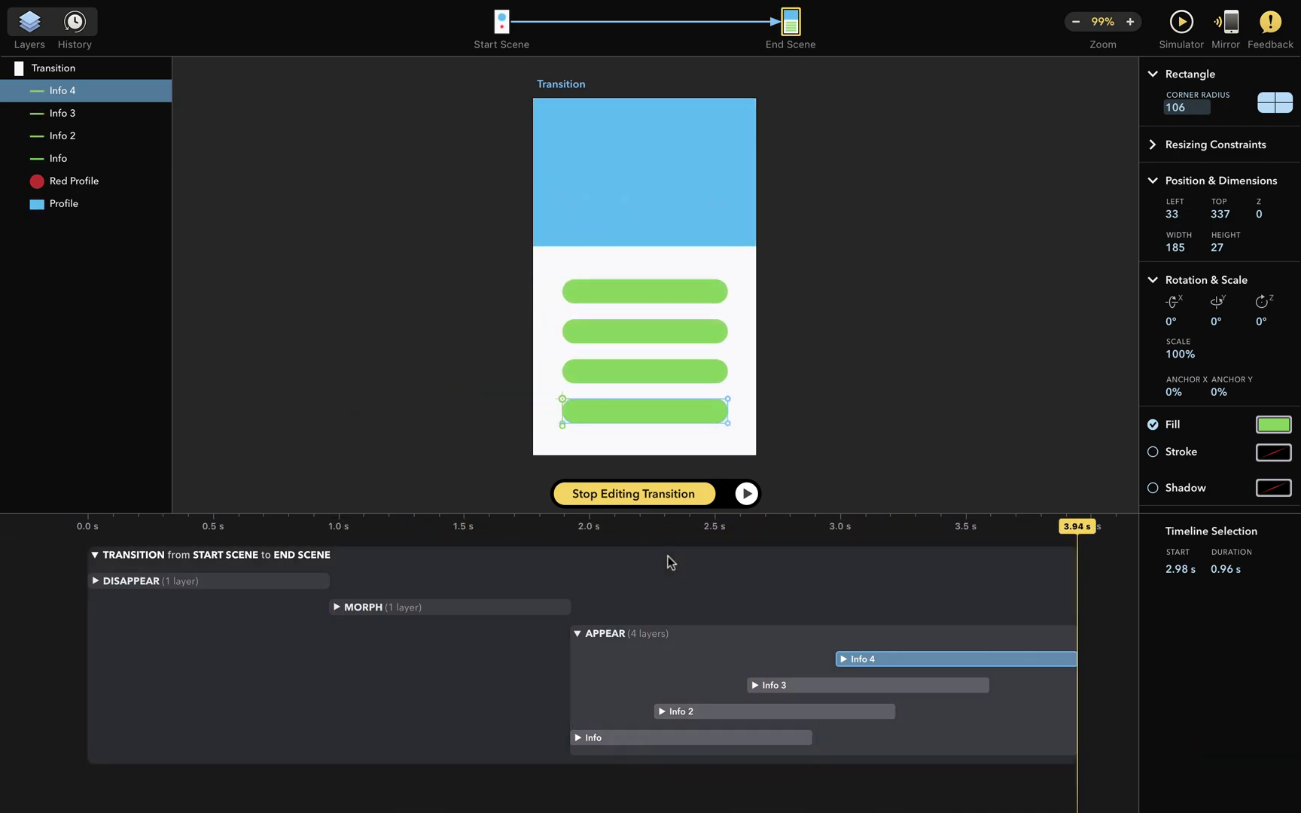
pyautogui.click(646, 492)
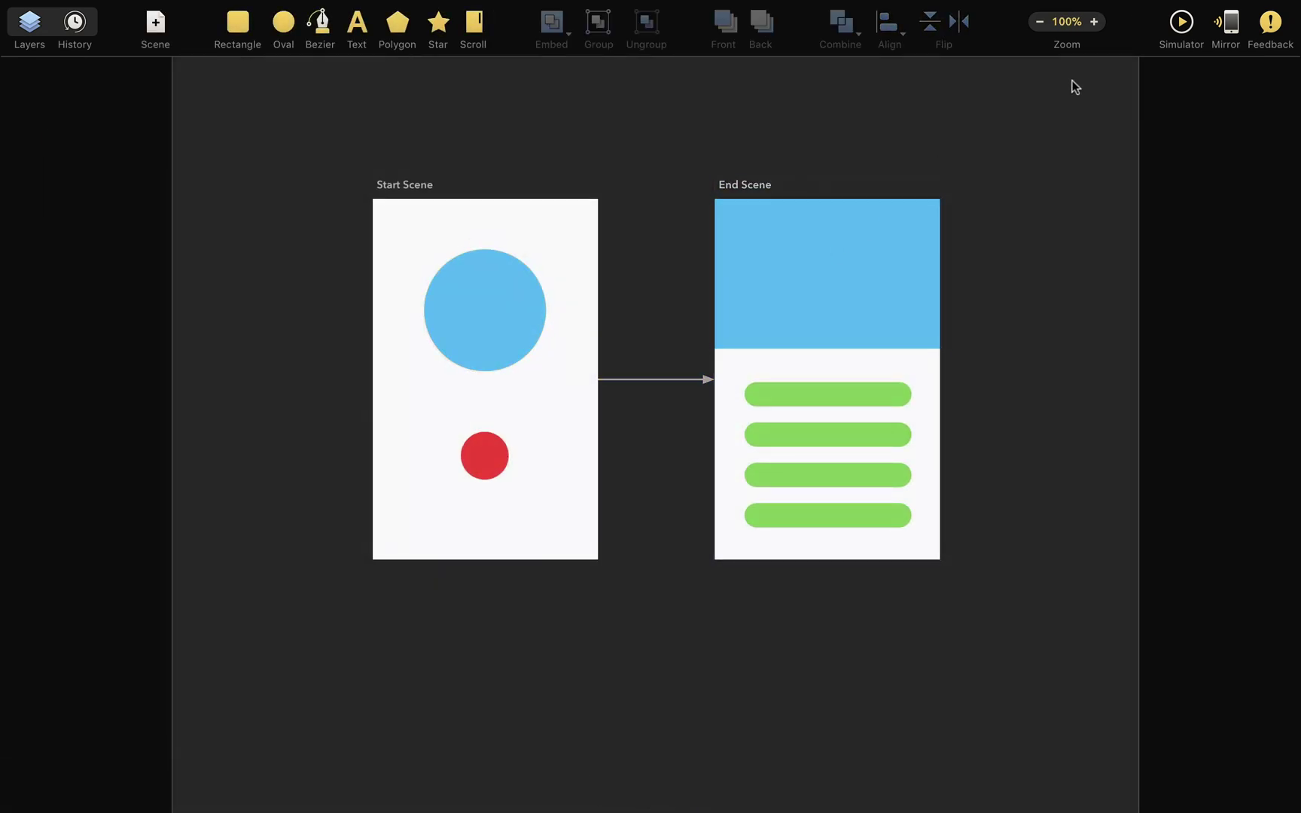
# - Test the transition in the simulator by tapping the blue circle in Start Scene, and close the simulator
pyautogui.scroll(-5, 1039, 151)
pyautogui.click(1184, 16)
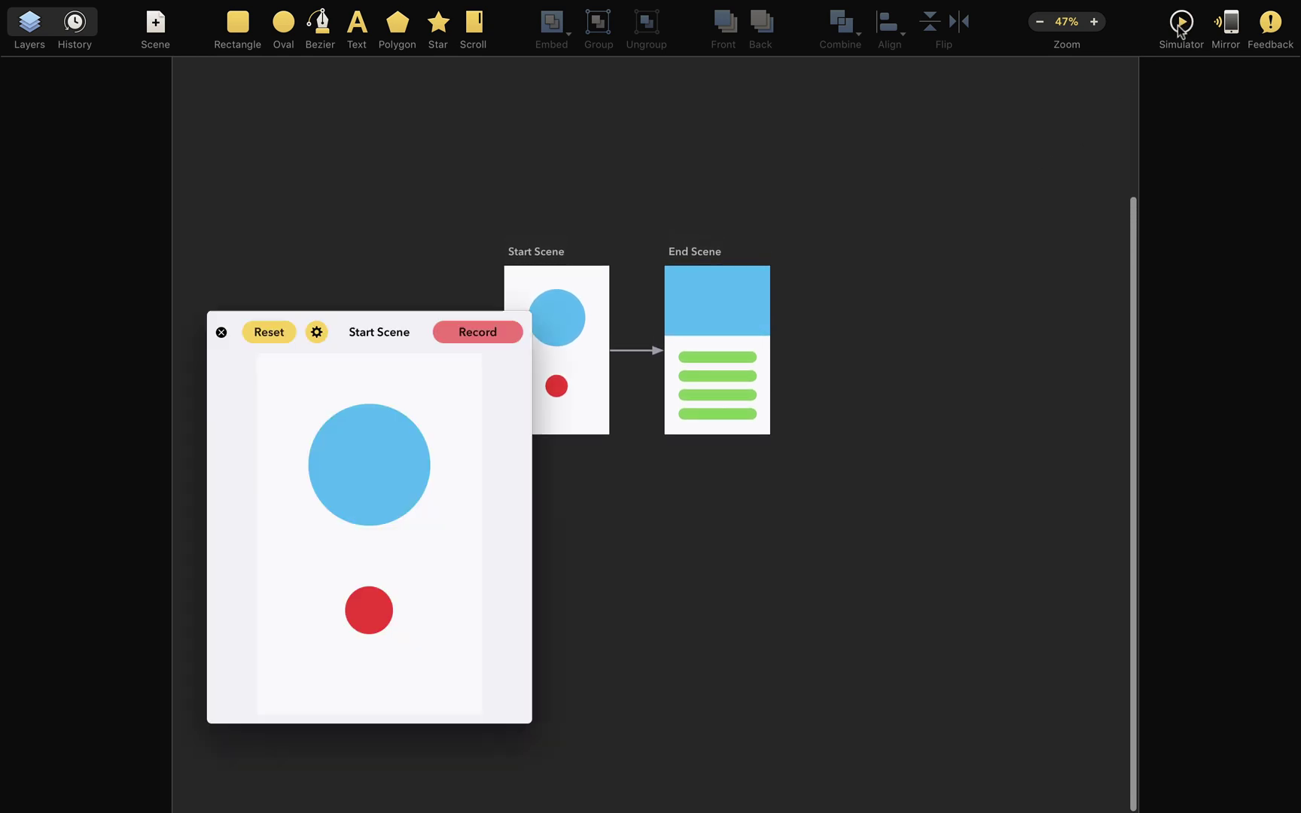
pyautogui.moveTo(378, 346); pyautogui.dragTo(303, 345)
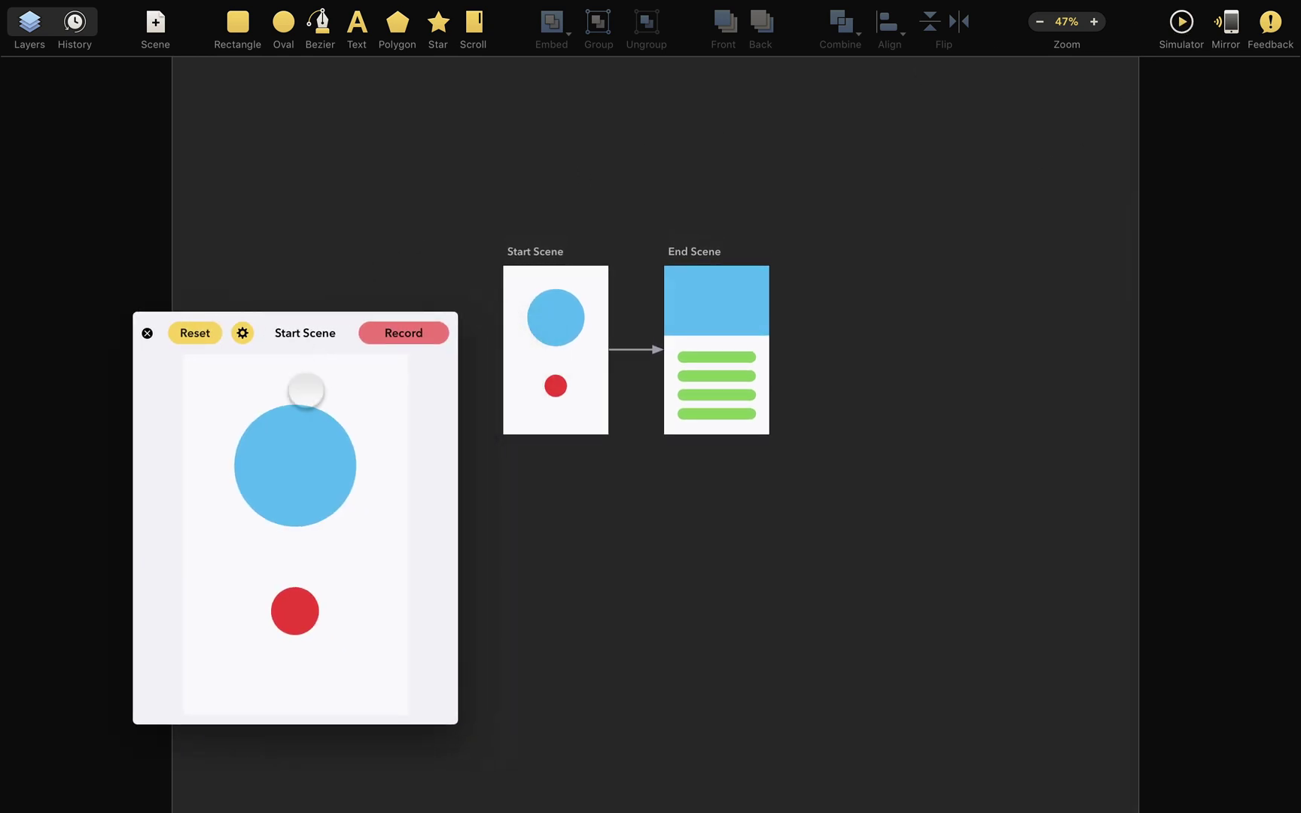
pyautogui.click(306, 450)
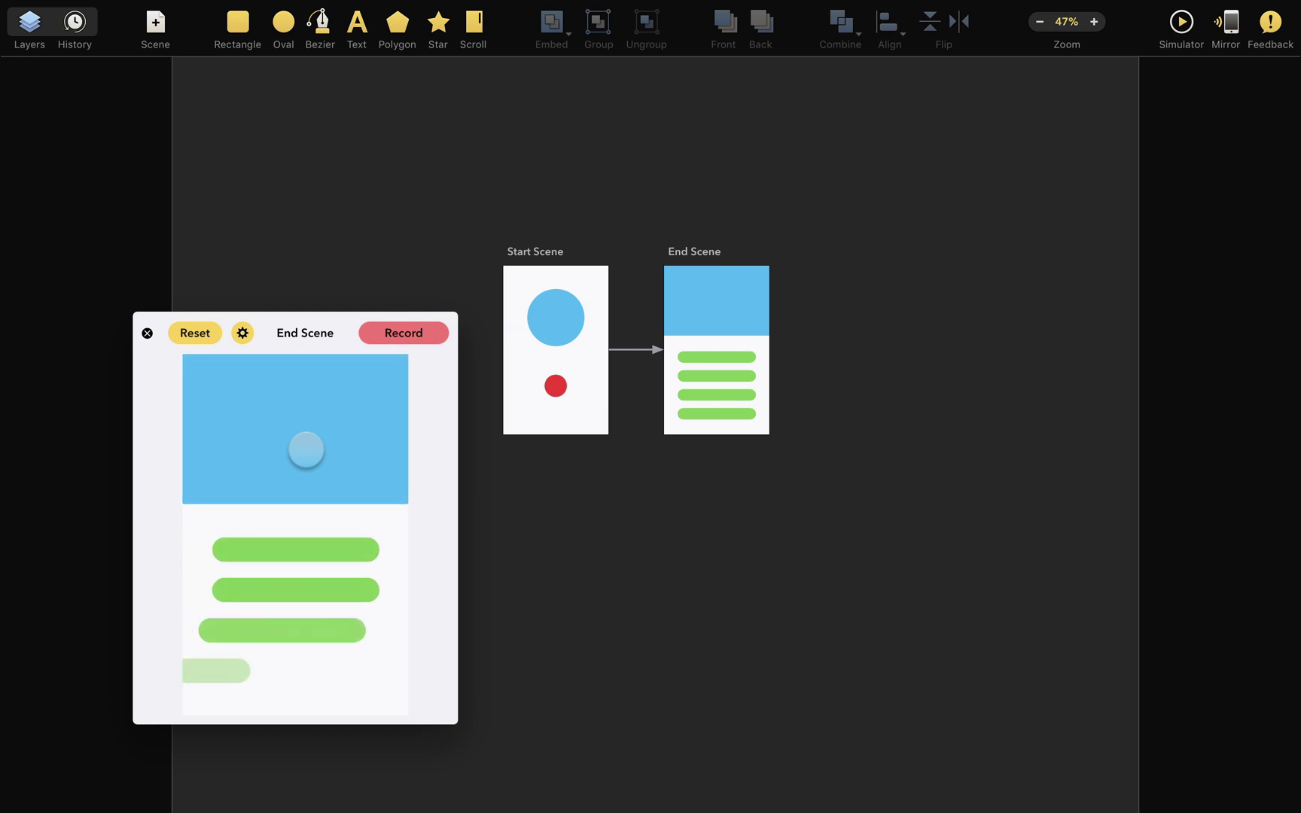
pyautogui.click(144, 334)
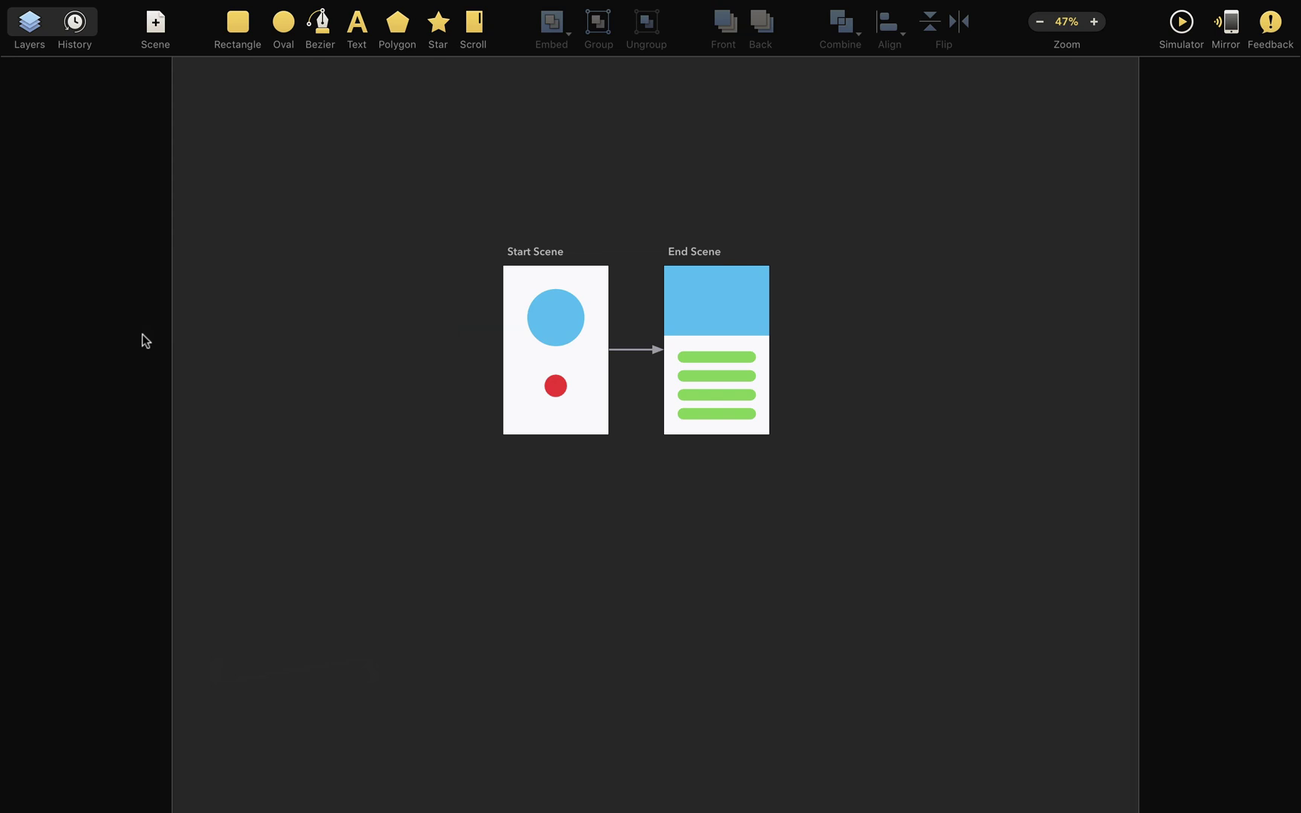